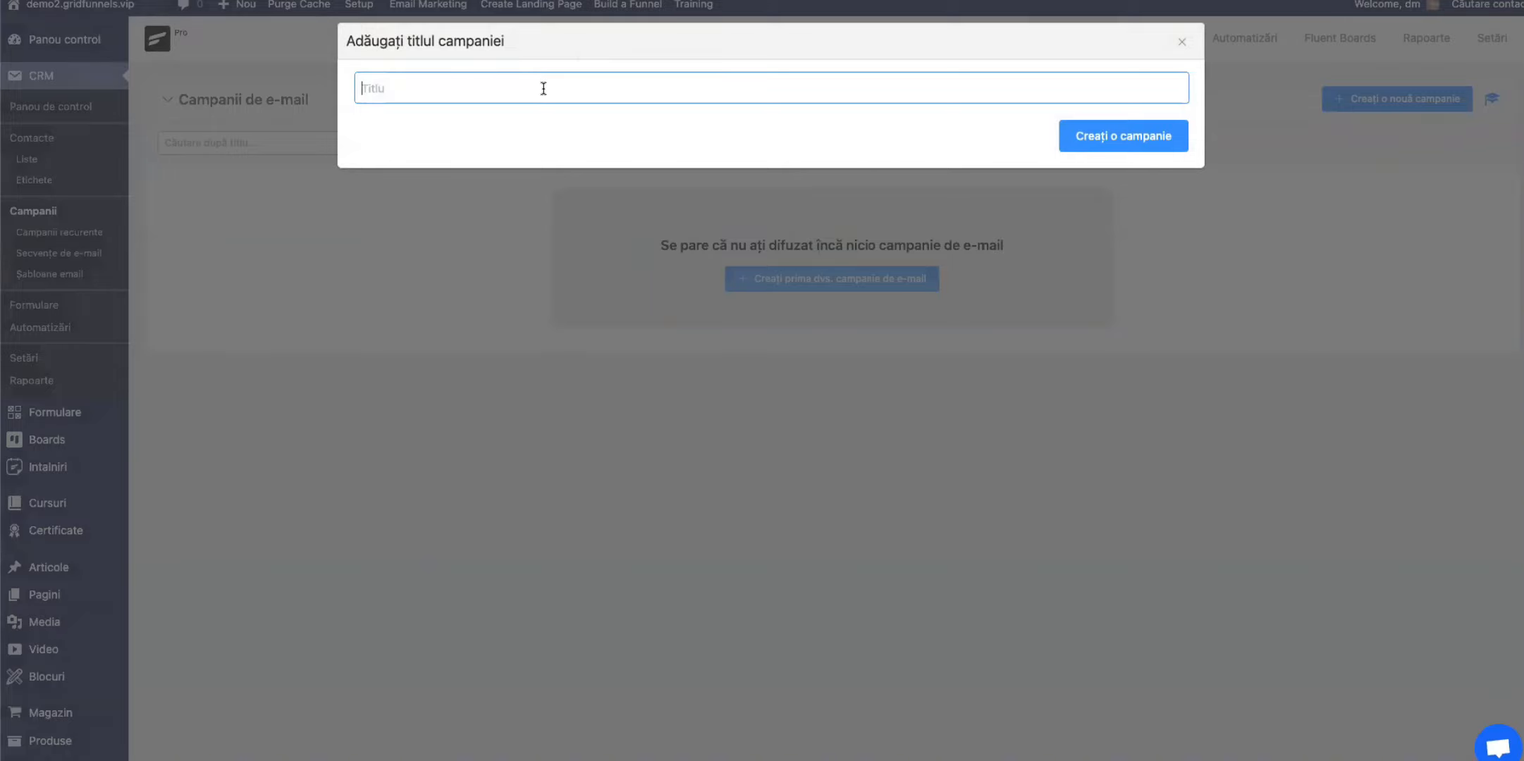
Step: Title the new email campaign "Campanie Uleiuri Esentiale" and create it
{"action": "type", "text": "c"}
{"action": "type", "text": "ampanie"}
{"action": "type", "text": " Uleu"}
{"action": "type", "text": "iuri Esent"}
{"action": "type", "text": "iale"}
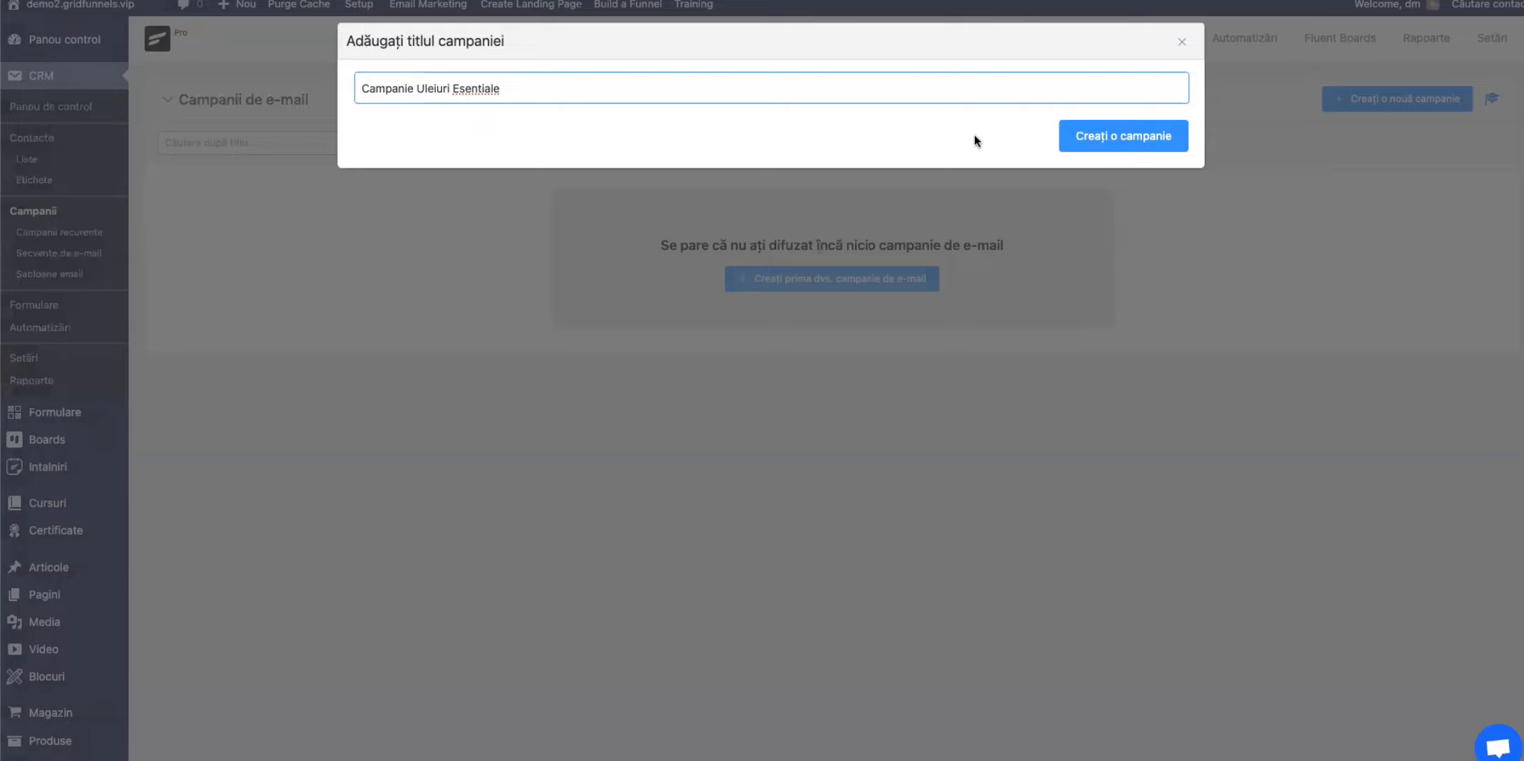
{"action": "left_click", "coordinate": [1137, 145]}
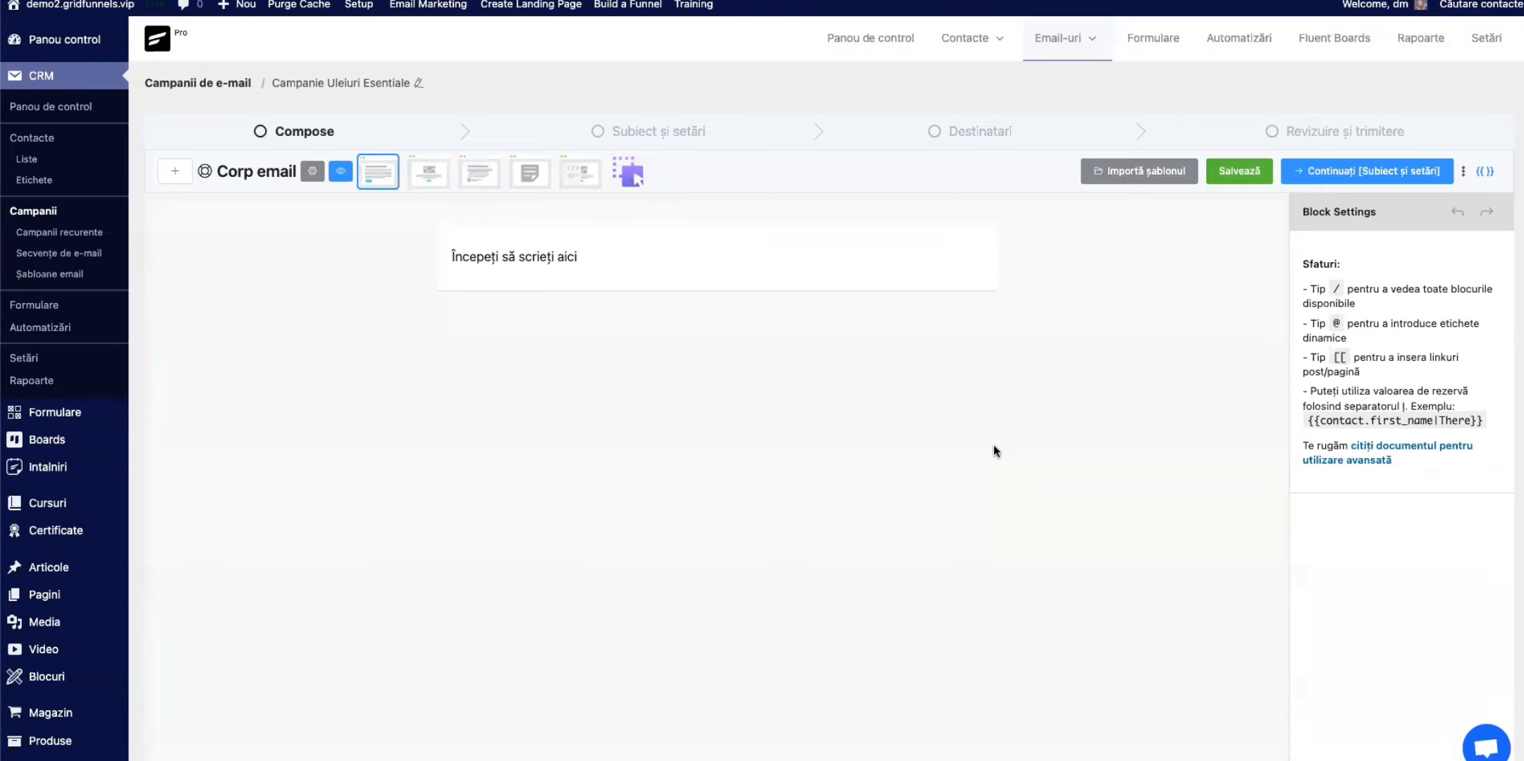
Step: Replace the placeholder paragraph in the email body with the greeting "Bună"
{"action": "left_click", "coordinate": [496, 258]}
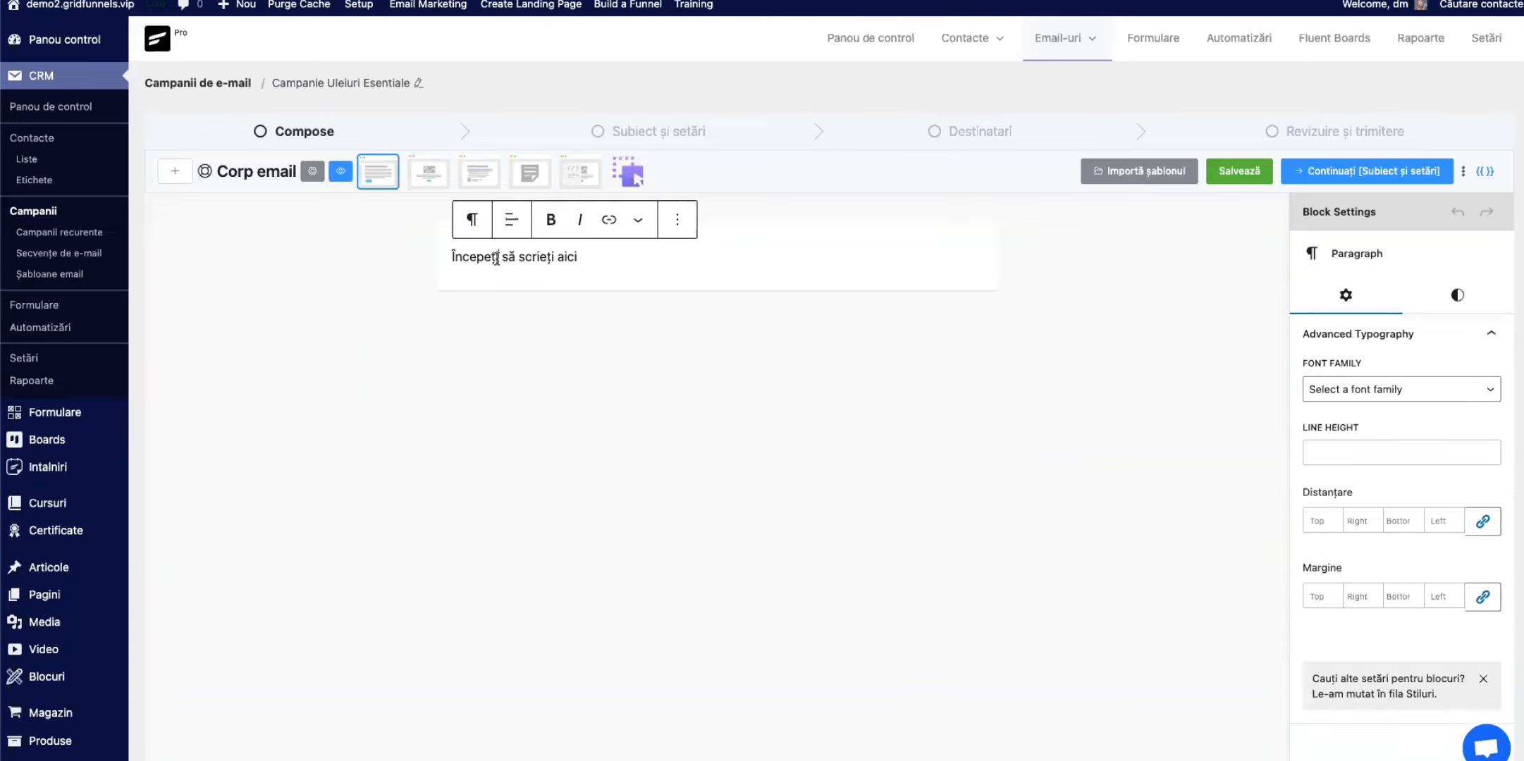
{"action": "double_click", "coordinate": [532, 254]}
{"action": "triple_click", "coordinate": [532, 255]}
{"action": "type", "text": "Buna"}
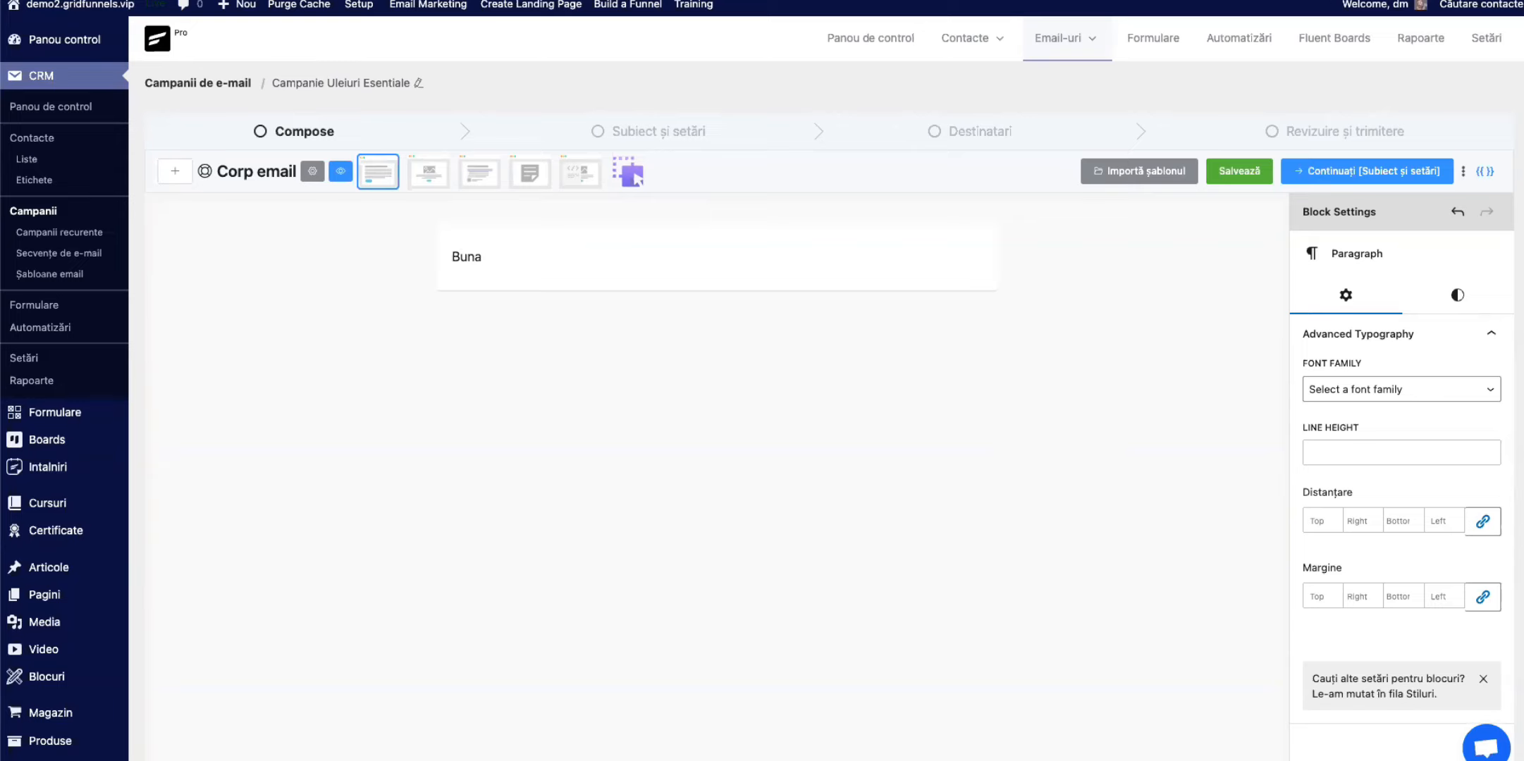
{"action": "key", "text": "BackSpace"}
{"action": "type", "text": "ă"}
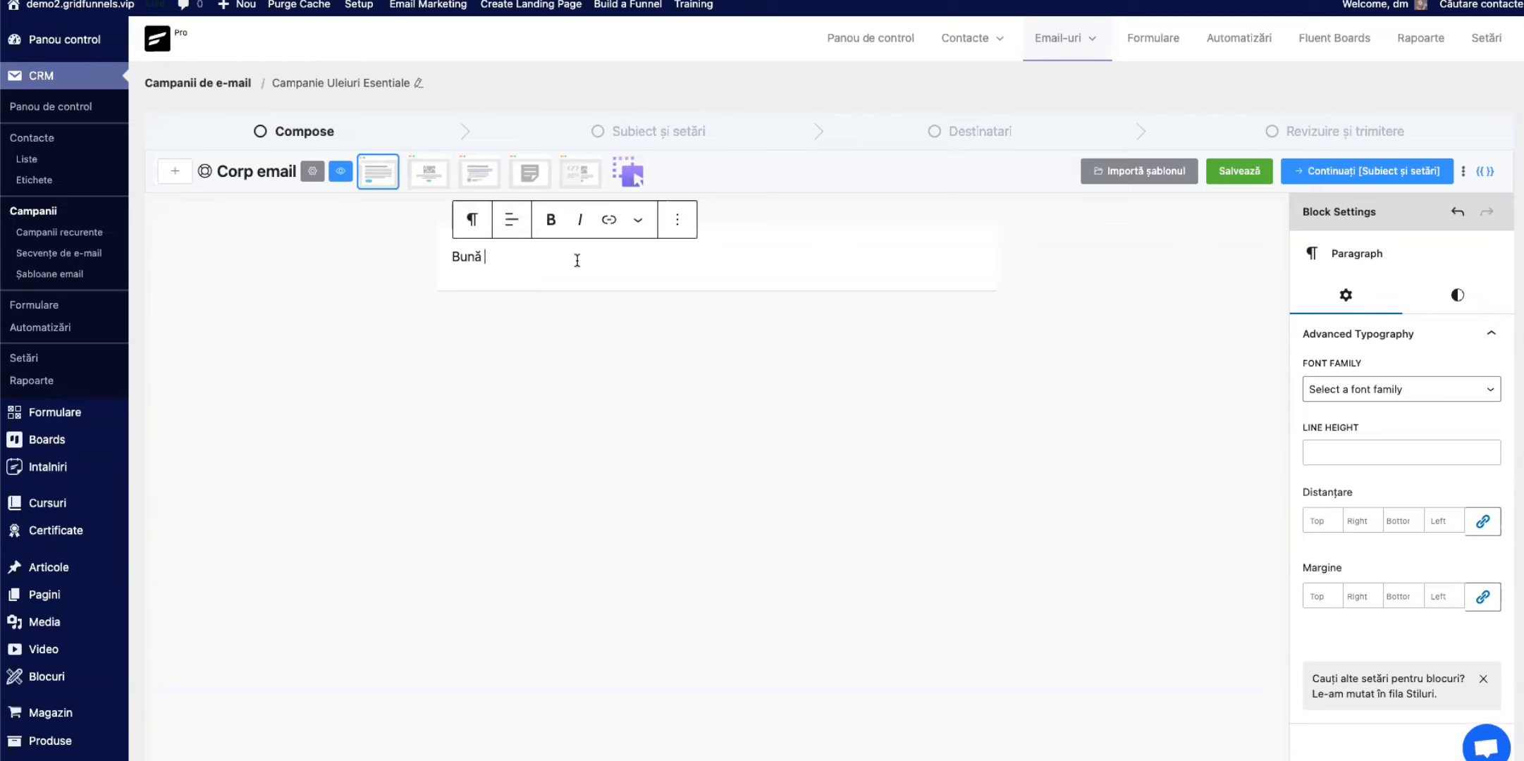
Step: Insert the contact's first name smartcode {{contact.first_name}} after the greeting, followed by a comma
{"action": "left_click", "coordinate": [1486, 176]}
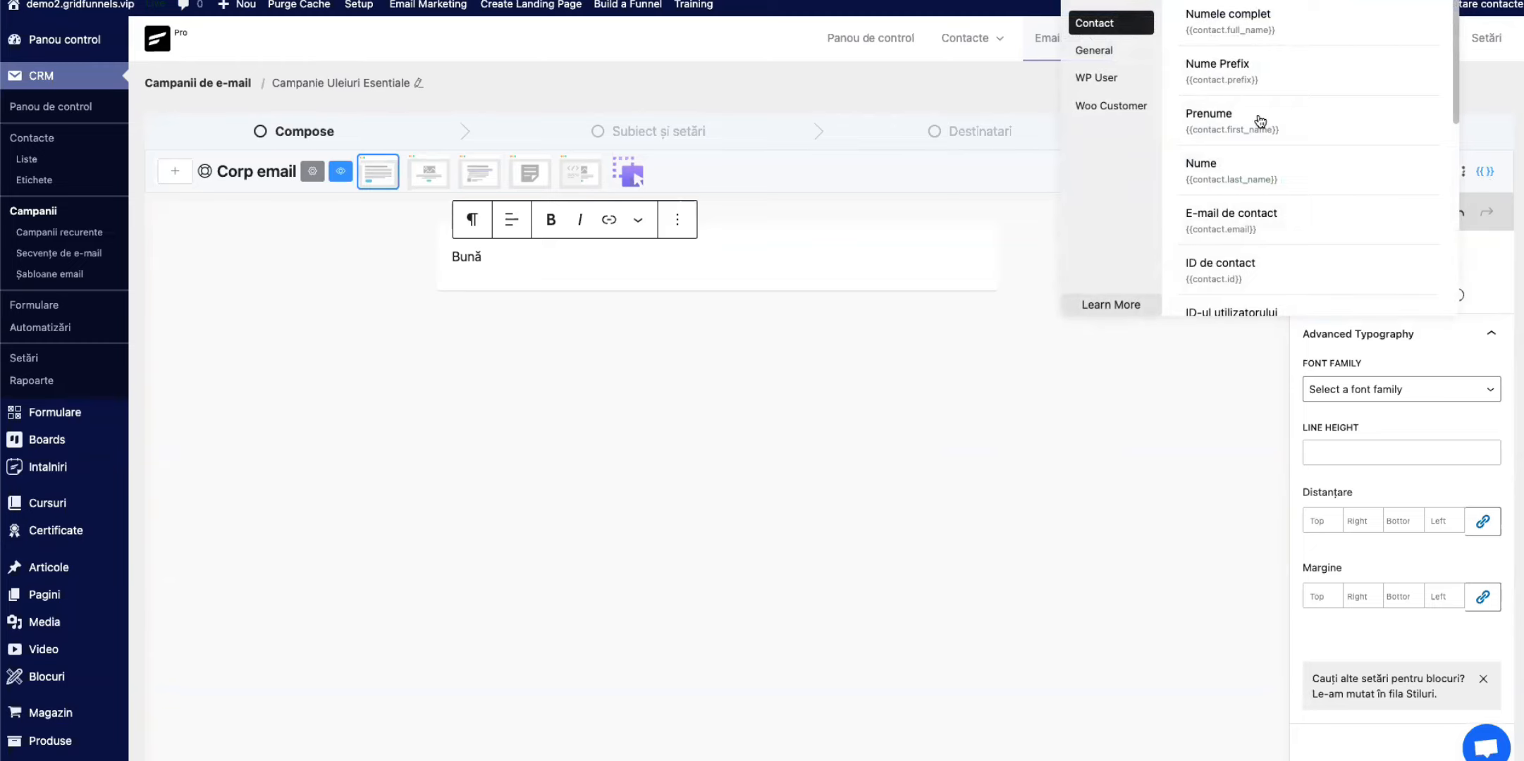
{"action": "left_click", "coordinate": [1225, 131]}
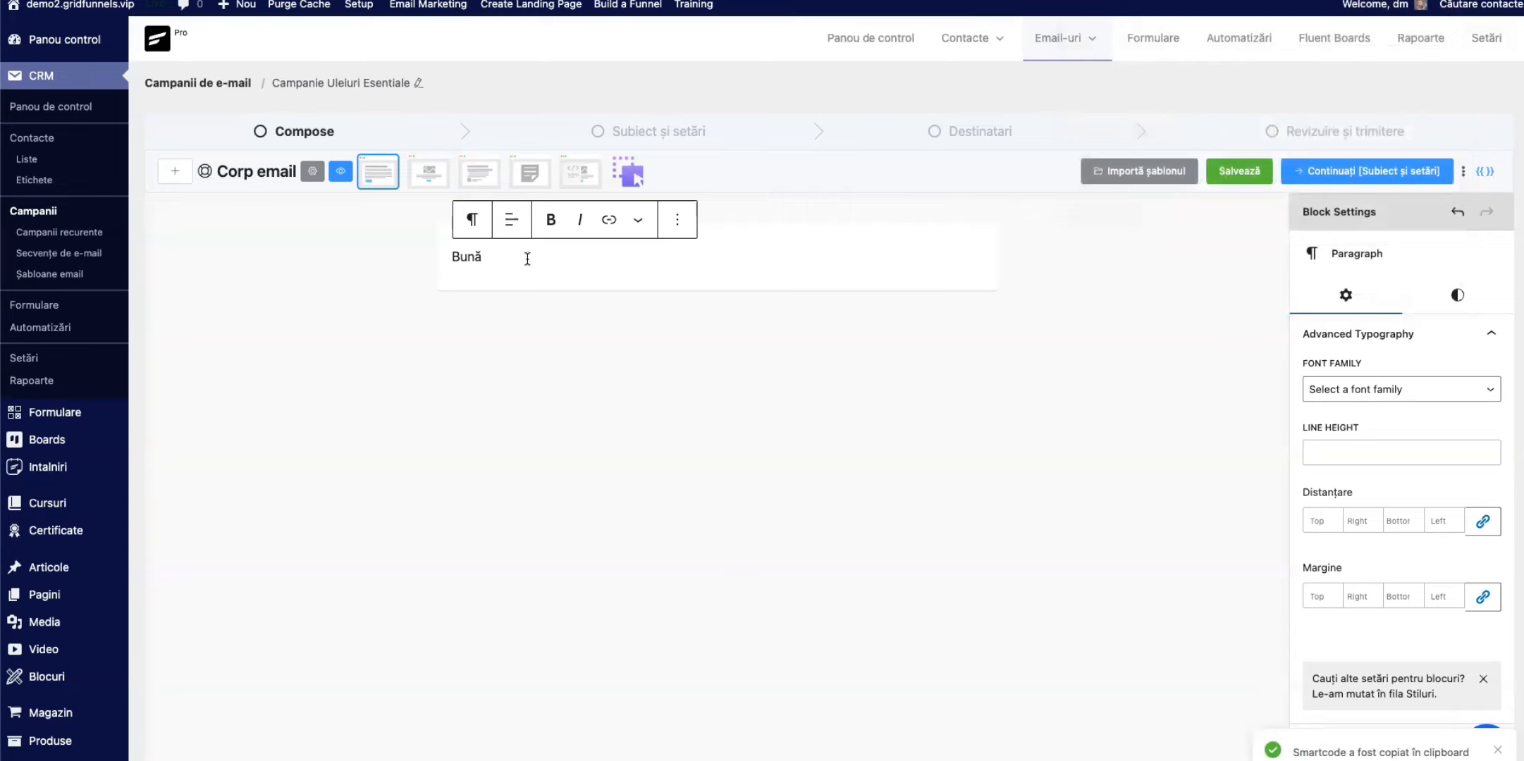
{"action": "type", "text": "{{contact.first_name}}"}
{"action": "right_click", "coordinate": [630, 261]}
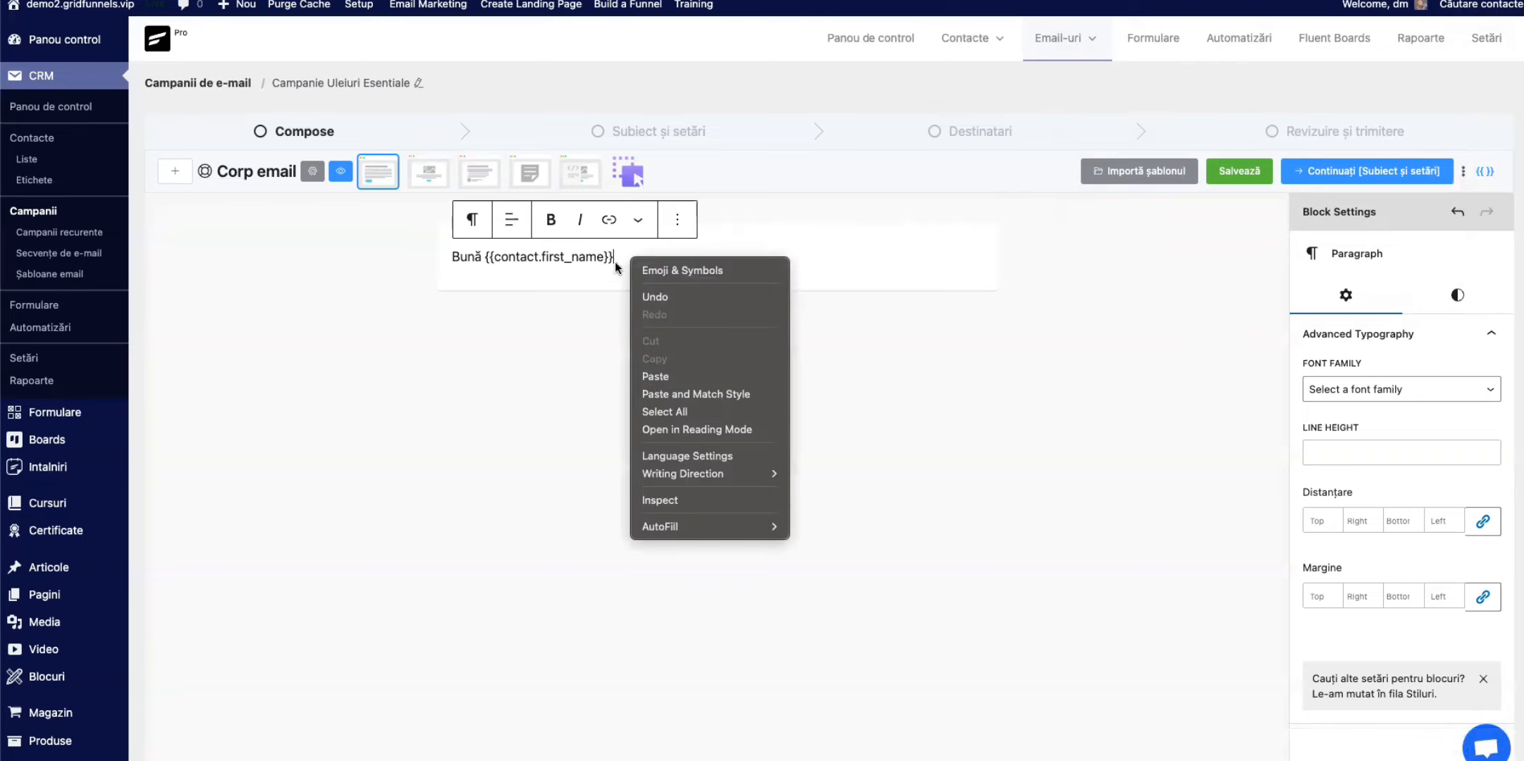
{"action": "left_click", "coordinate": [620, 260]}
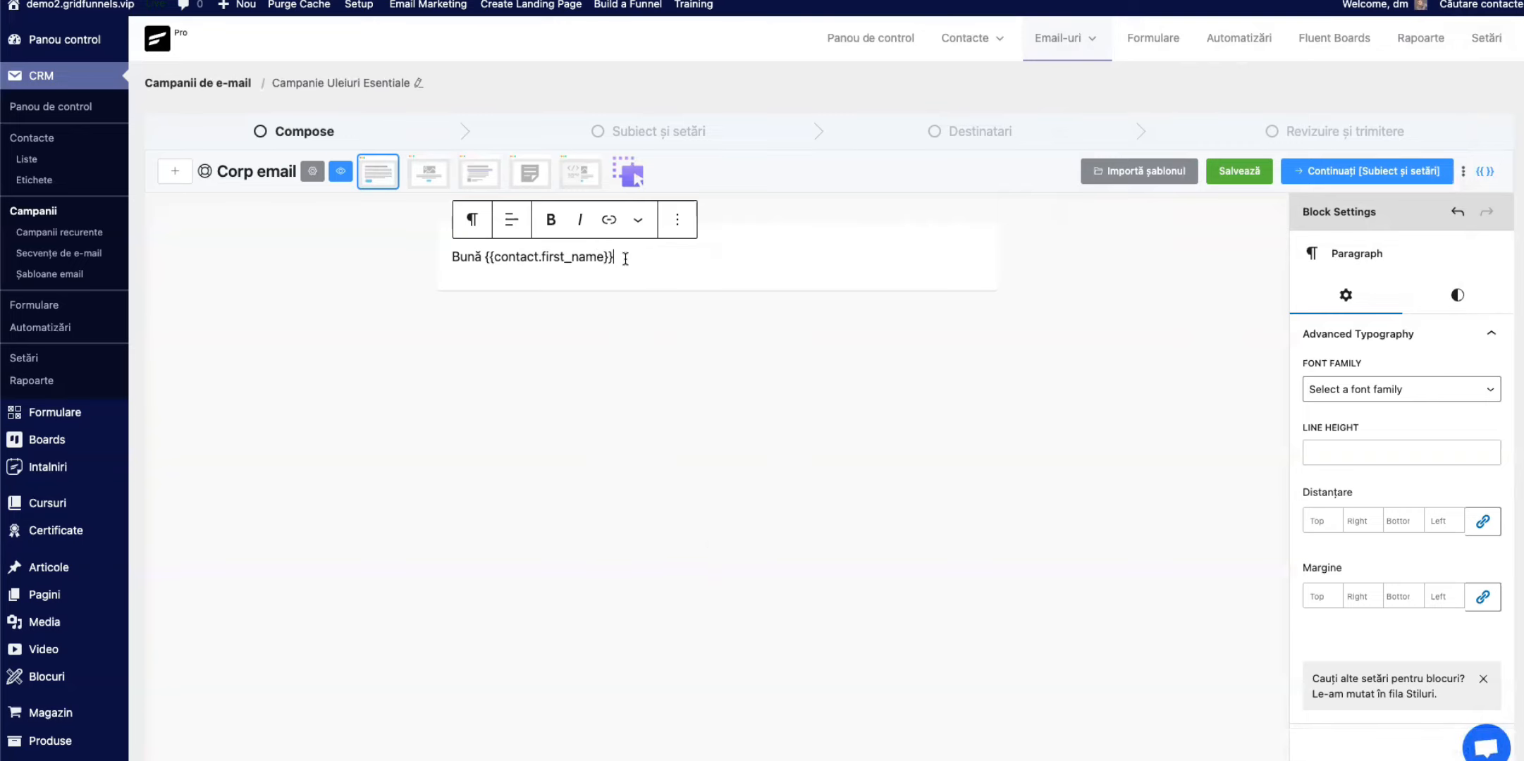
{"action": "type", "text": ","}
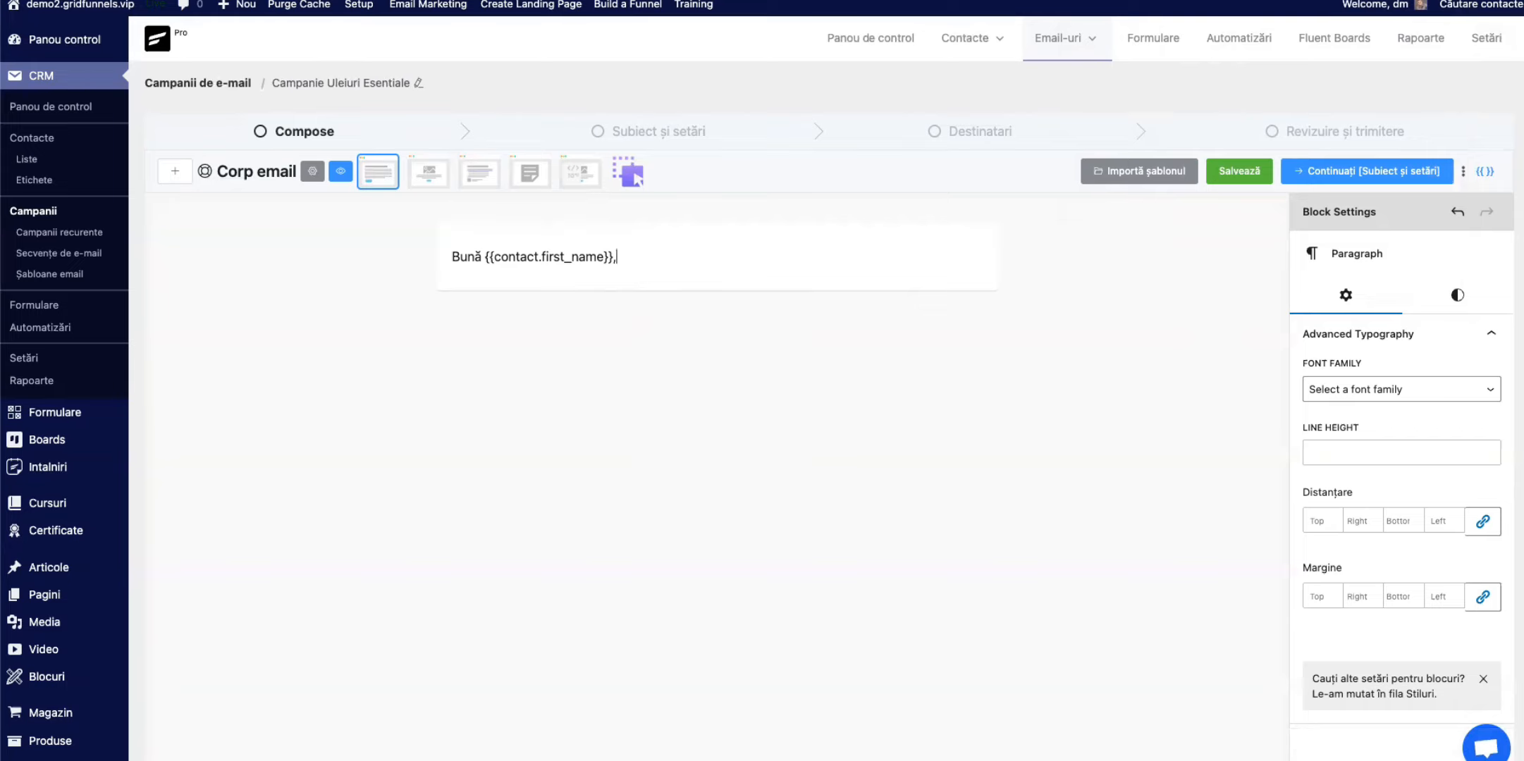
Step: Add a paragraph below the greeting reading "Profita de aceasta reducere limitata la toate produsele noastre"
{"action": "key", "text": "Return"}
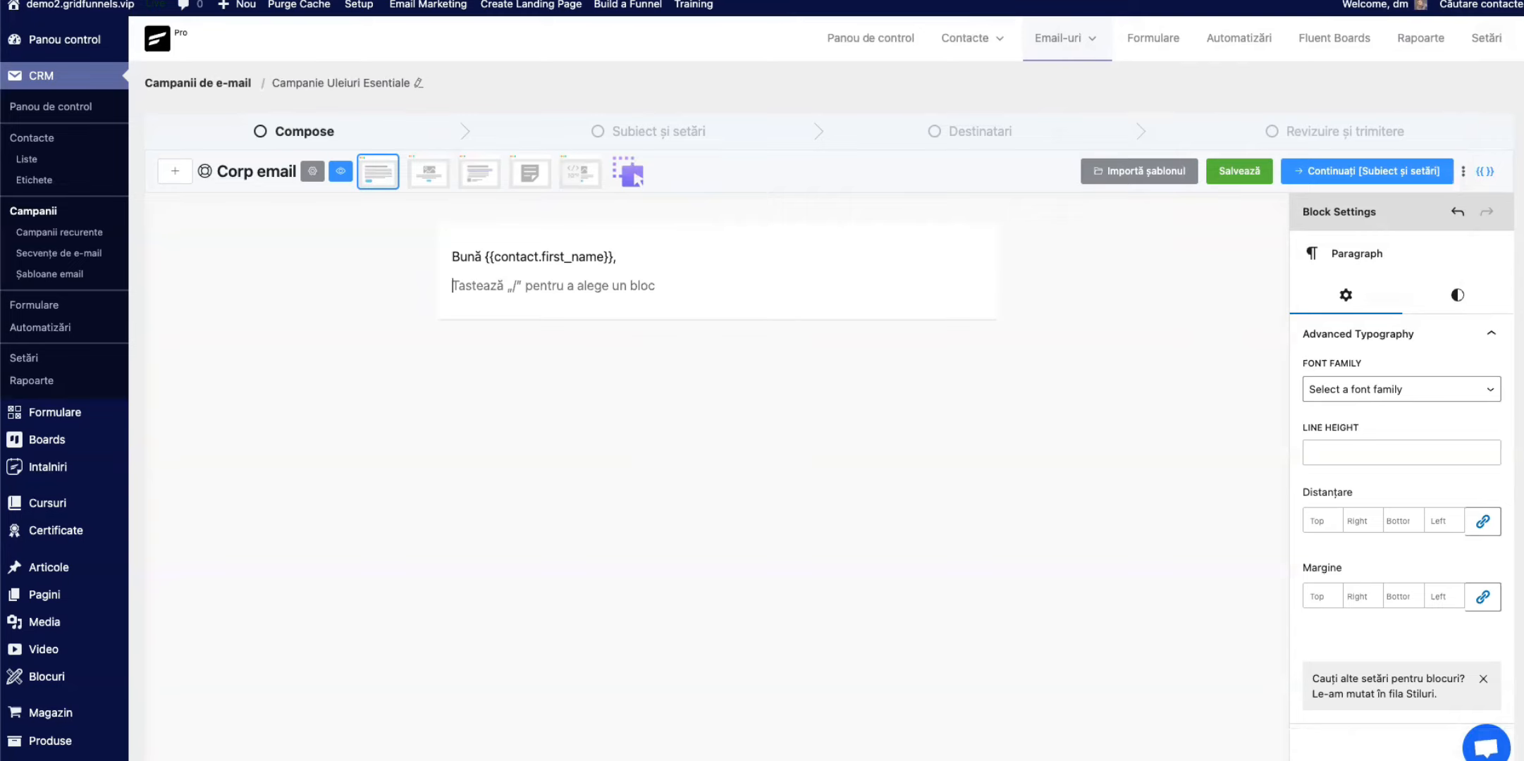
{"action": "type", "text": "Profi"}
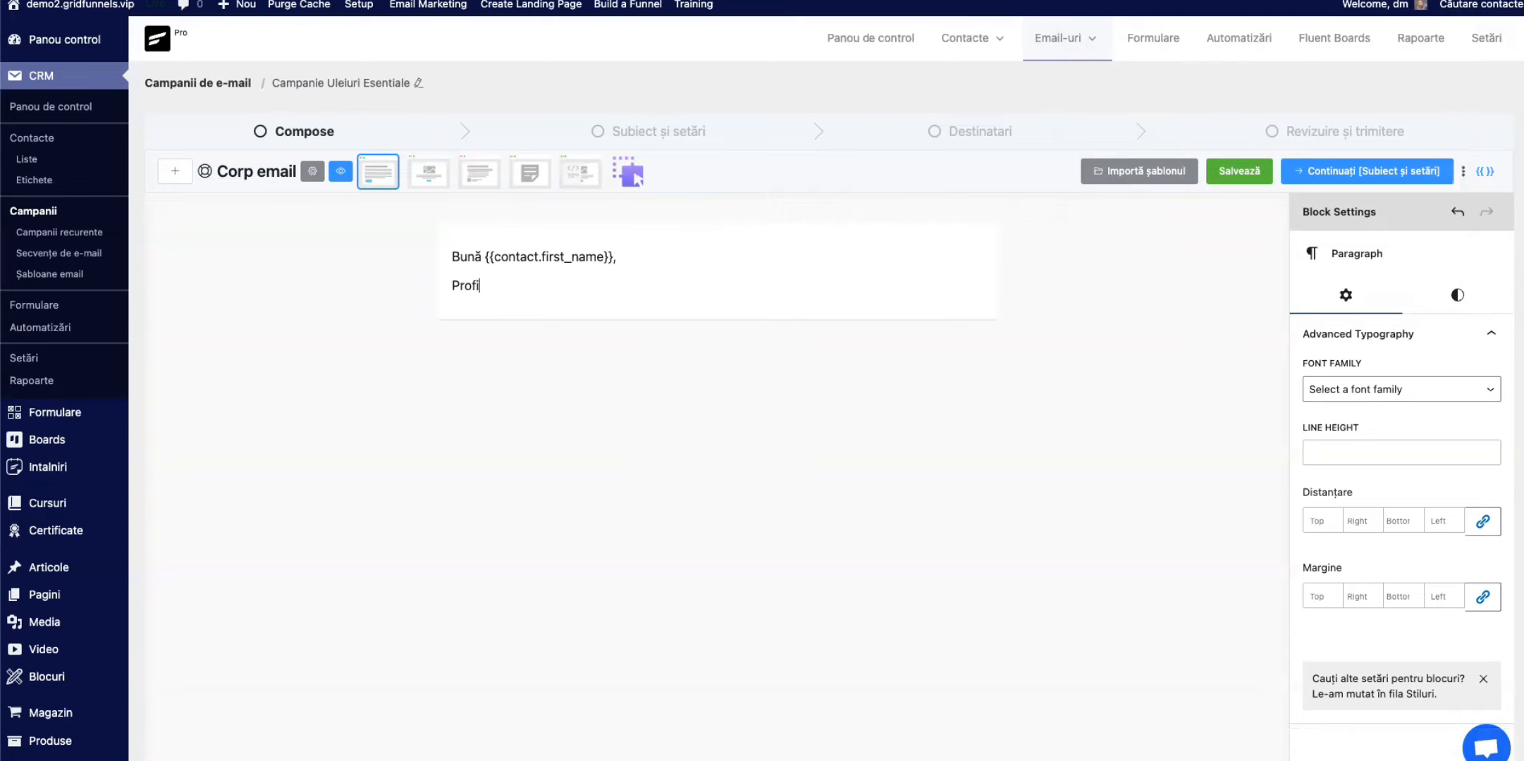
{"action": "type", "text": "ta de aceasta reducere limi"}
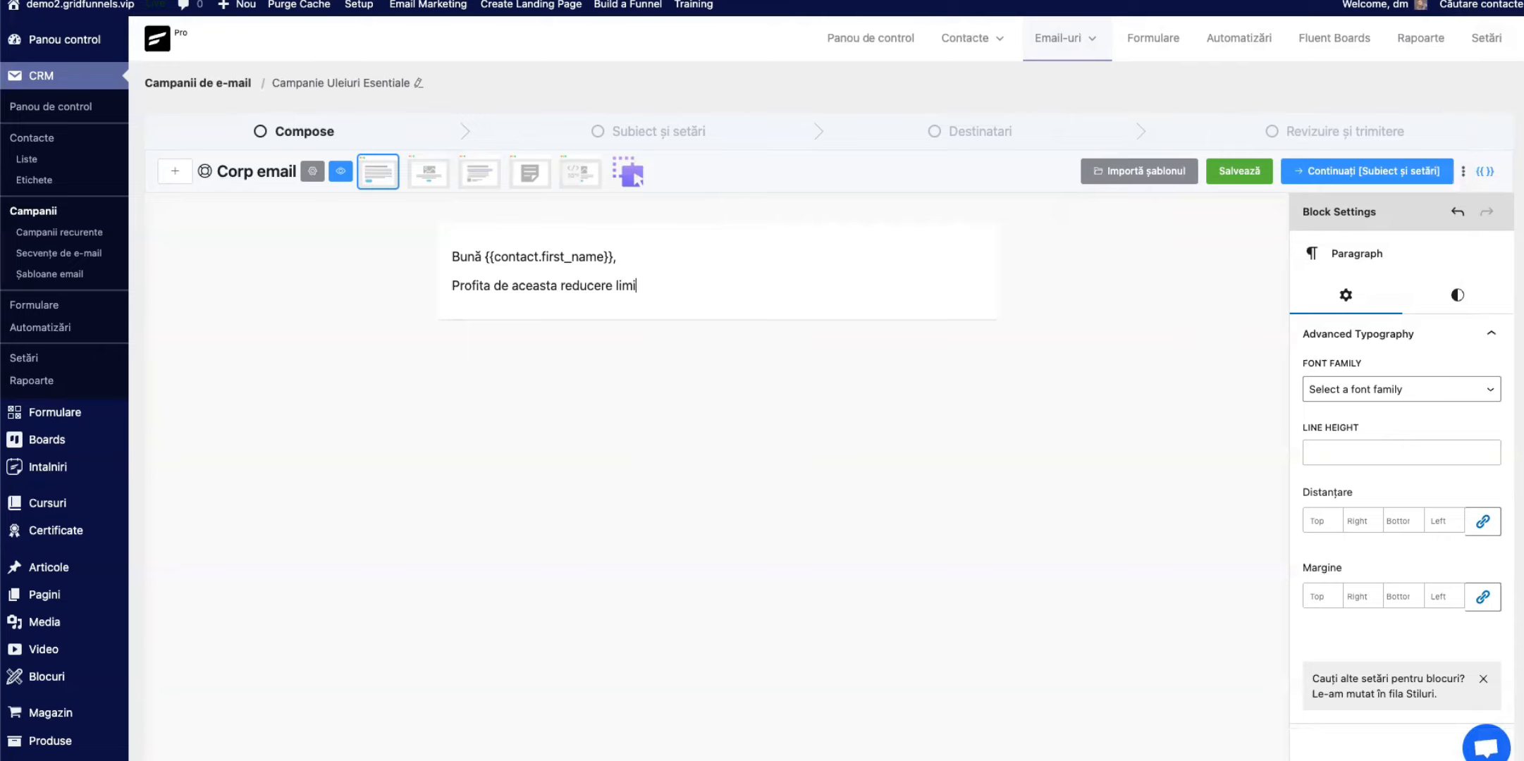
{"action": "type", "text": "tata la toate produsele noa"}
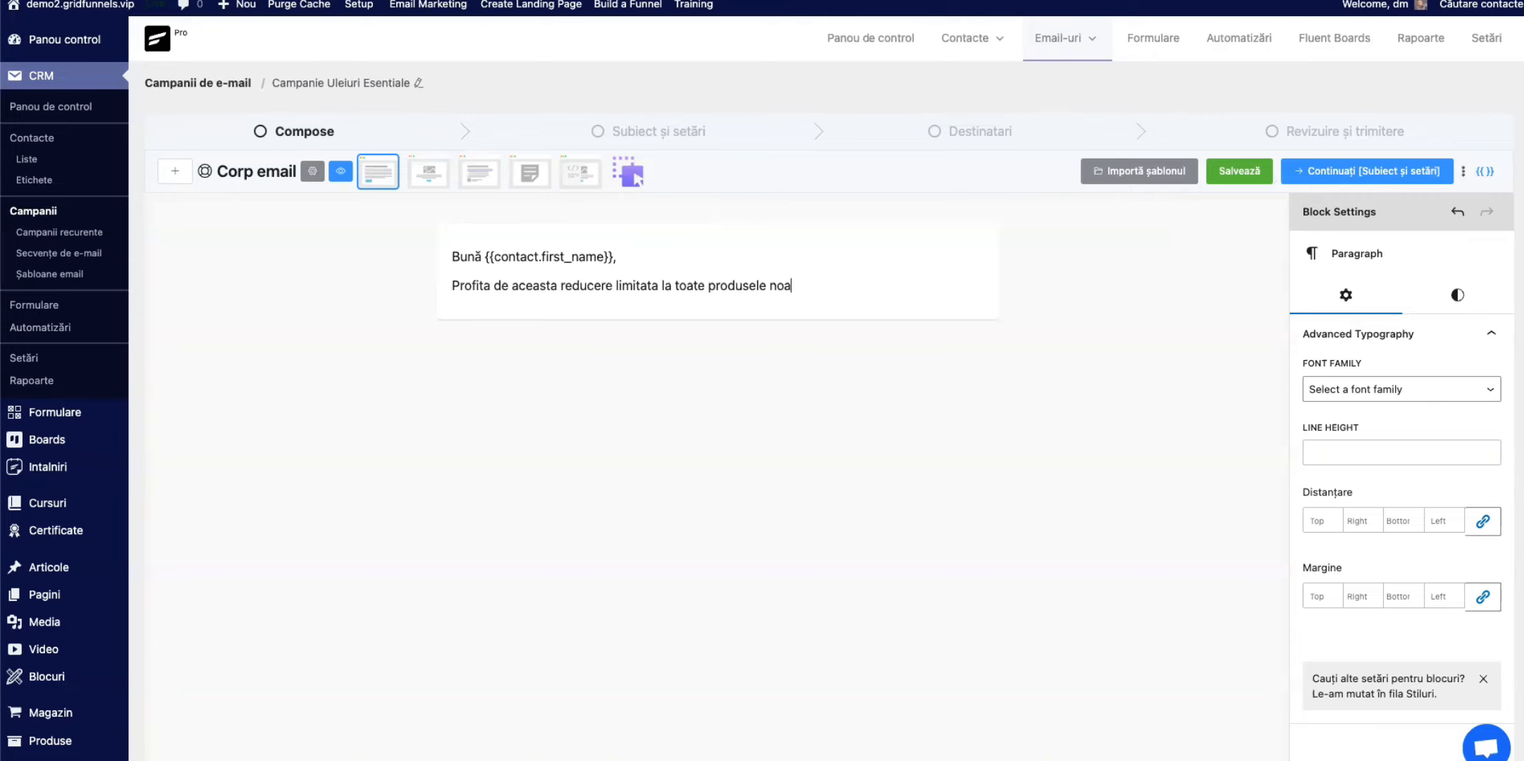
{"action": "type", "text": "stre"}
Step: Add an image block below the discount paragraph and upload the photo of the oil bottles with flowers
{"action": "key", "text": "Return"}
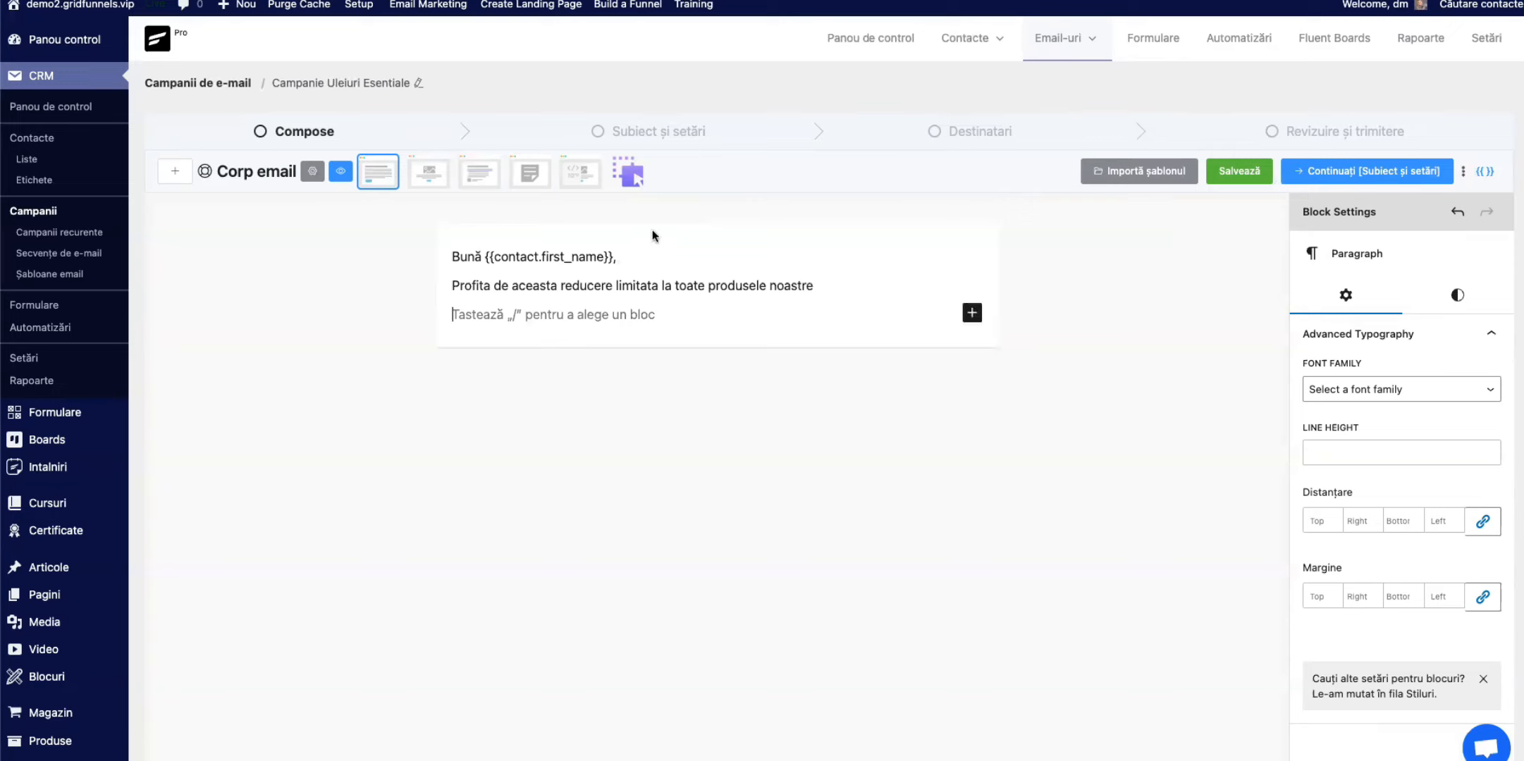
{"action": "left_click", "coordinate": [972, 314]}
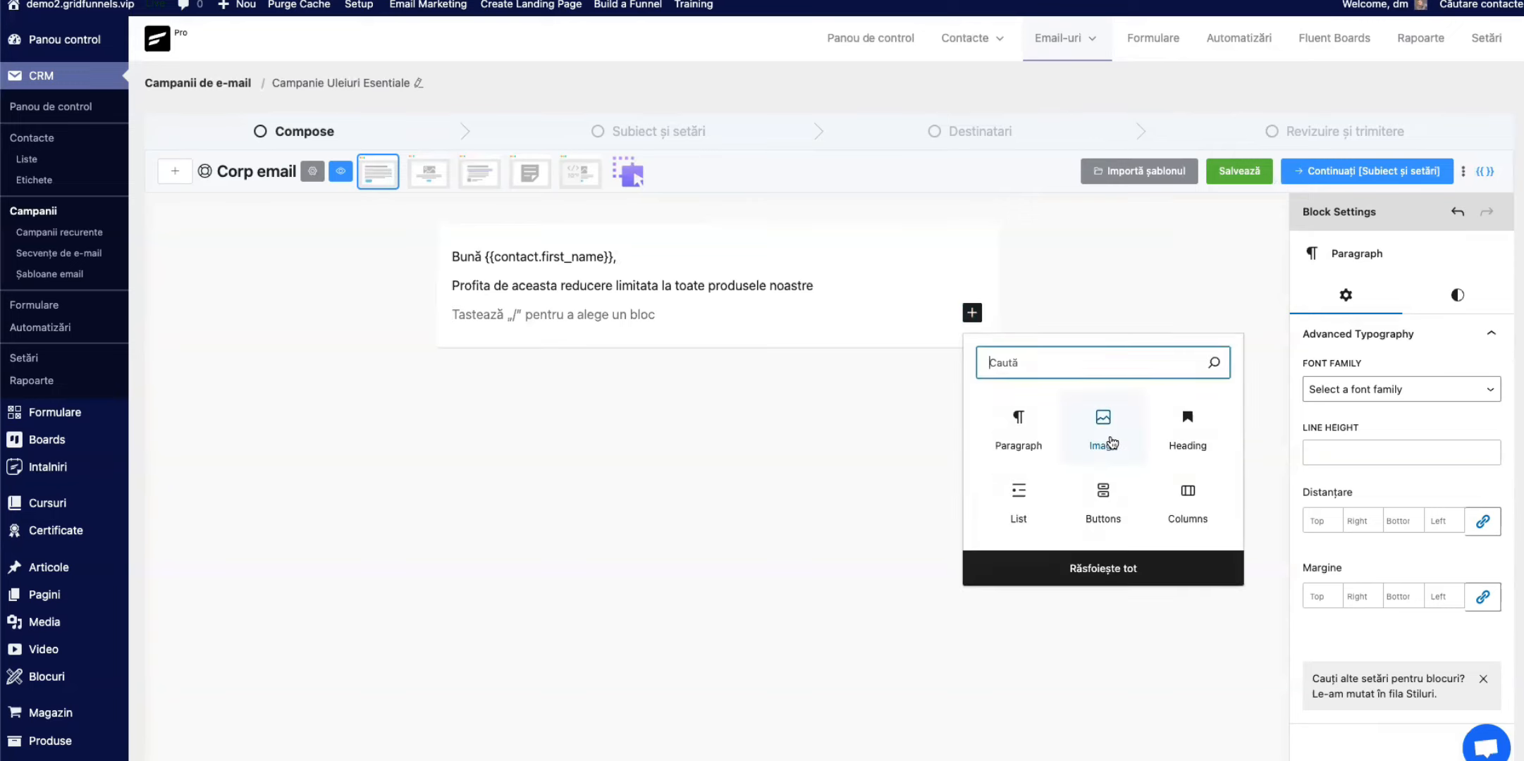
{"action": "left_click", "coordinate": [1104, 430]}
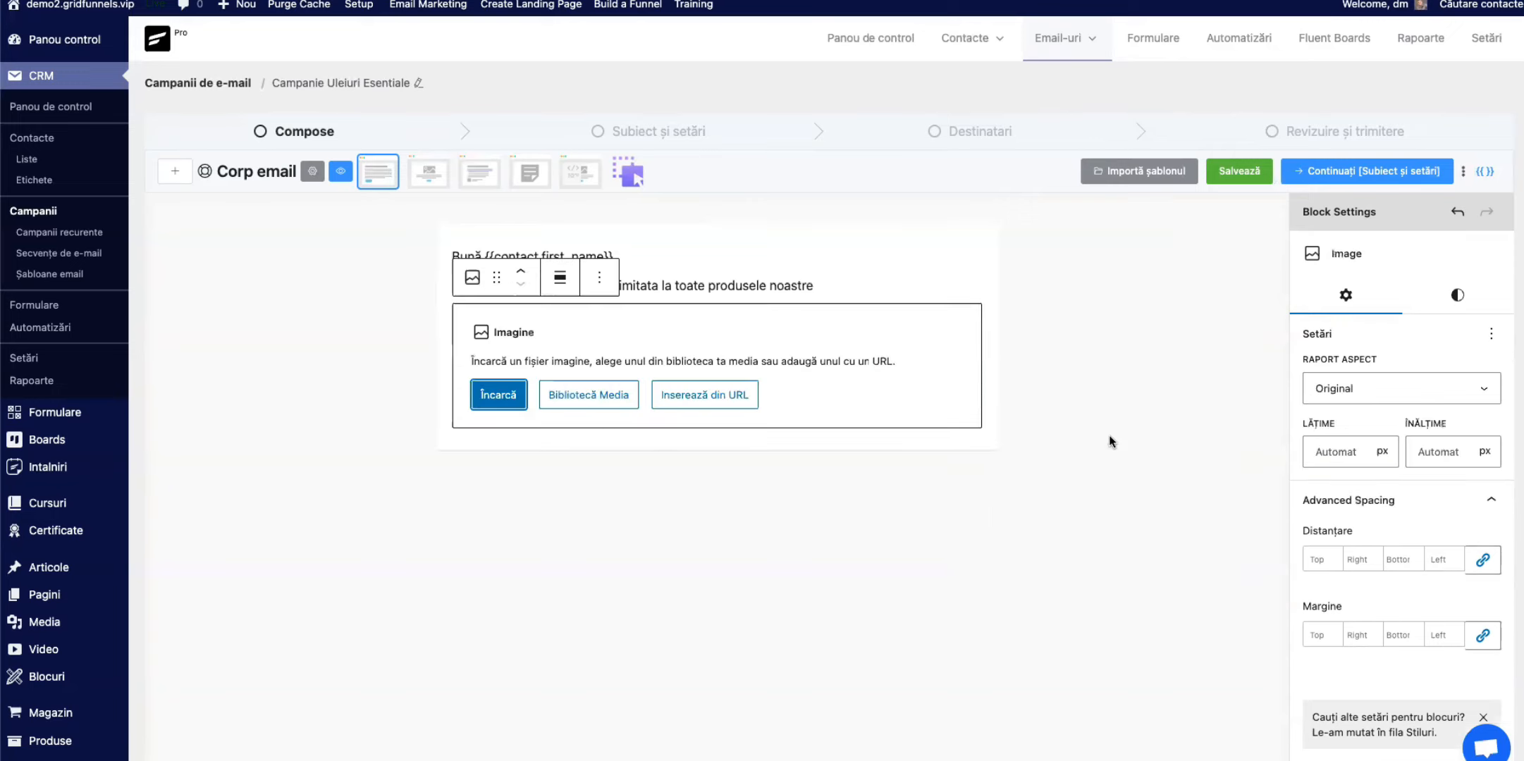
{"action": "left_click", "coordinate": [504, 392]}
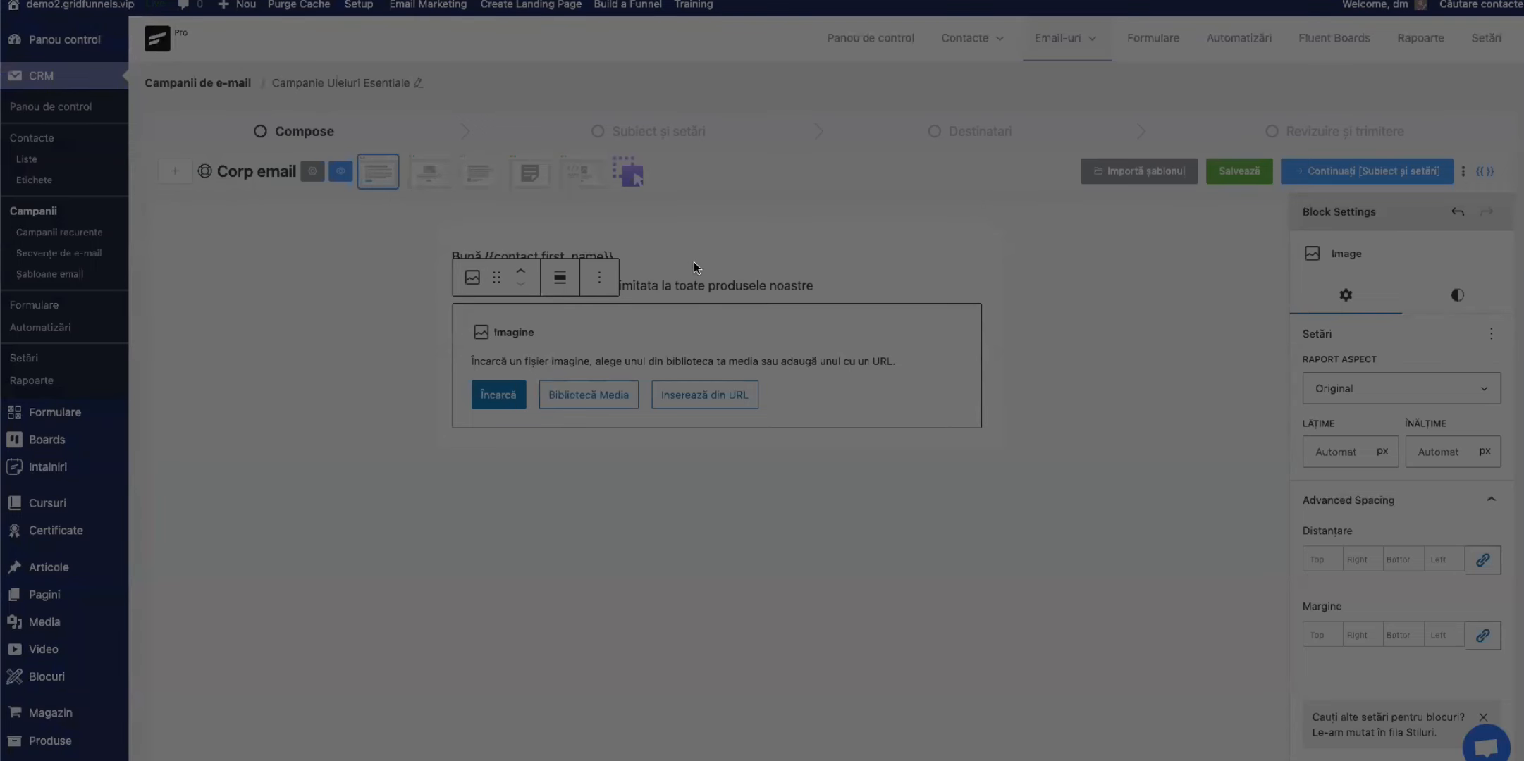
{"action": "left_click", "coordinate": [1062, 508]}
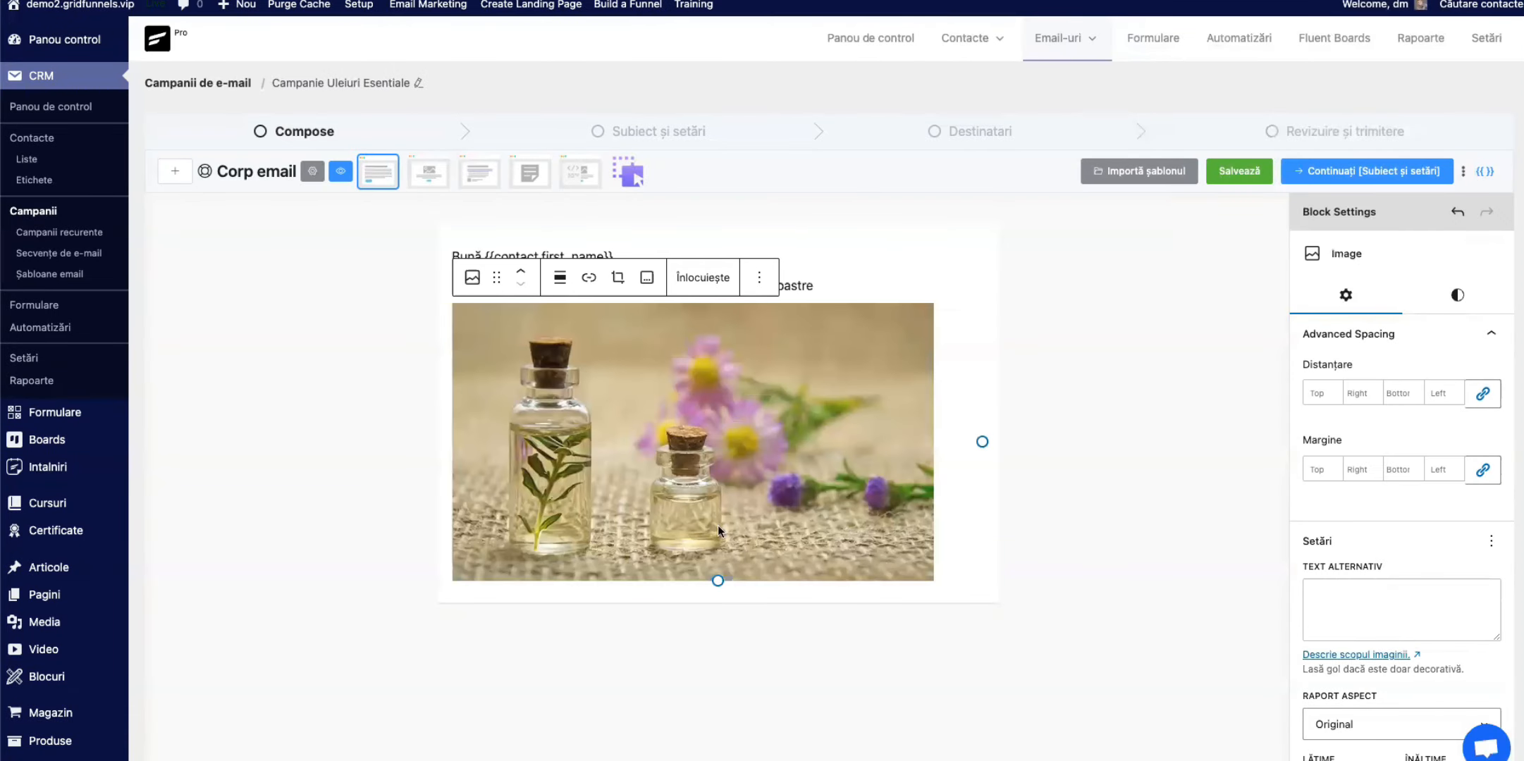
Step: Shrink the bottle image proportionally to about 543 px wide and centre it in the email
{"action": "left_click_drag", "start_coordinate": [717, 581], "coordinate": [705, 539]}
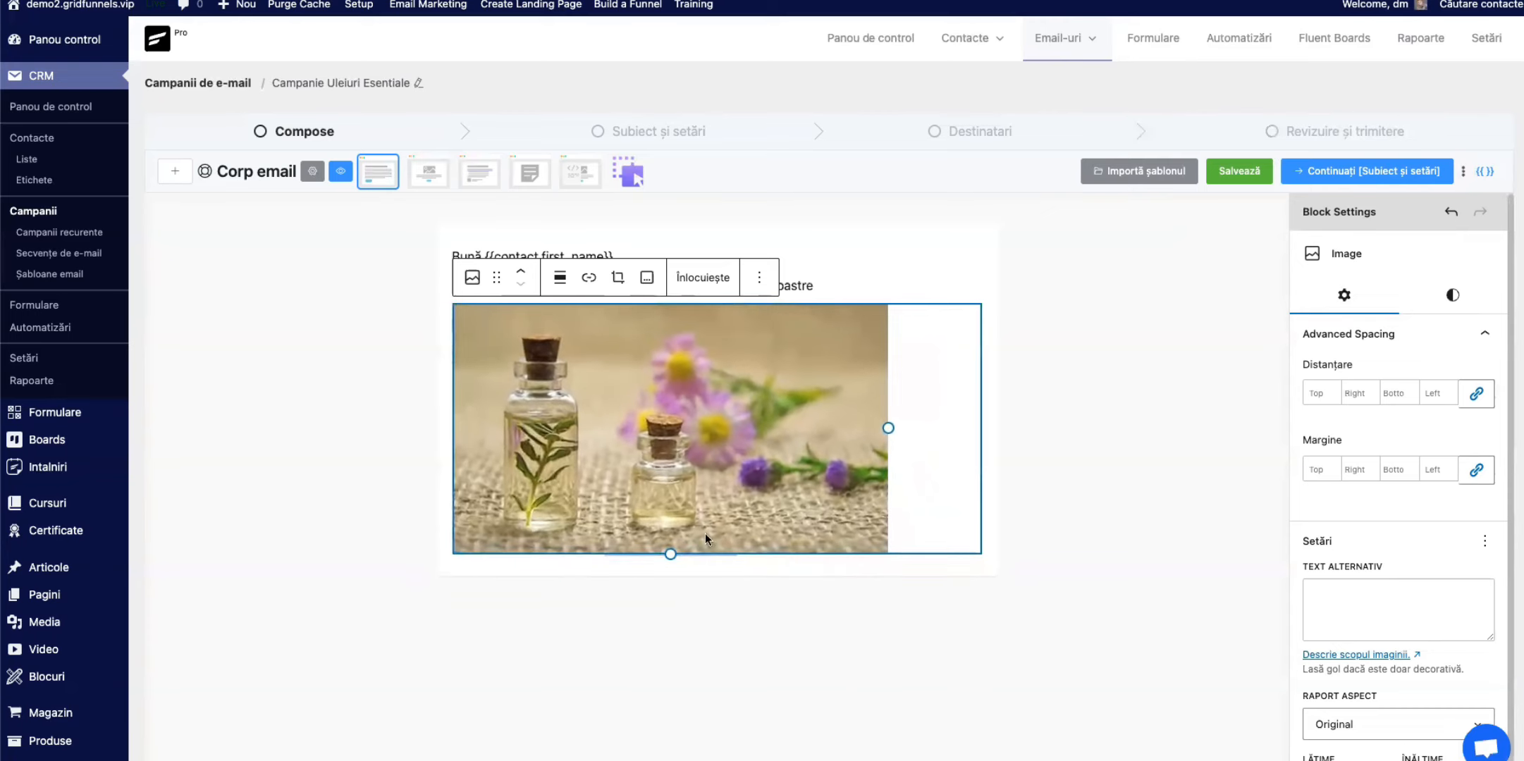
{"action": "left_click", "coordinate": [560, 277]}
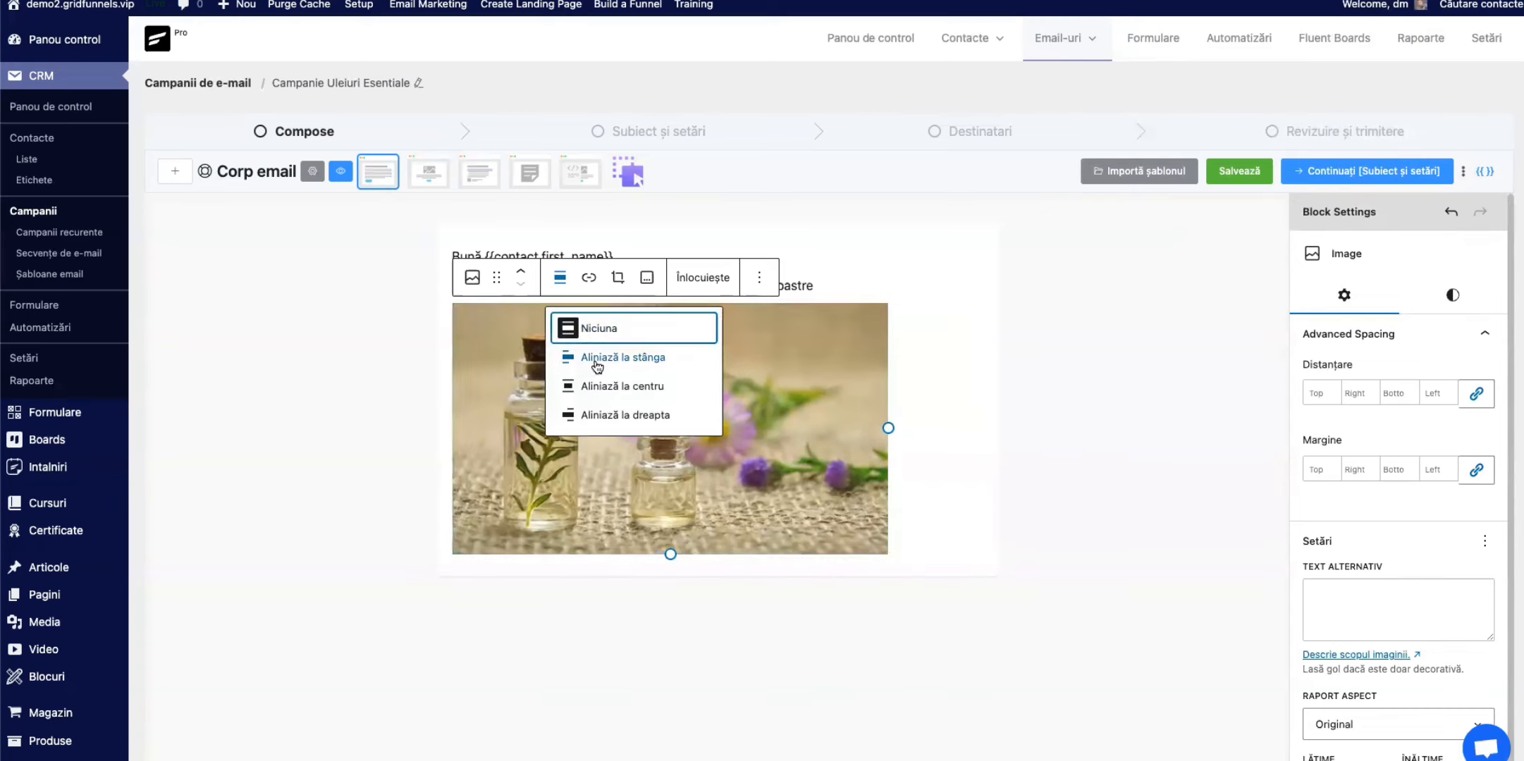
{"action": "left_click", "coordinate": [621, 386]}
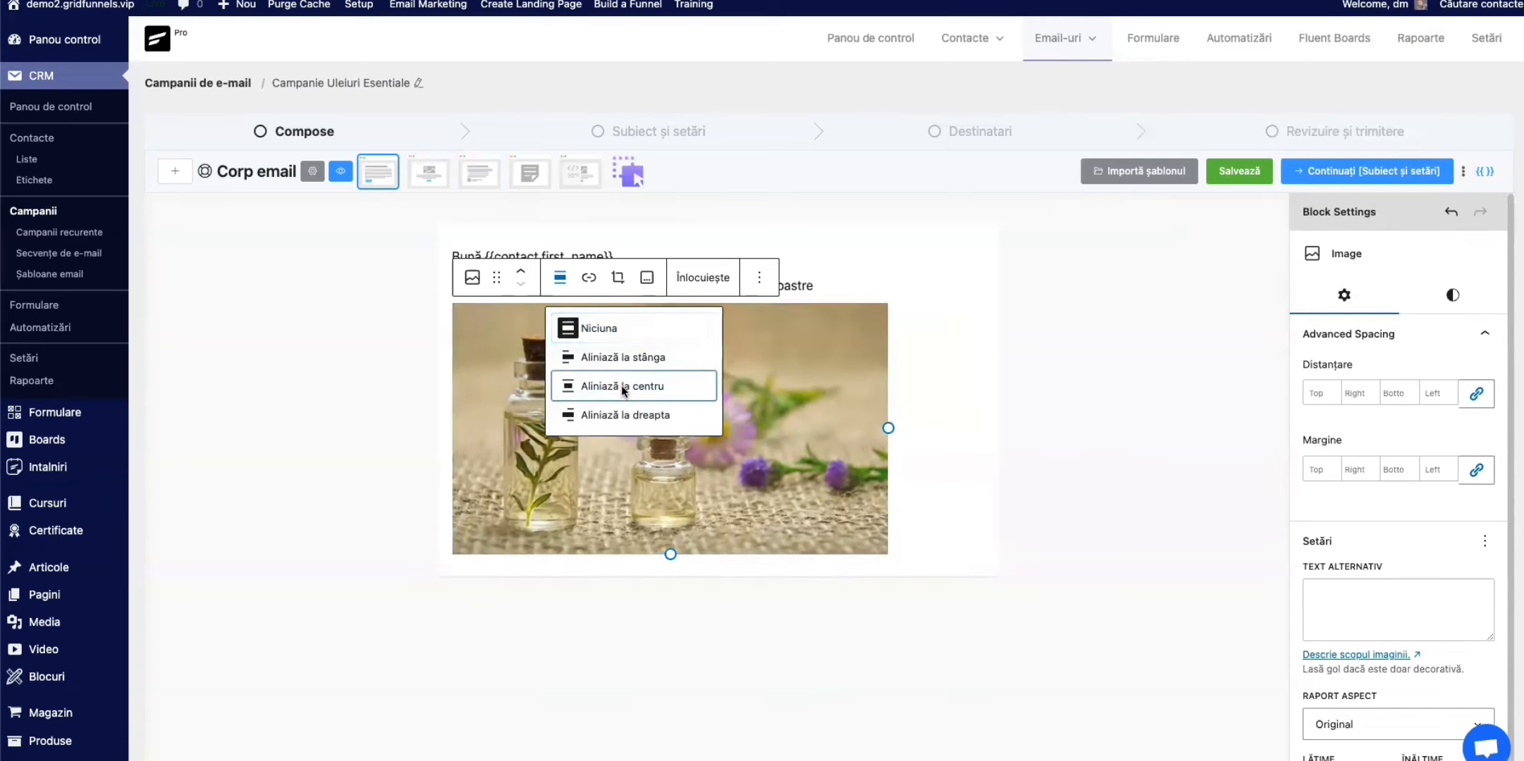
{"action": "left_click", "coordinate": [622, 386]}
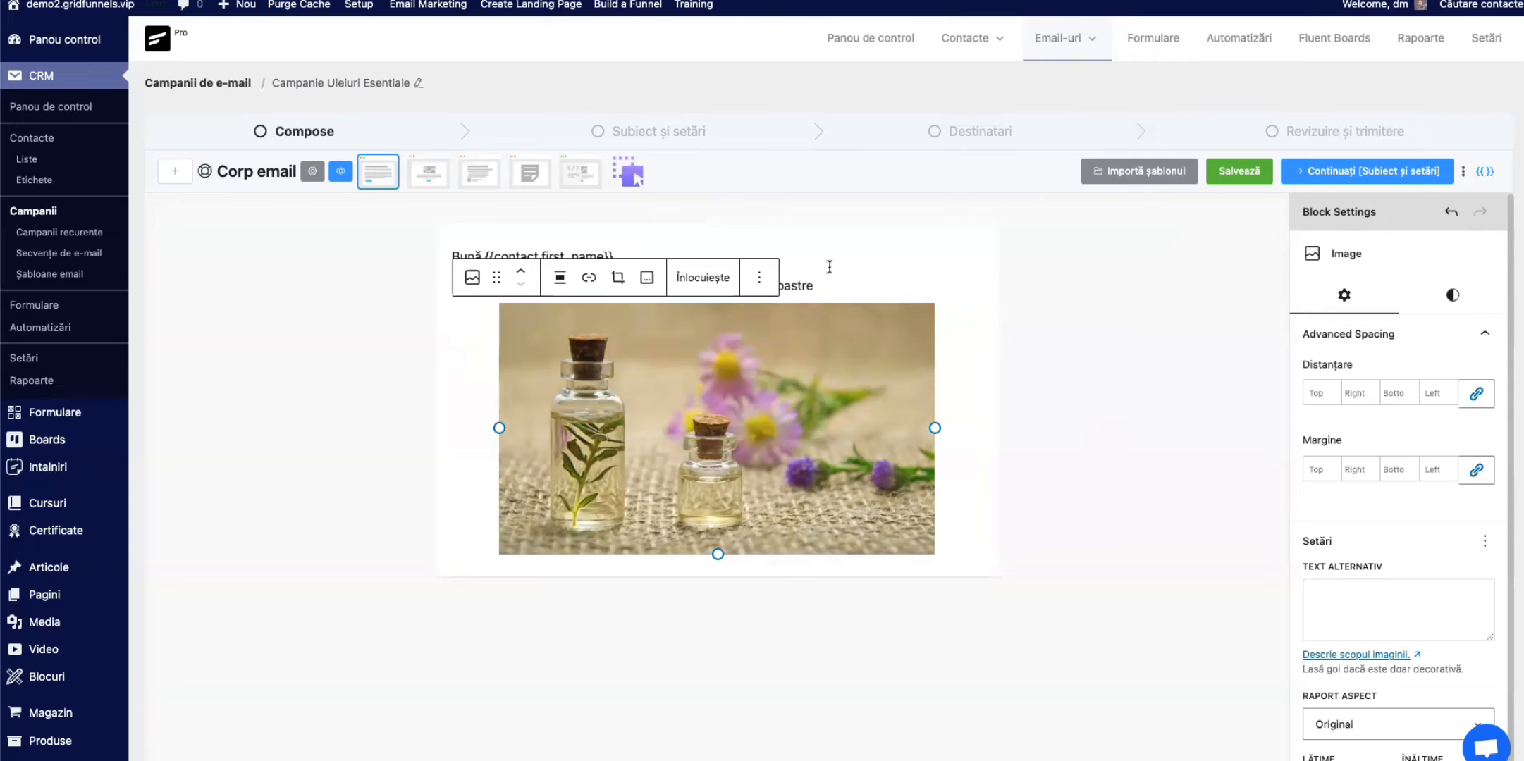
Step: Centre the text of the discount paragraph above the image
{"action": "left_click", "coordinate": [812, 289]}
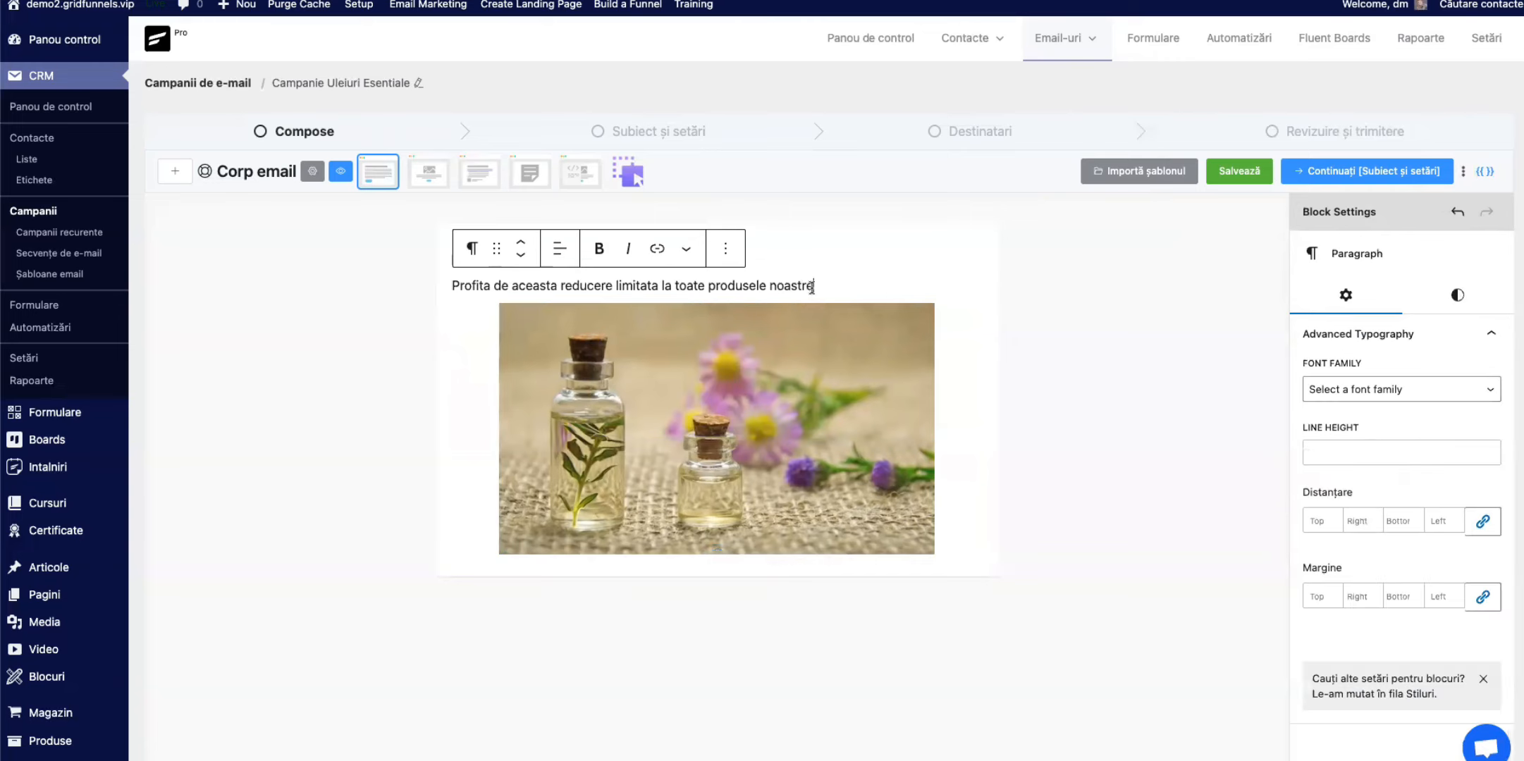
{"action": "left_click", "coordinate": [560, 251]}
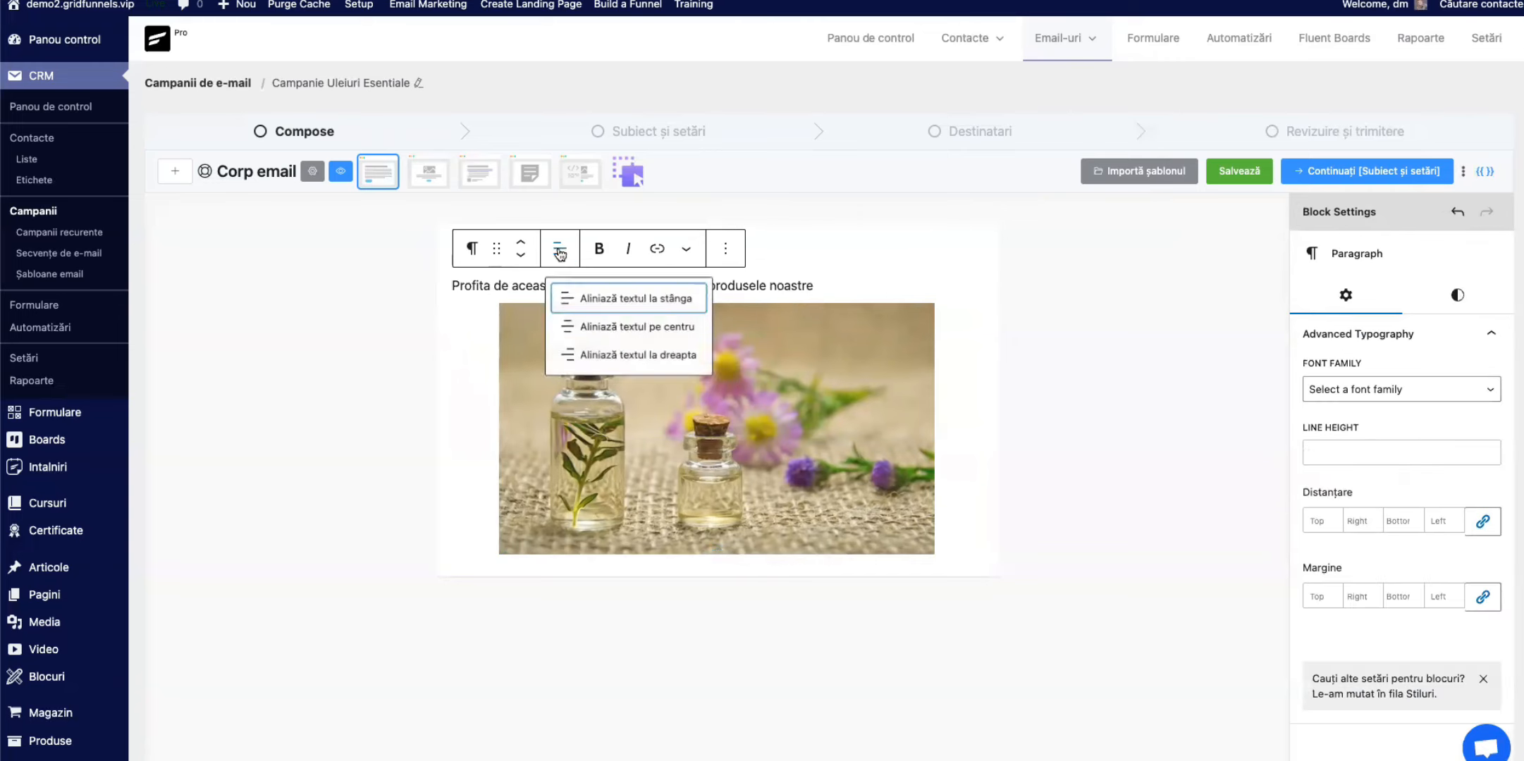
{"action": "left_click", "coordinate": [585, 326]}
{"action": "left_click", "coordinate": [570, 260]}
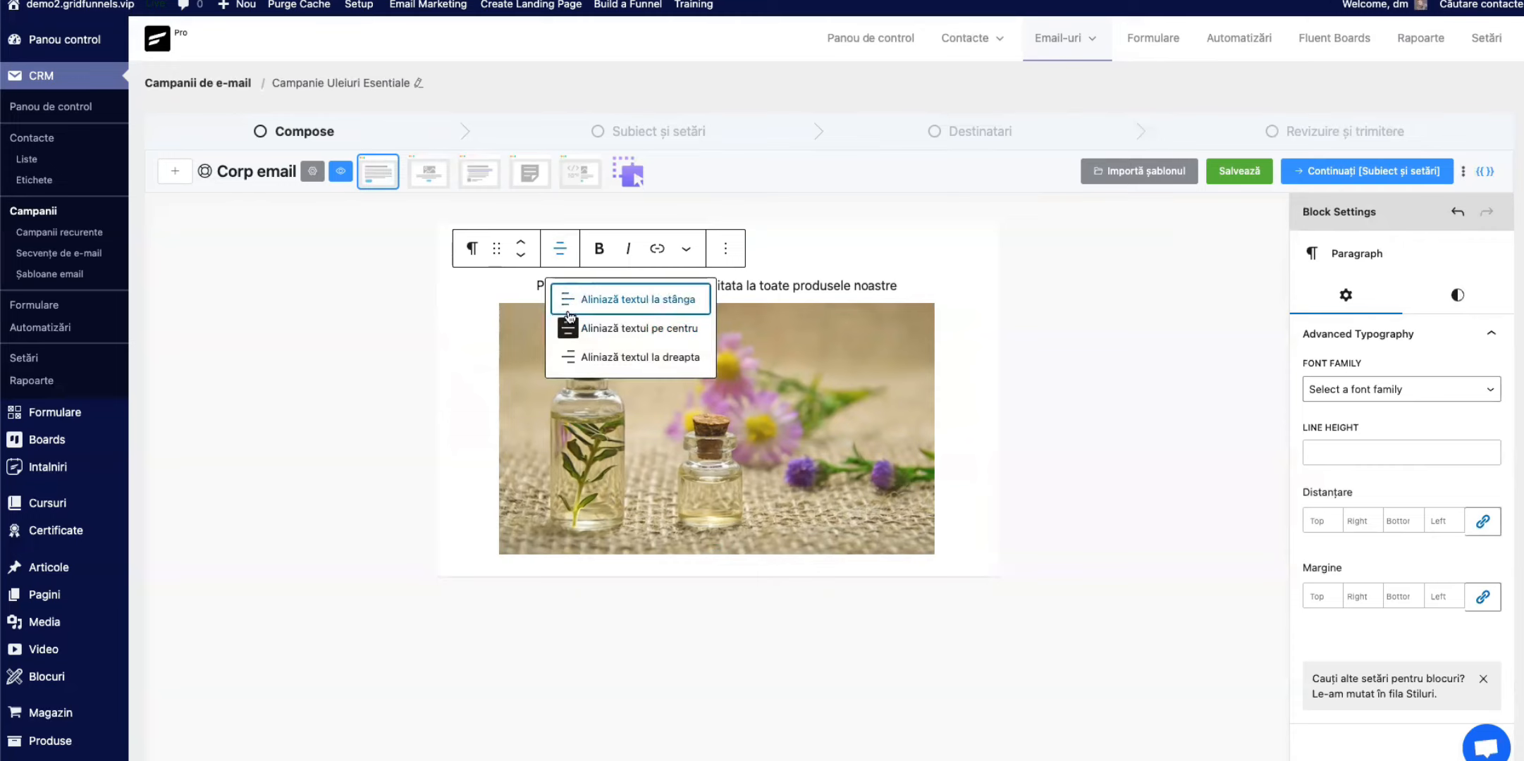
{"action": "left_click", "coordinate": [599, 355]}
{"action": "left_click", "coordinate": [571, 253]}
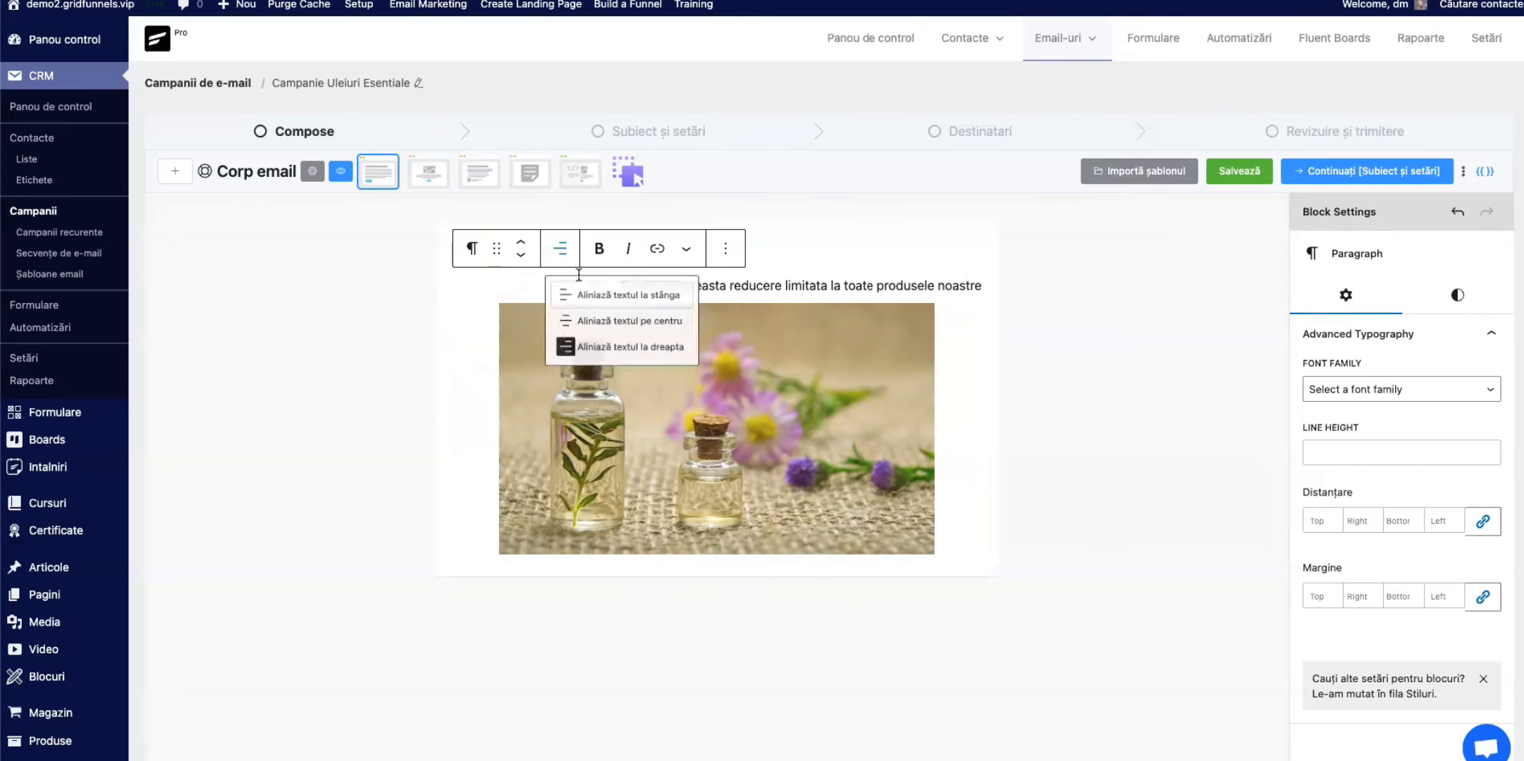
{"action": "left_click", "coordinate": [613, 320]}
{"action": "left_click", "coordinate": [1072, 361]}
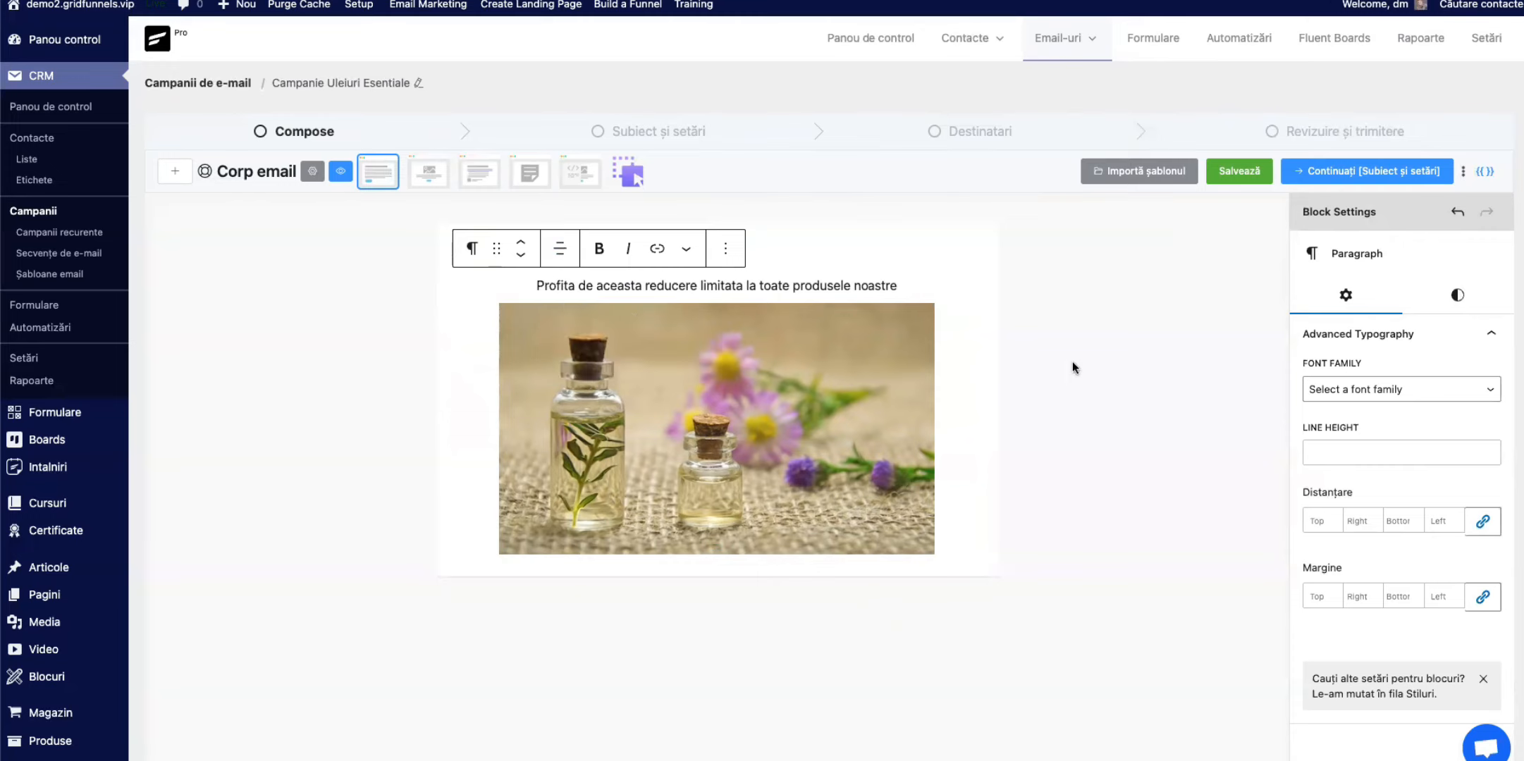
Step: Add a paragraph below the image reading "Pentru a obtine reducerea fa click pe butonul de mai jos"
{"action": "left_click", "coordinate": [815, 253]}
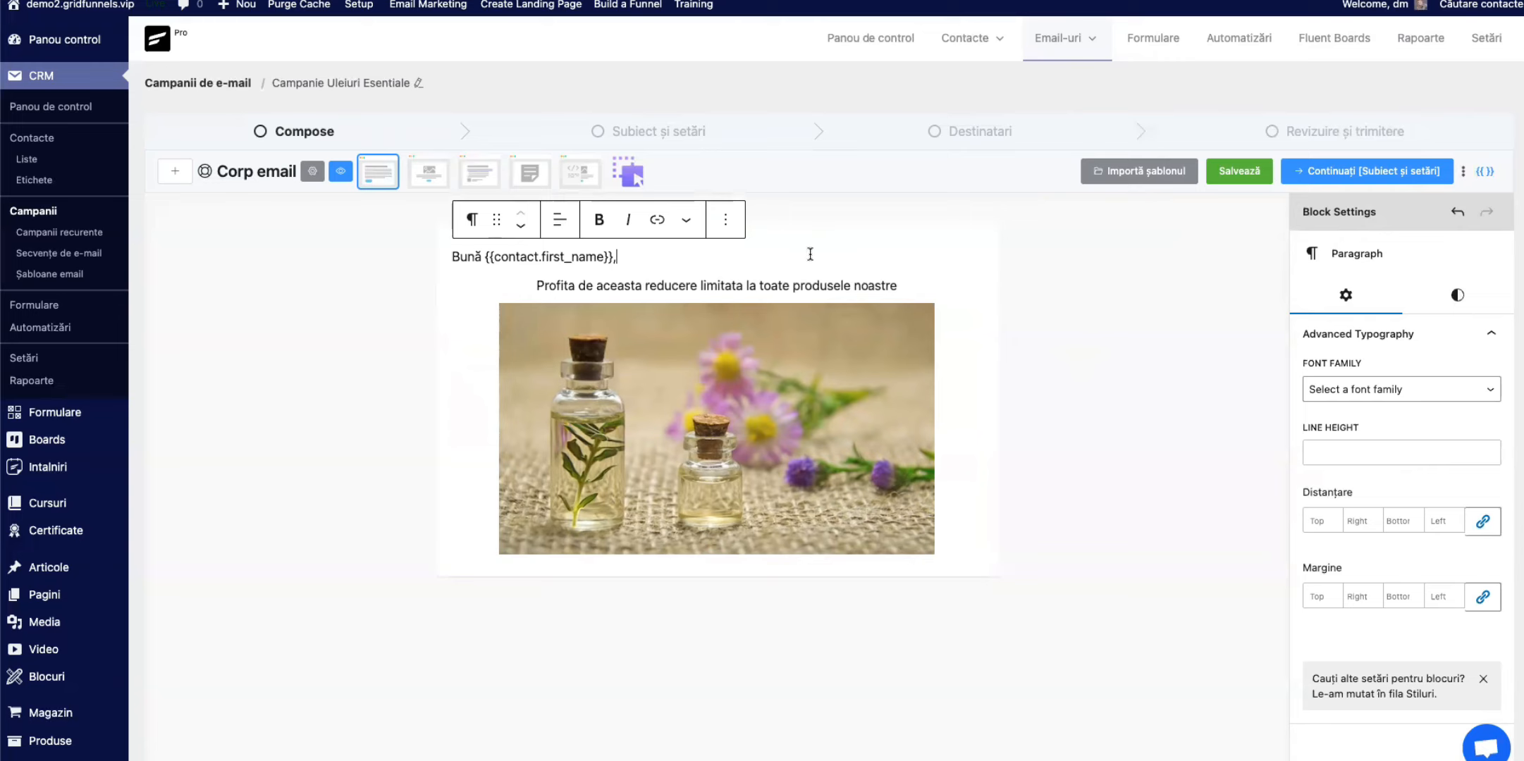
{"action": "left_click", "coordinate": [911, 527]}
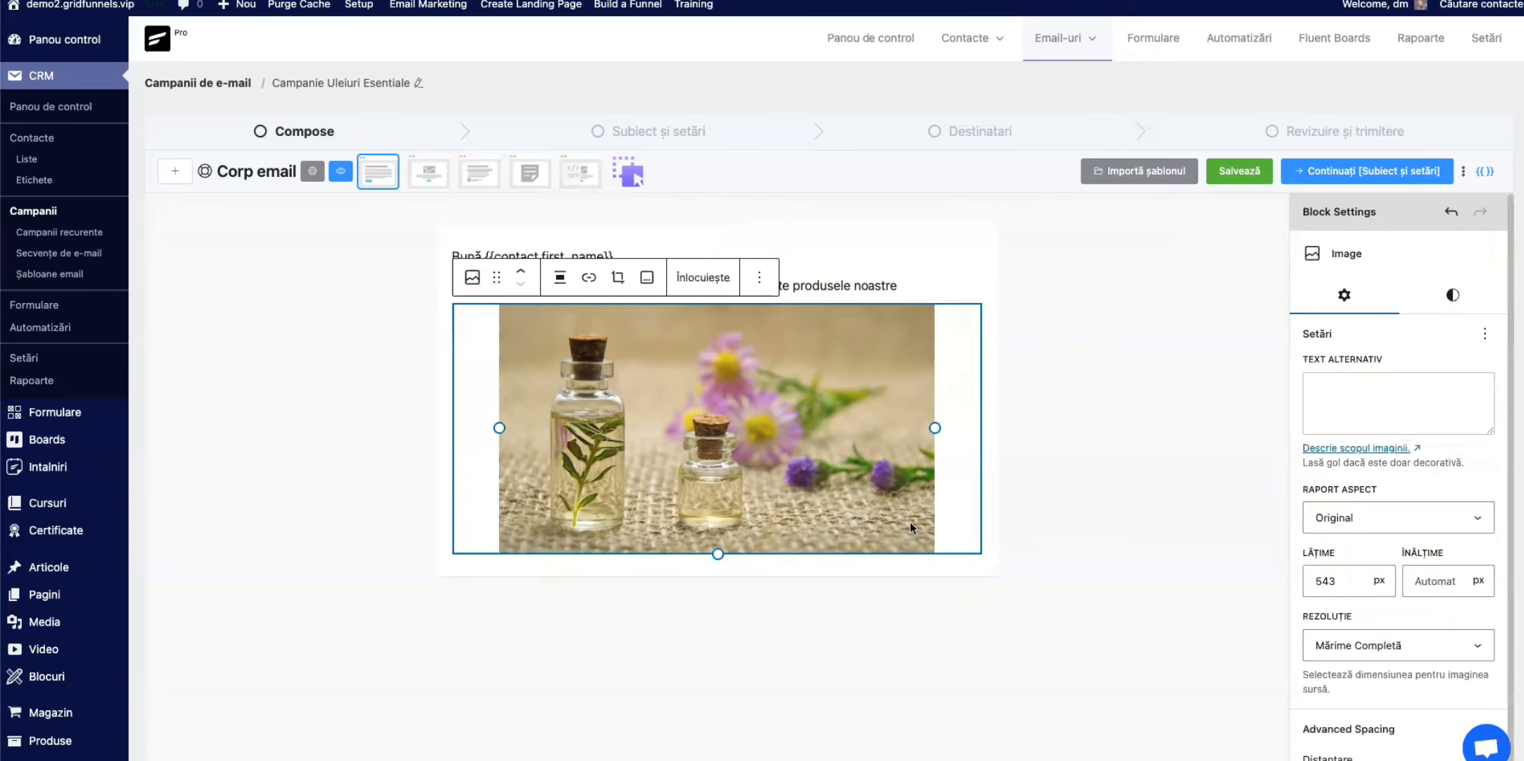
{"action": "key", "text": "Return"}
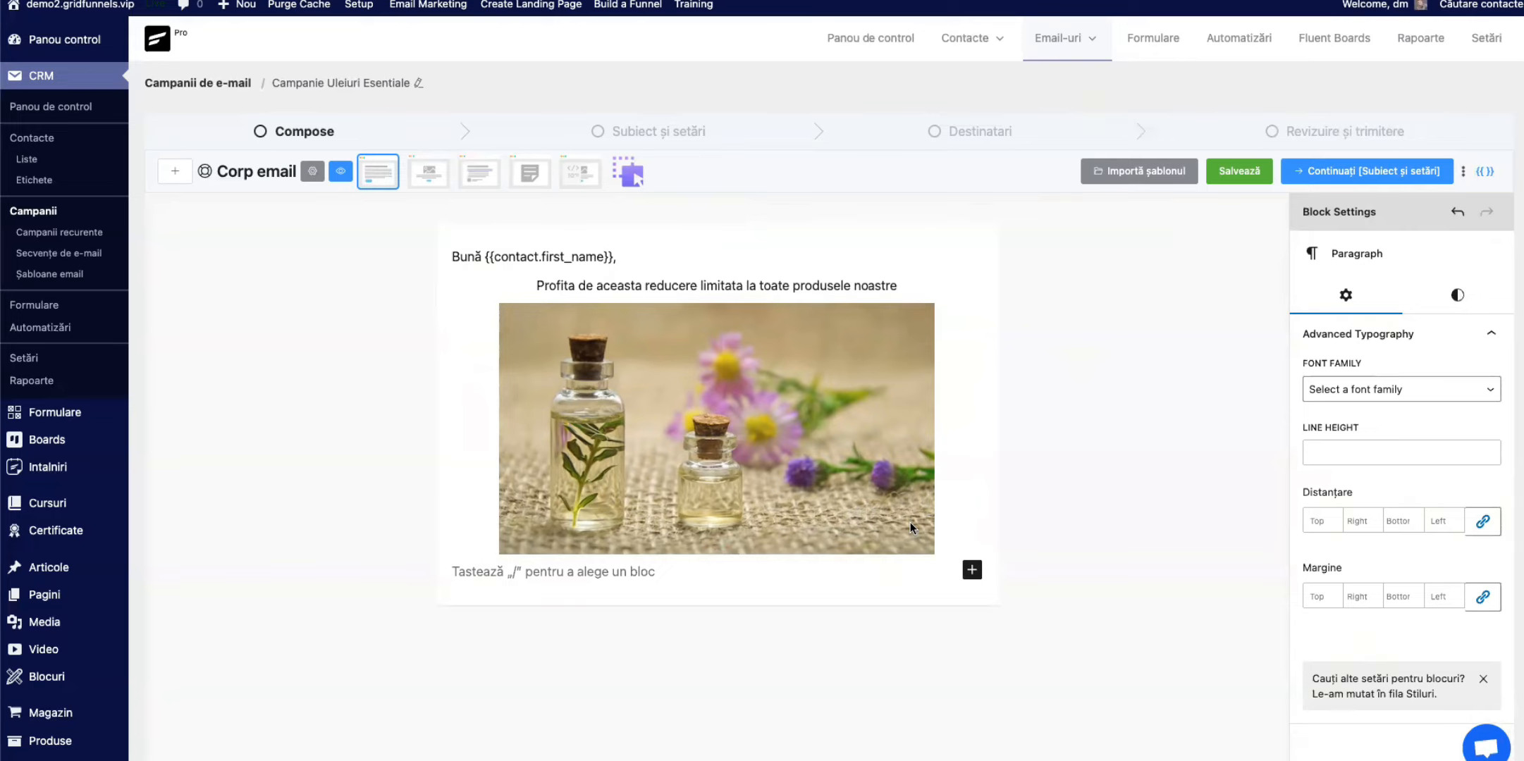
{"action": "type", "text": "Pentru a "}
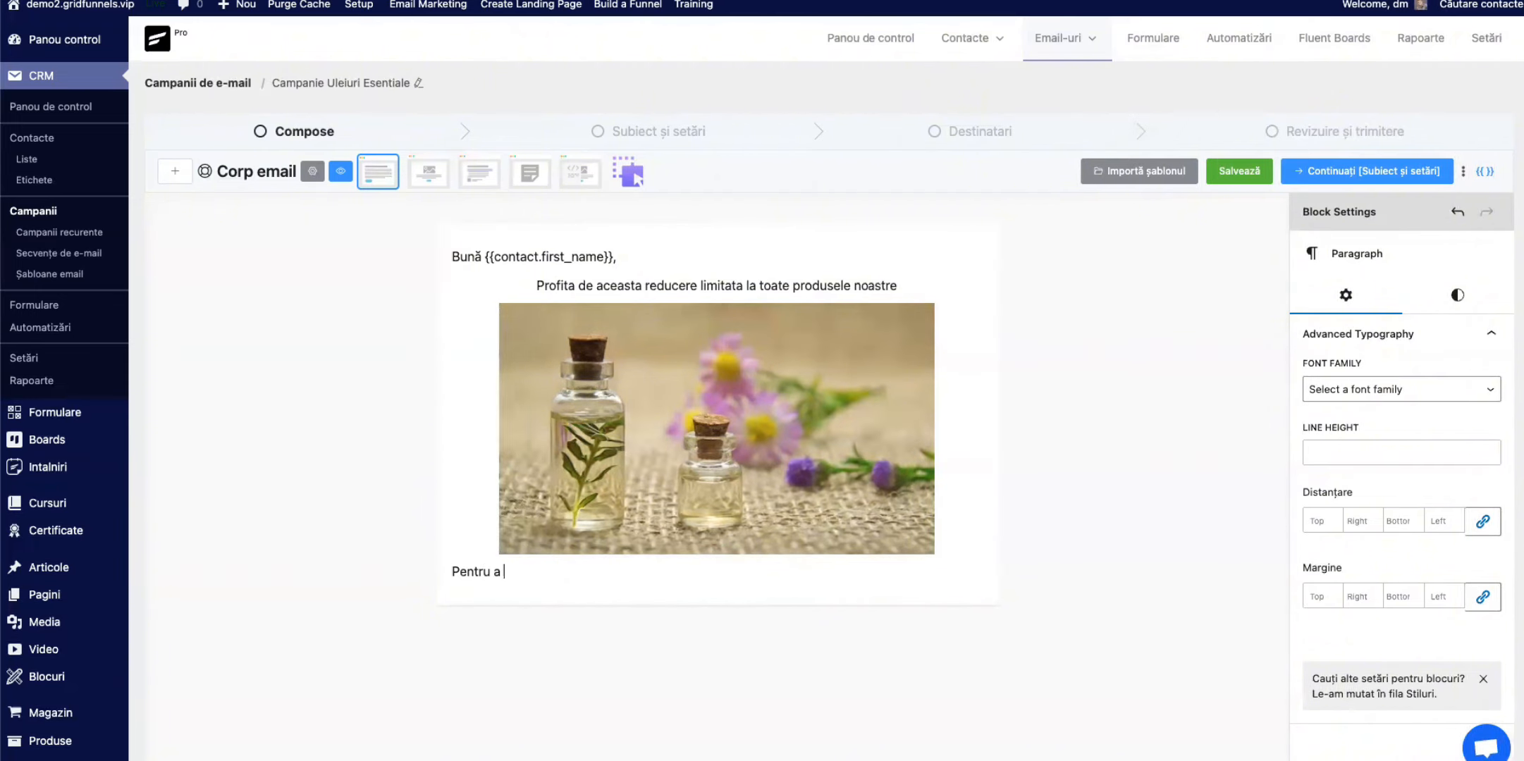
{"action": "type", "text": "obtine reducerea fa cl"}
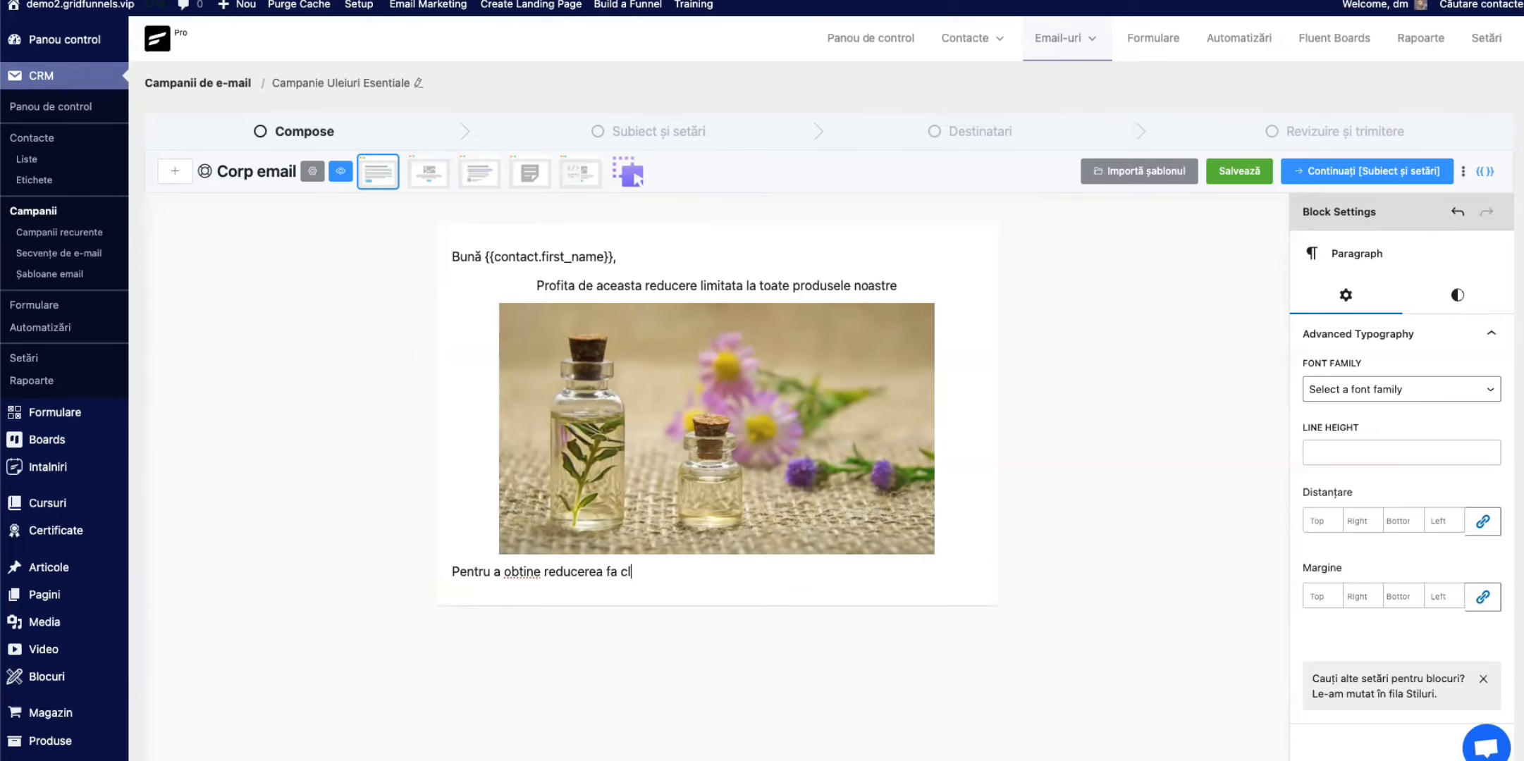
{"action": "type", "text": "ick pe butonul de mai jos"}
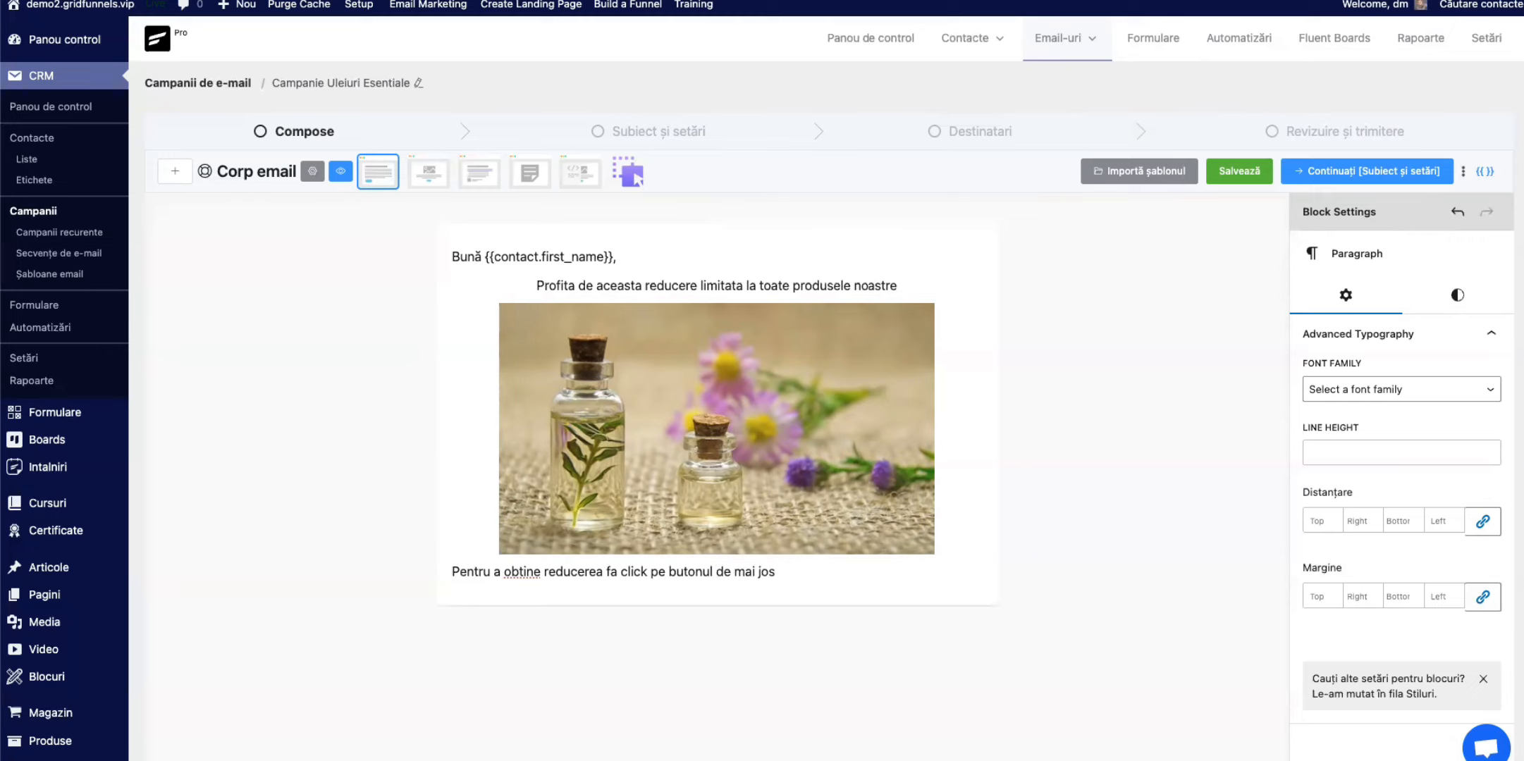
Step: Centre the text of the paragraph below the image and add a button under it reading "Acceseaza reducere"
{"action": "left_click", "coordinate": [560, 534]}
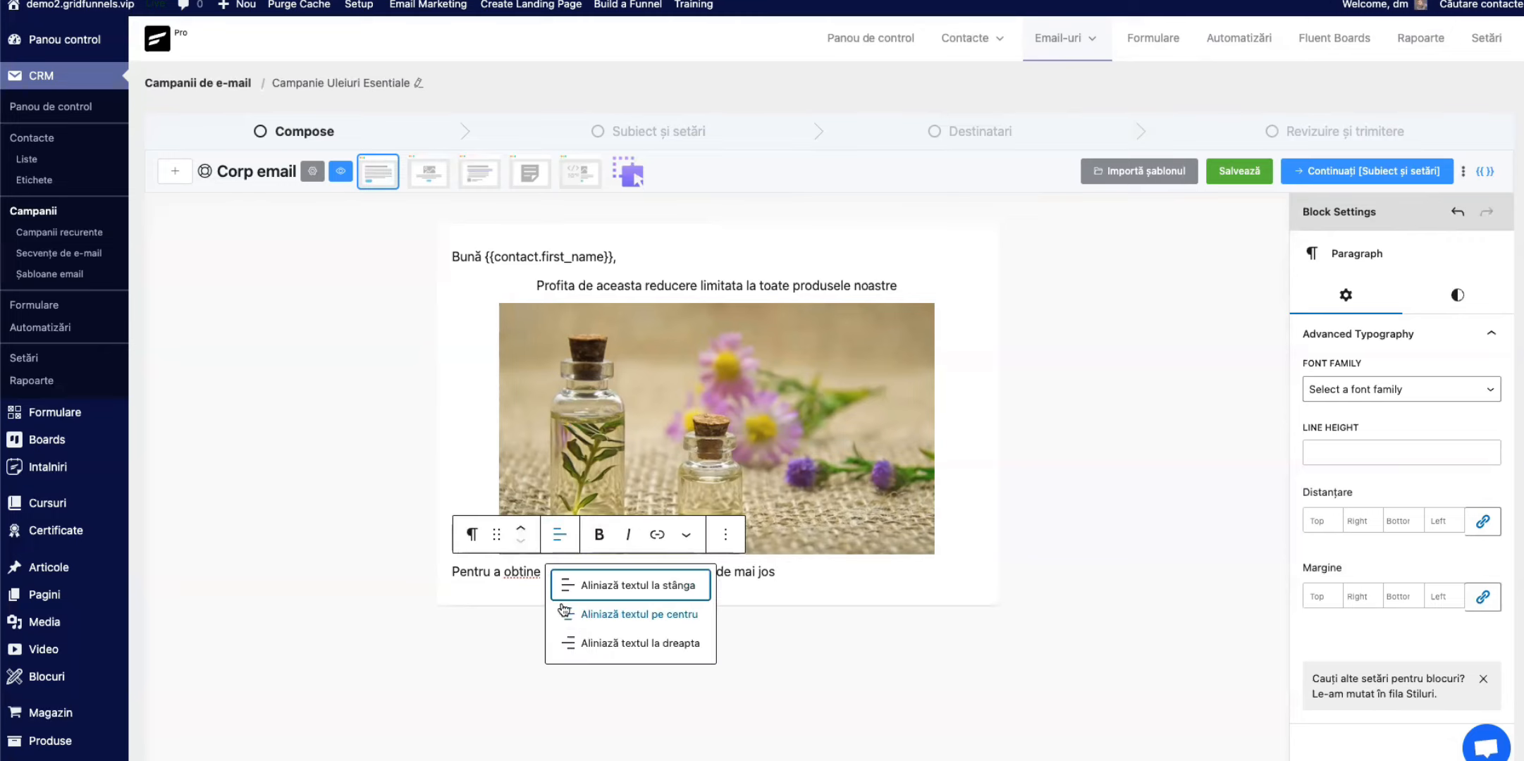
{"action": "left_click", "coordinate": [566, 612]}
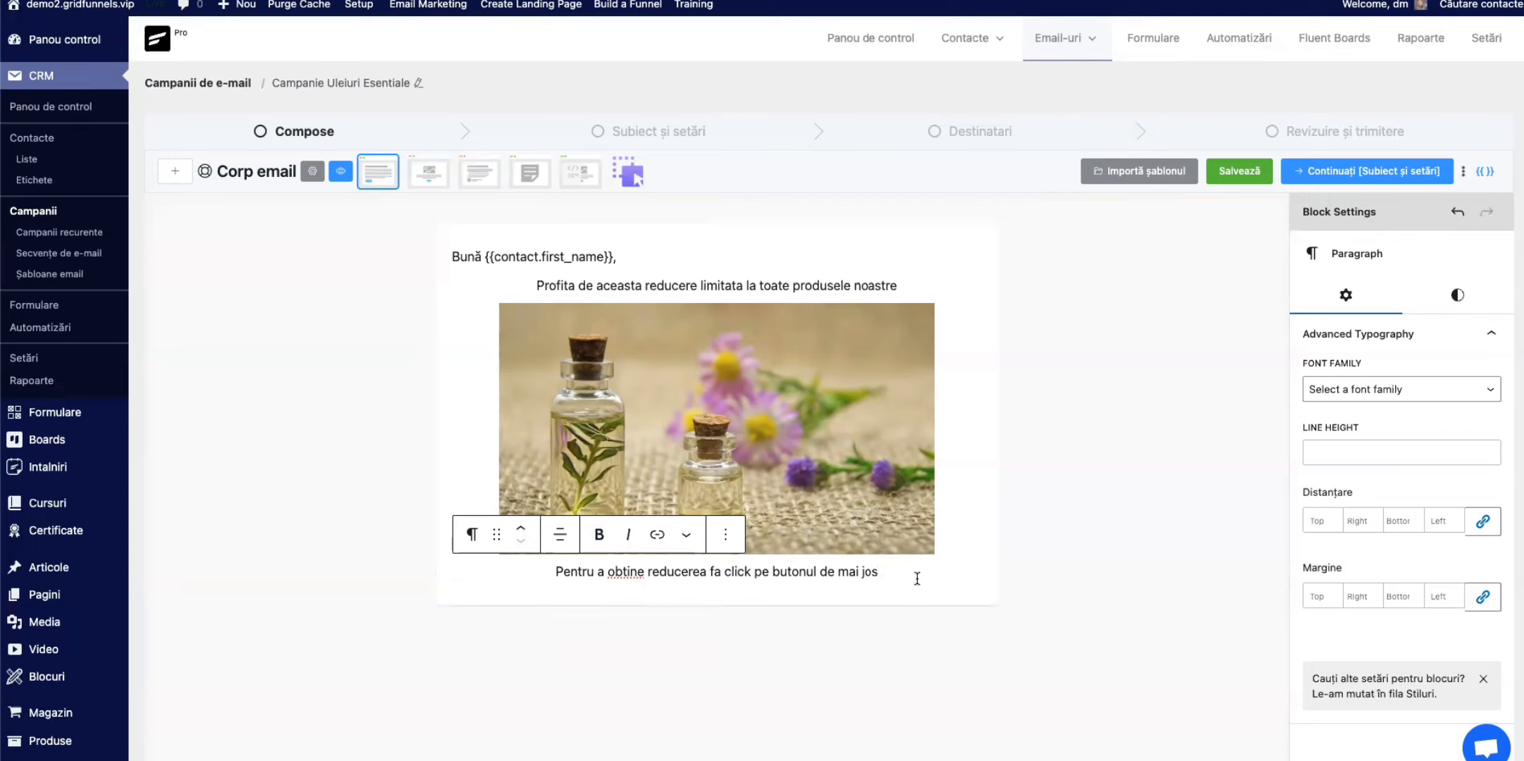
{"action": "key", "text": "Return"}
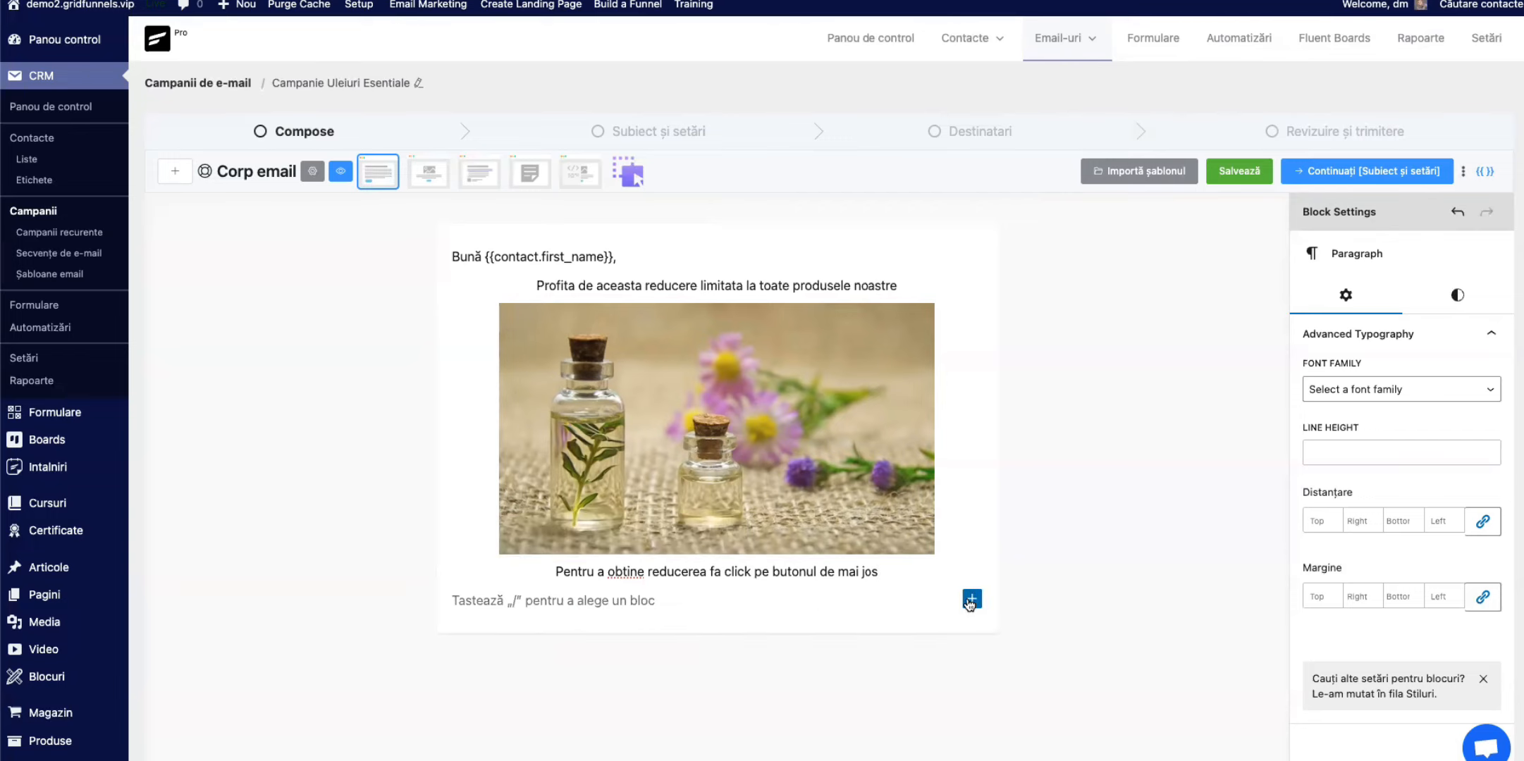
{"action": "left_click", "coordinate": [972, 600]}
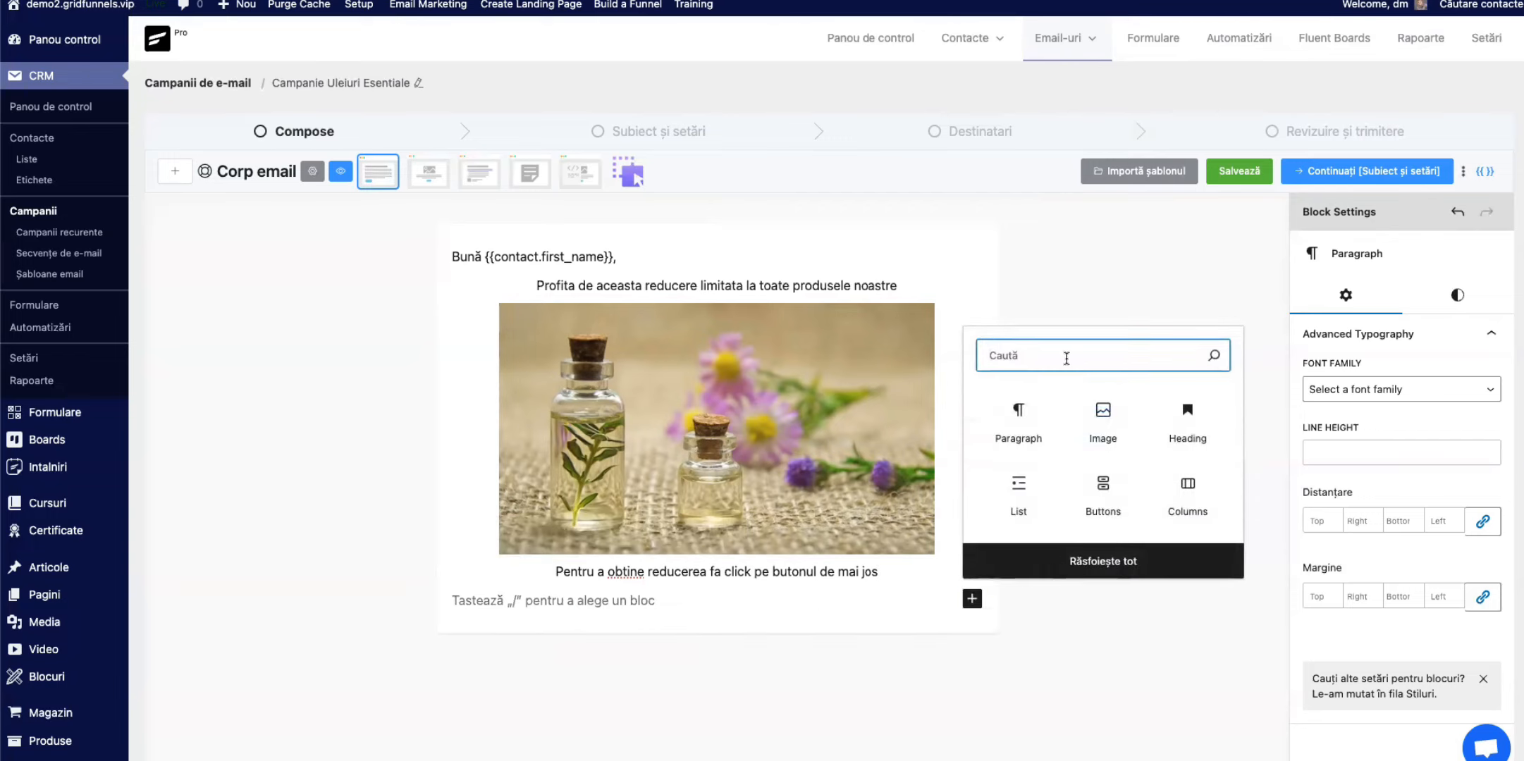
{"action": "left_click", "coordinate": [1103, 491]}
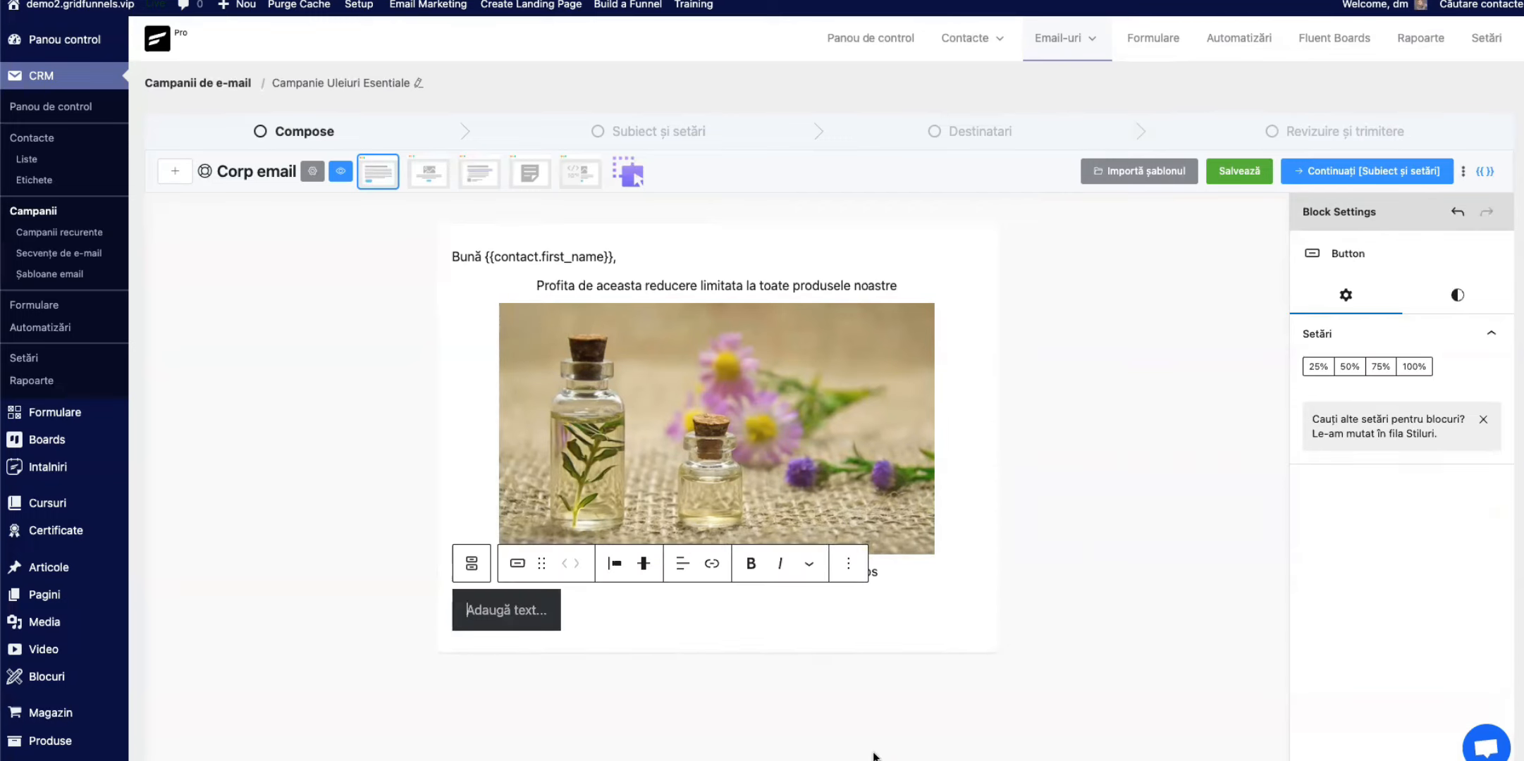
{"action": "type", "text": "A"}
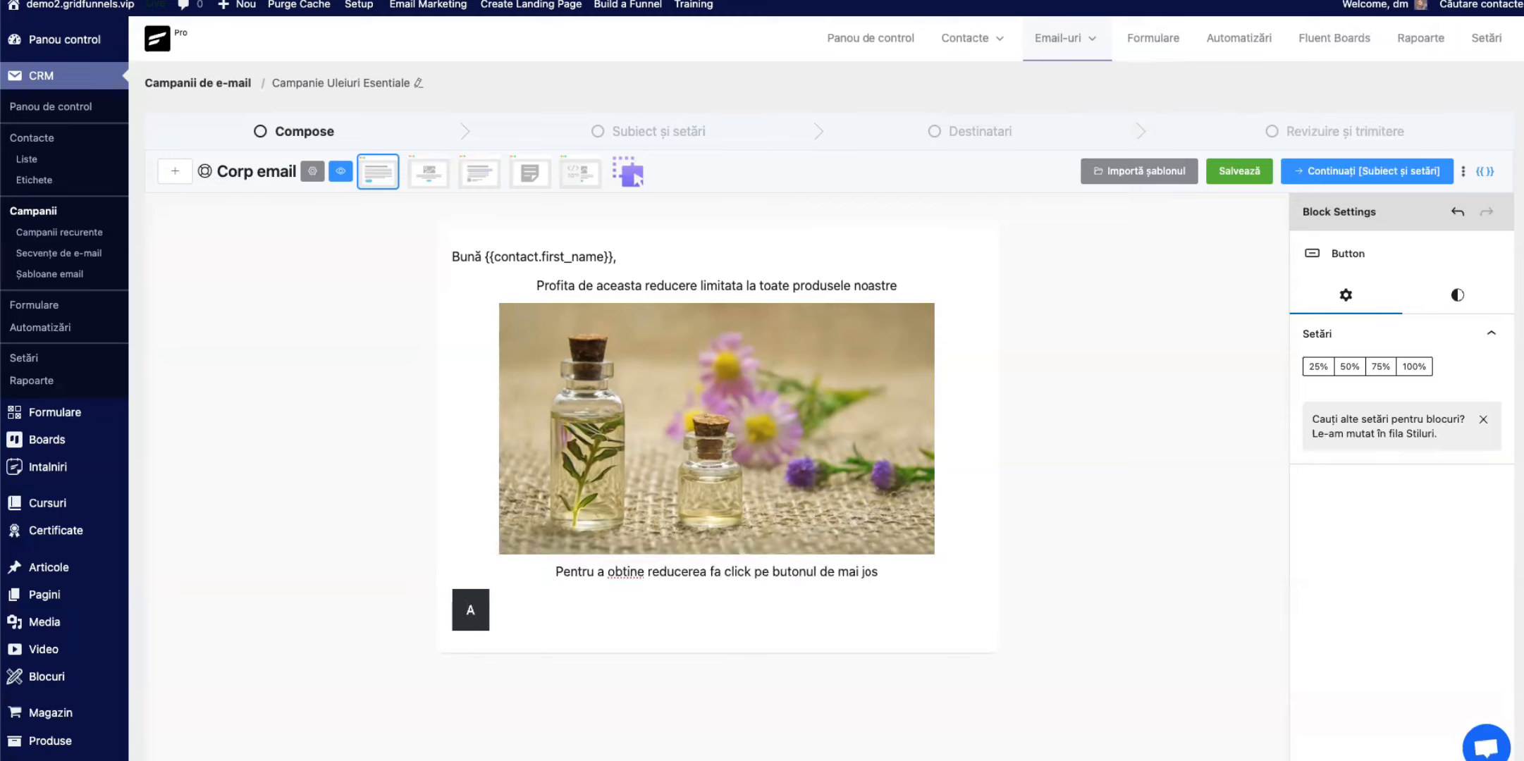
{"action": "type", "text": "cceseaza "}
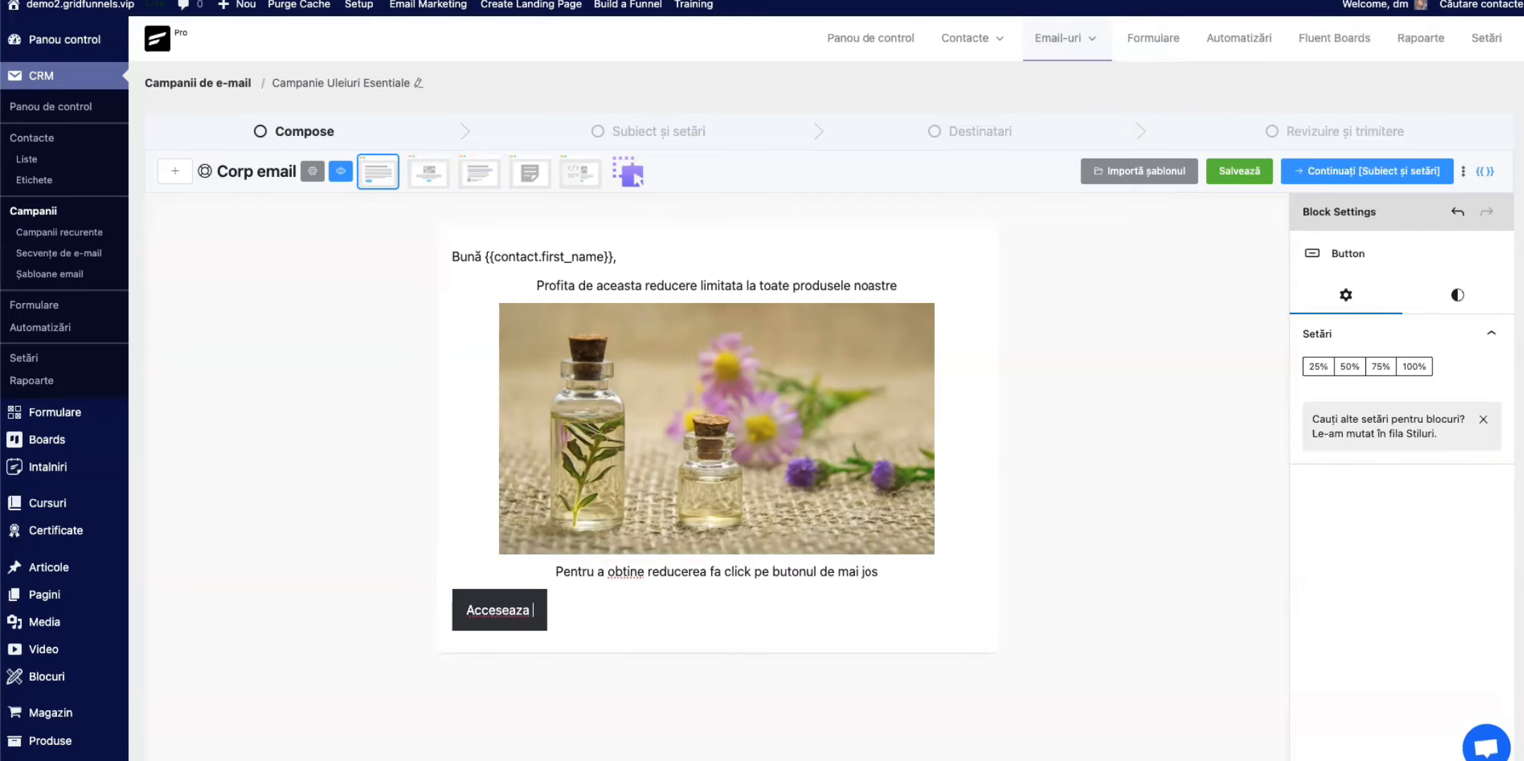
{"action": "type", "text": "reducere"}
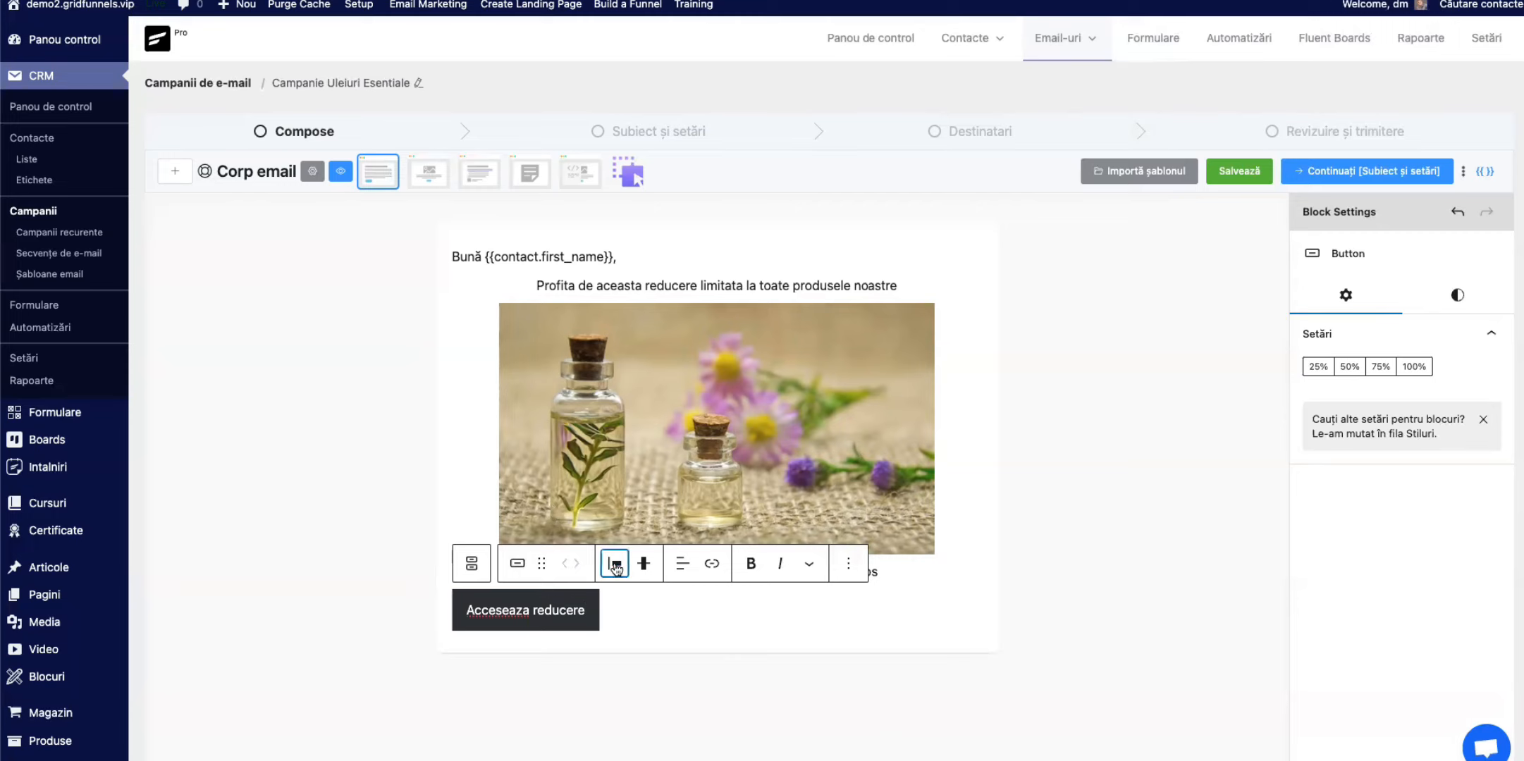
Step: Justify the "Acceseaza reducere" button to the centre of the email
{"action": "left_click", "coordinate": [614, 564]}
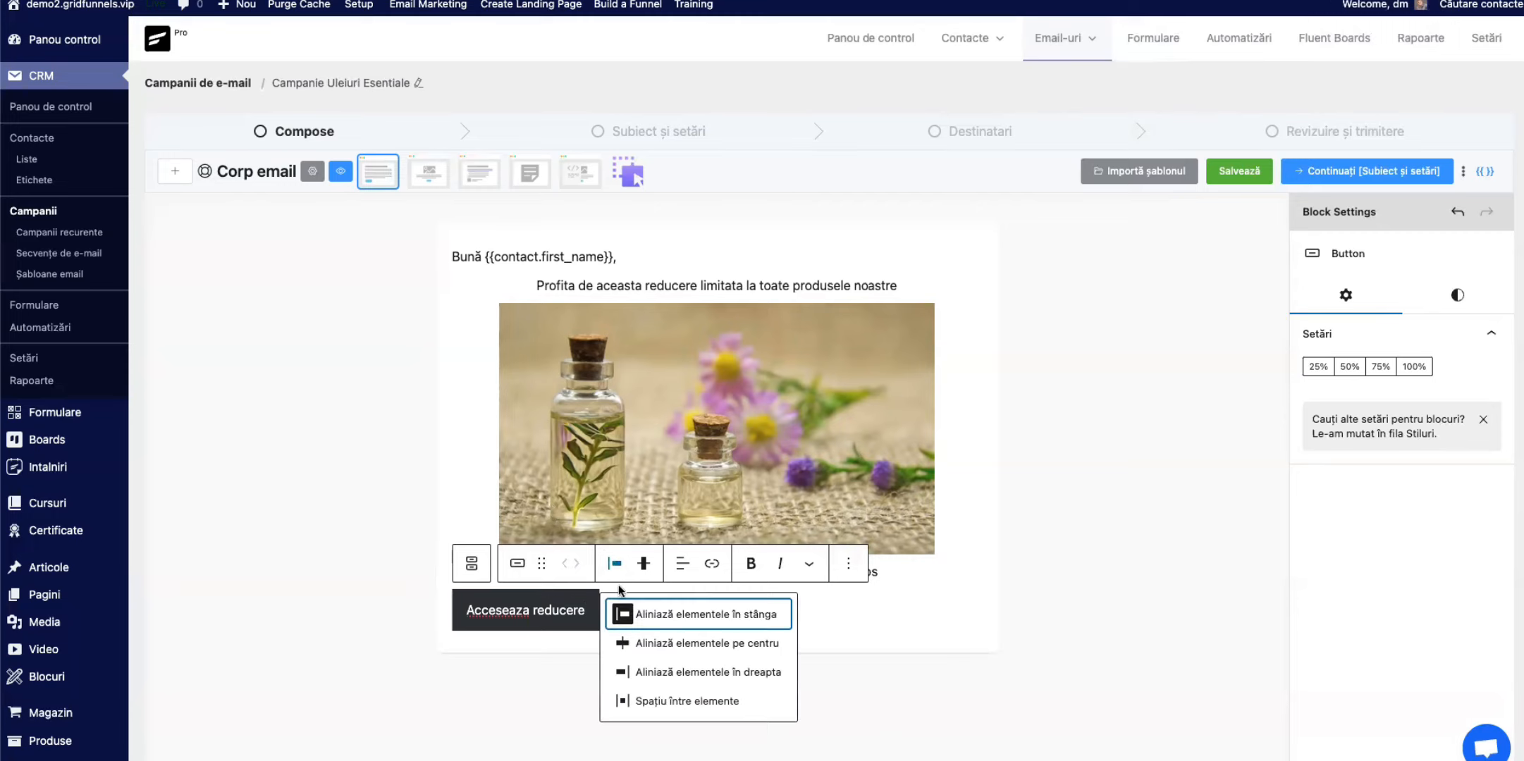
{"action": "left_click", "coordinate": [650, 643]}
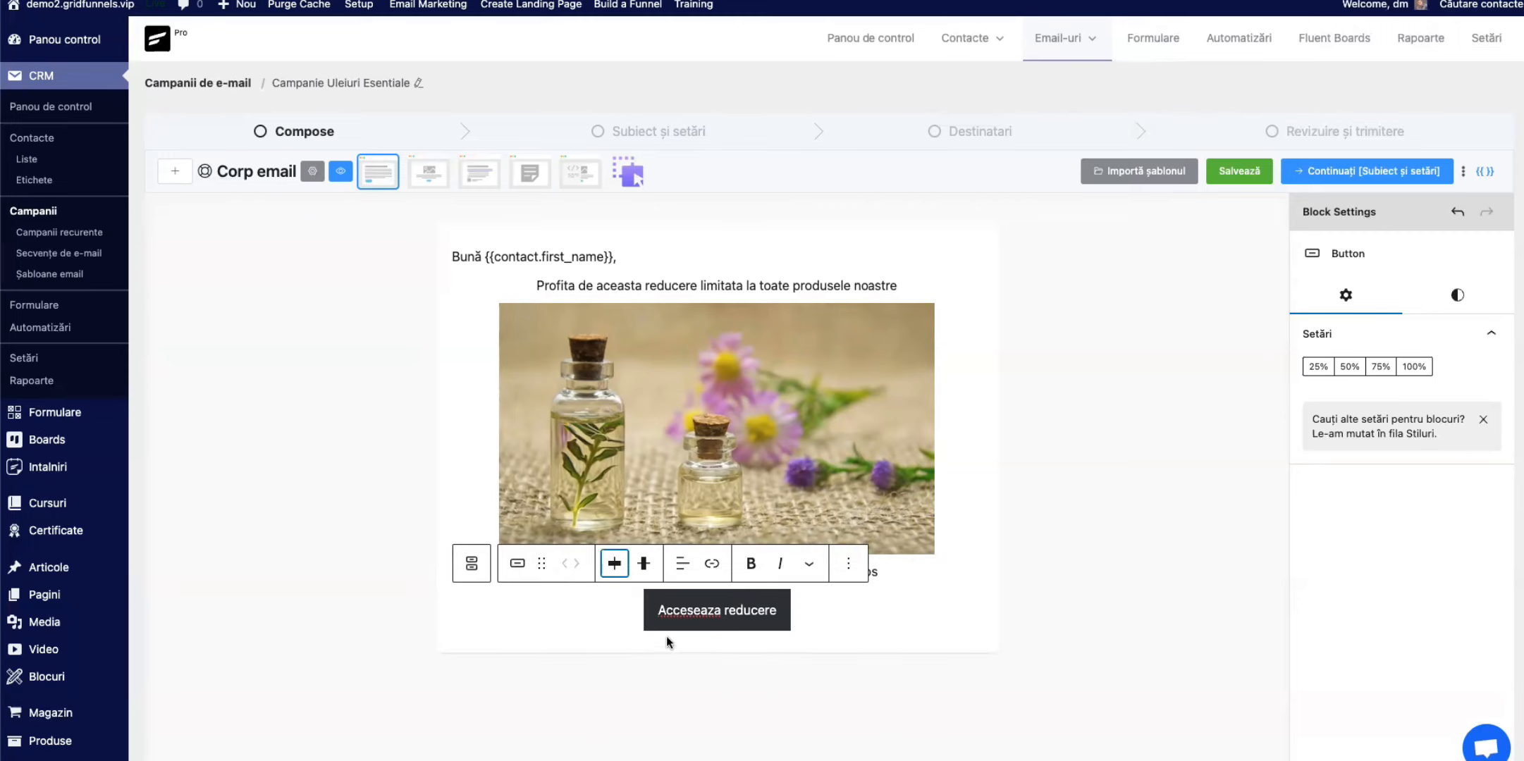
{"action": "left_click", "coordinate": [835, 617]}
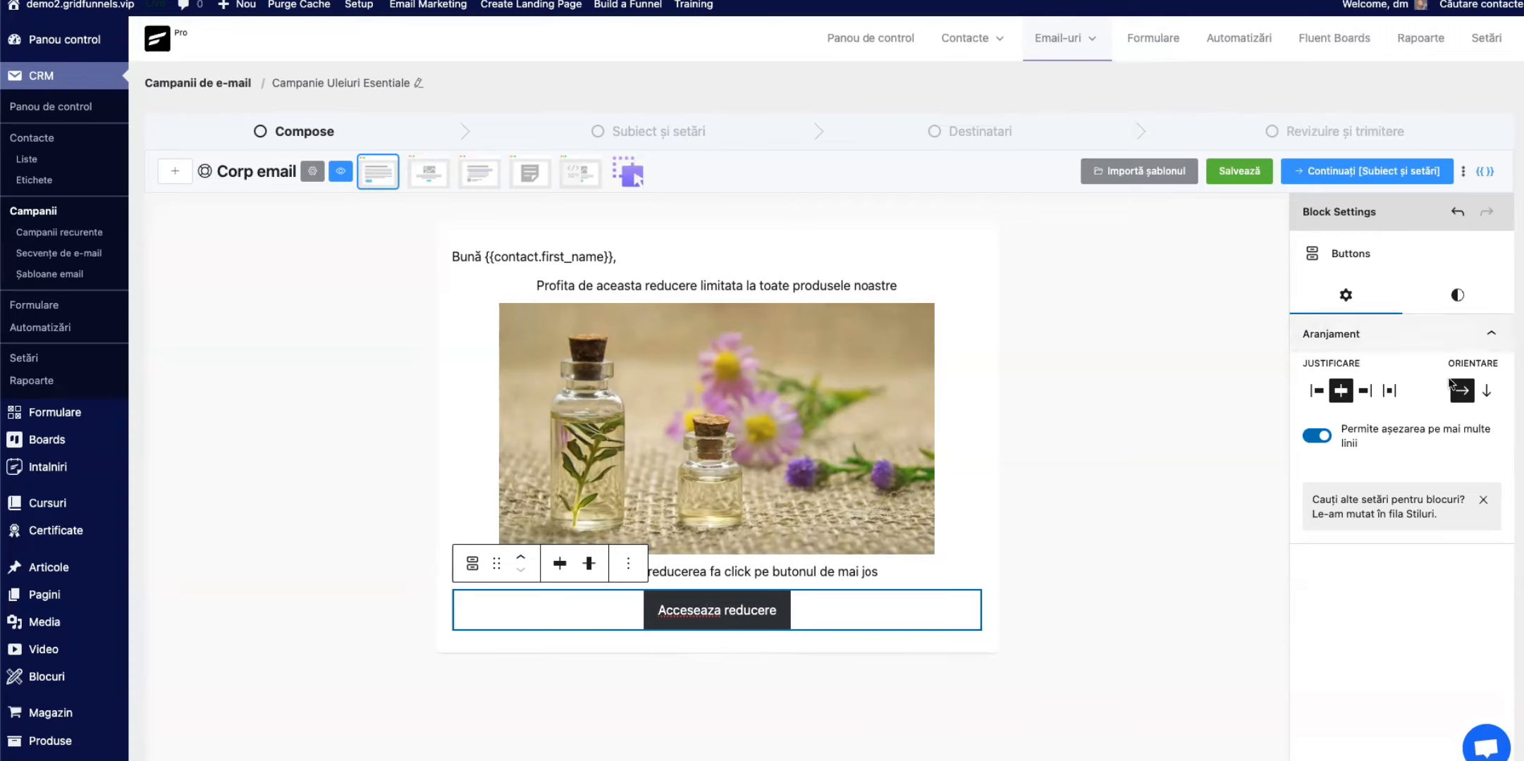
{"action": "left_click", "coordinate": [1363, 392]}
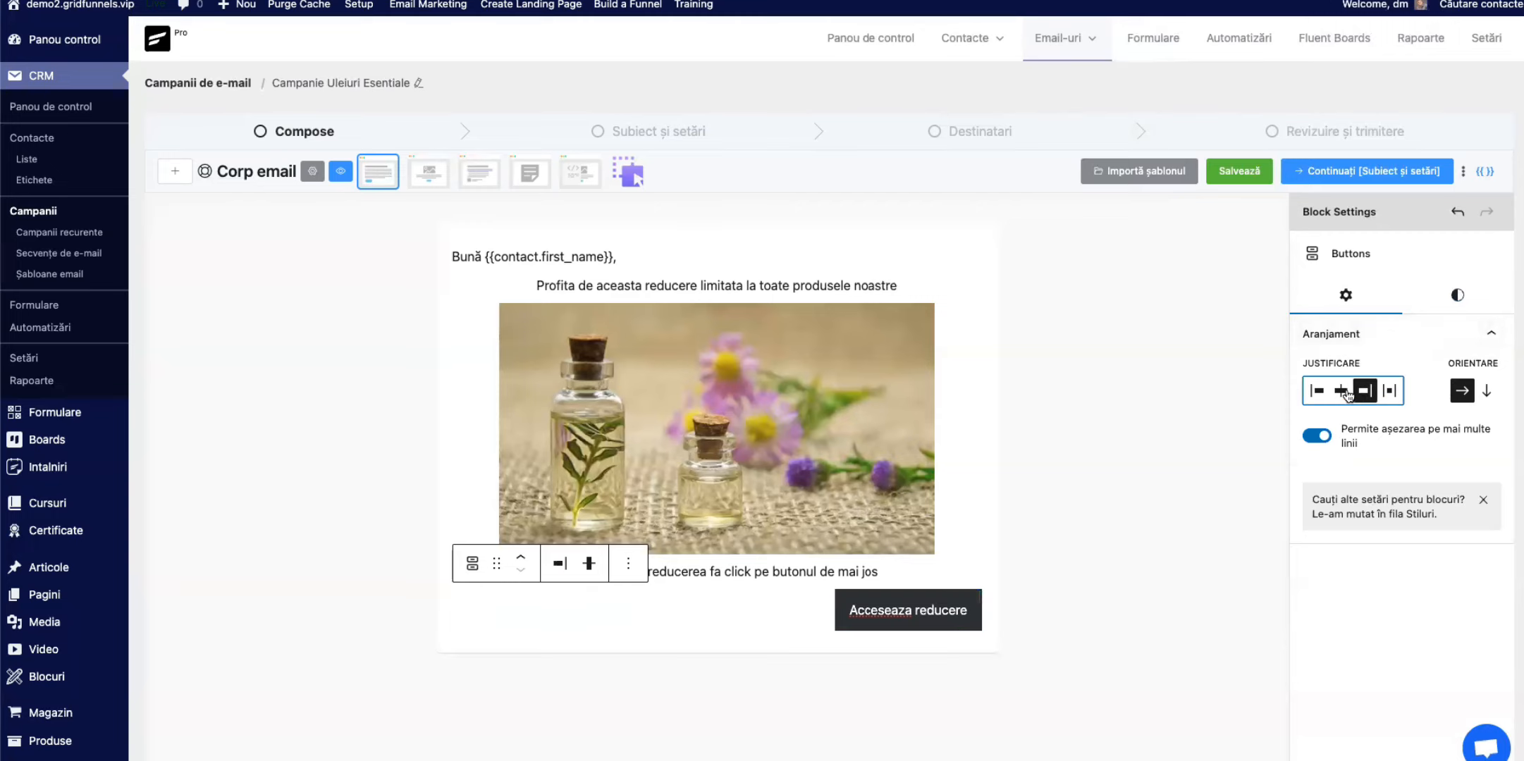
{"action": "left_click", "coordinate": [1345, 392]}
Step: Set the typography size of the Buttons block to M
{"action": "left_click", "coordinate": [1457, 296]}
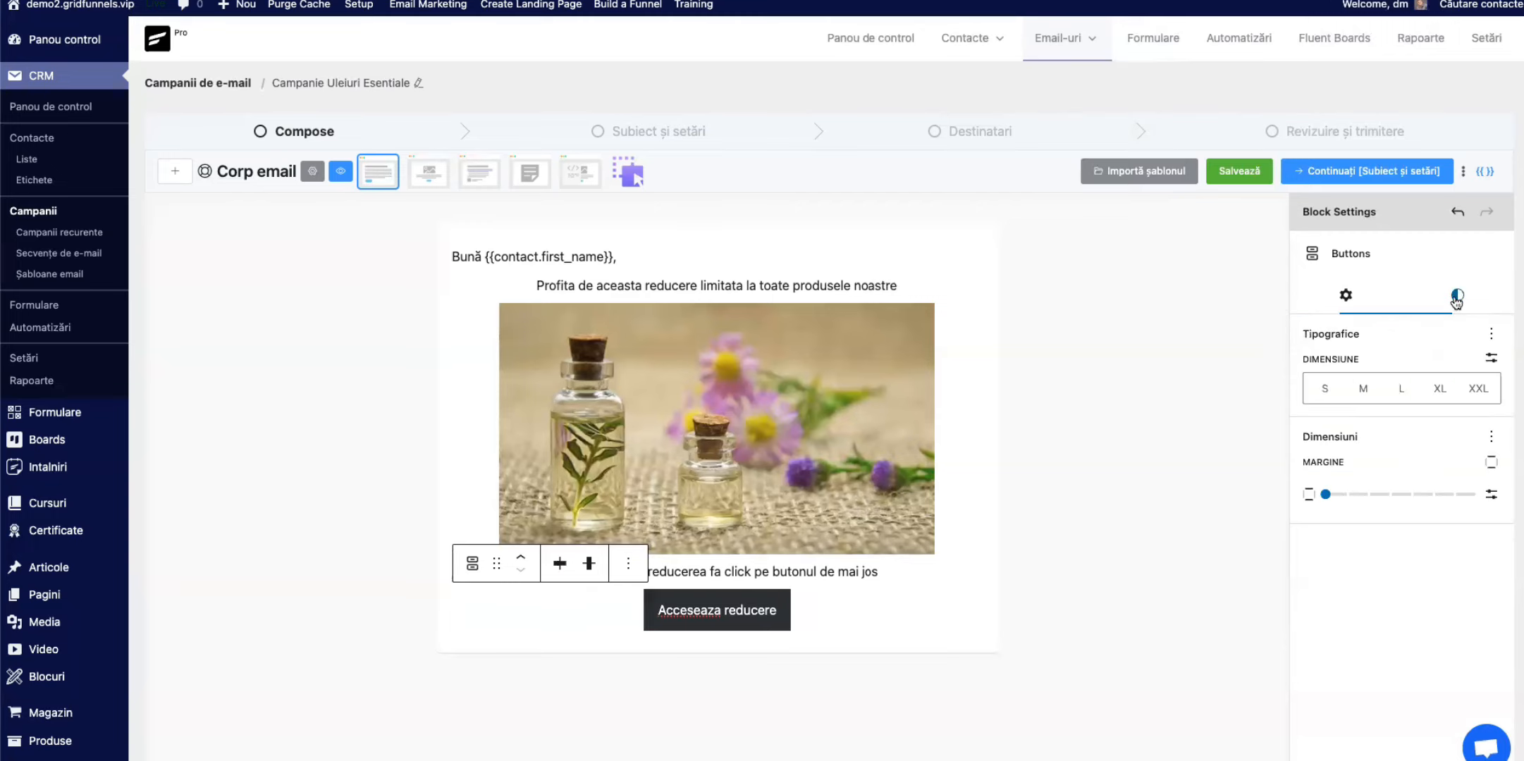
{"action": "left_click", "coordinate": [1400, 393]}
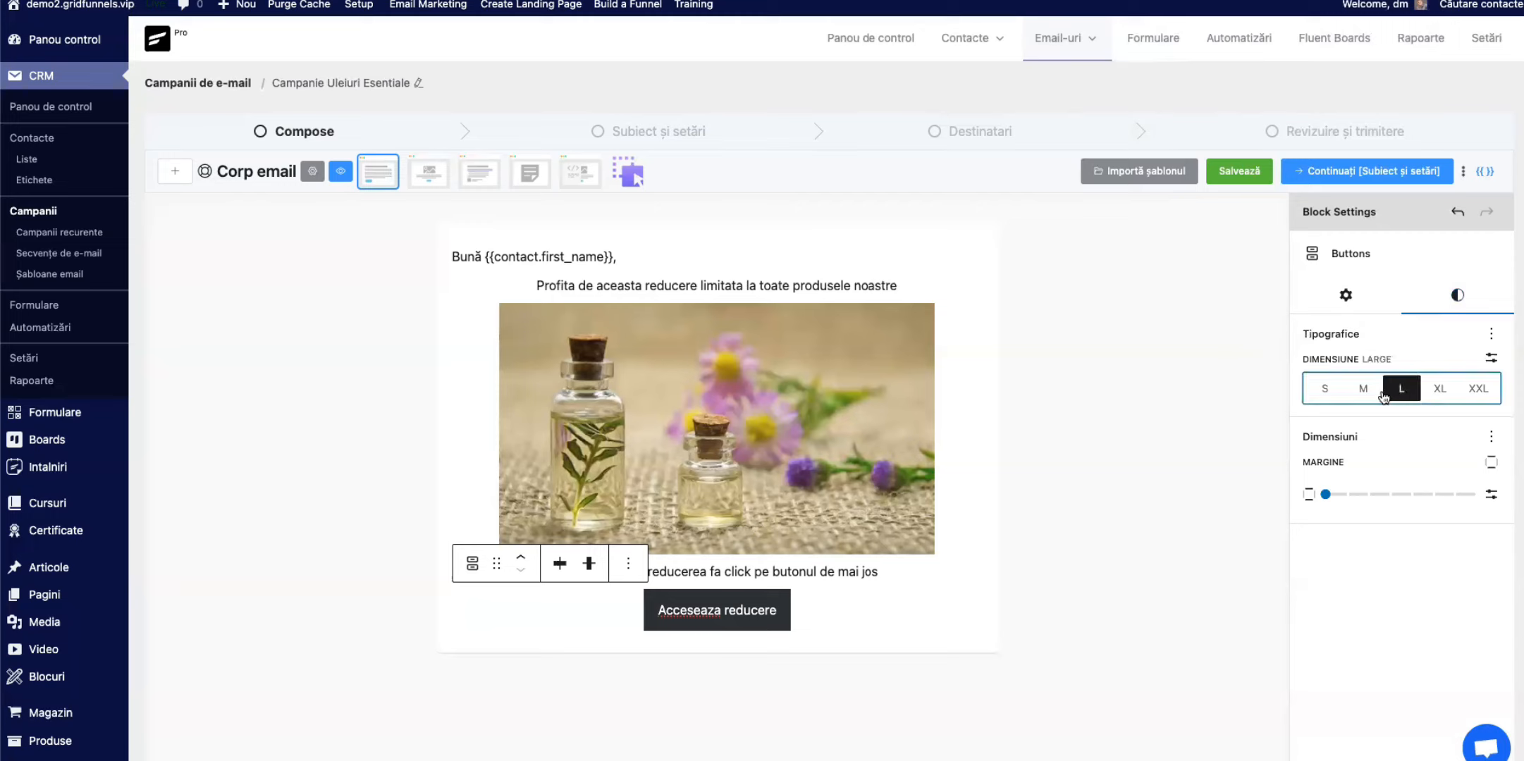
{"action": "left_click", "coordinate": [1363, 389]}
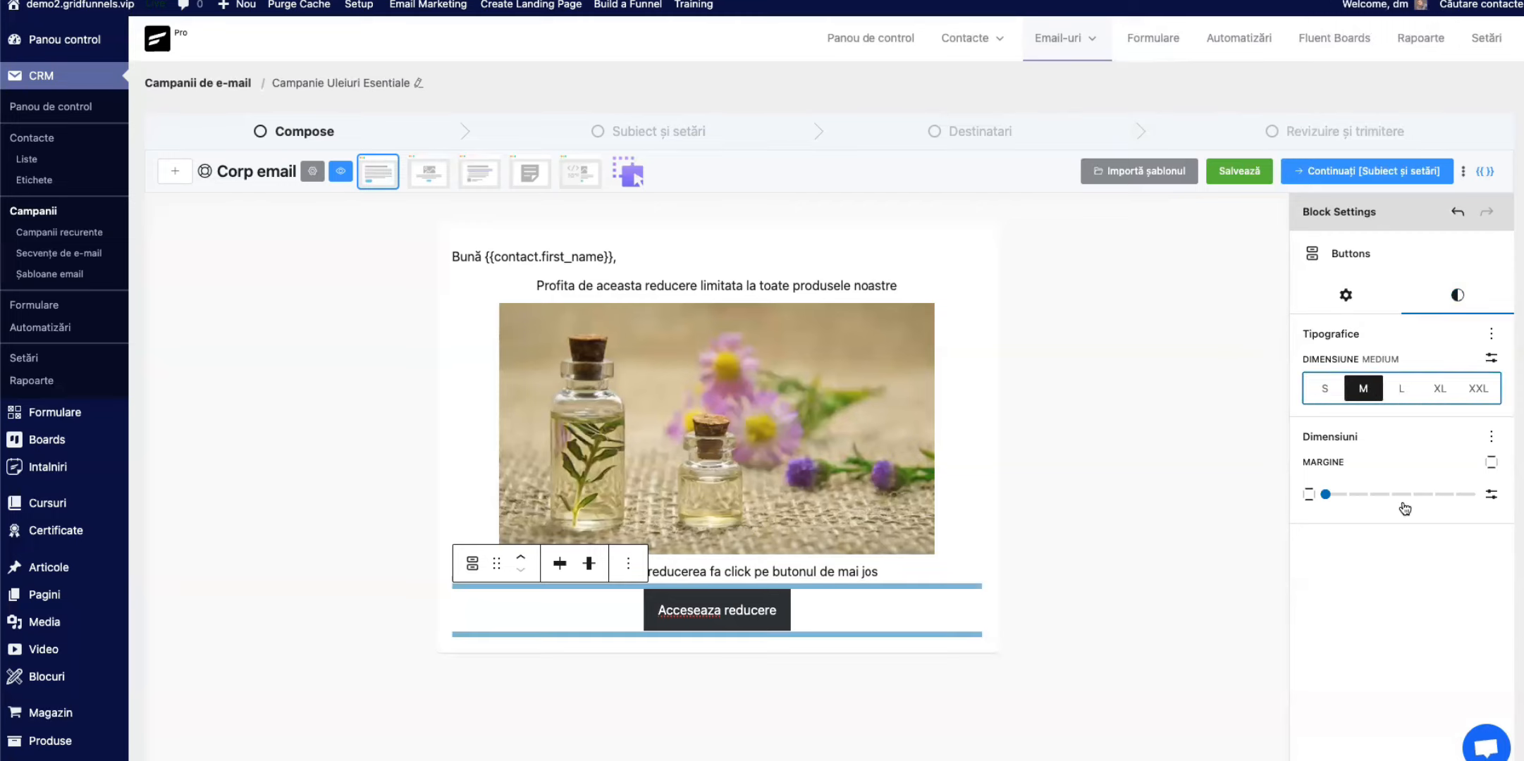
Step: Switch the "Acceseaza reducere" button to the Outline style with a pale pink background (Roz palid, #F78DA7)
{"action": "left_click", "coordinate": [750, 604]}
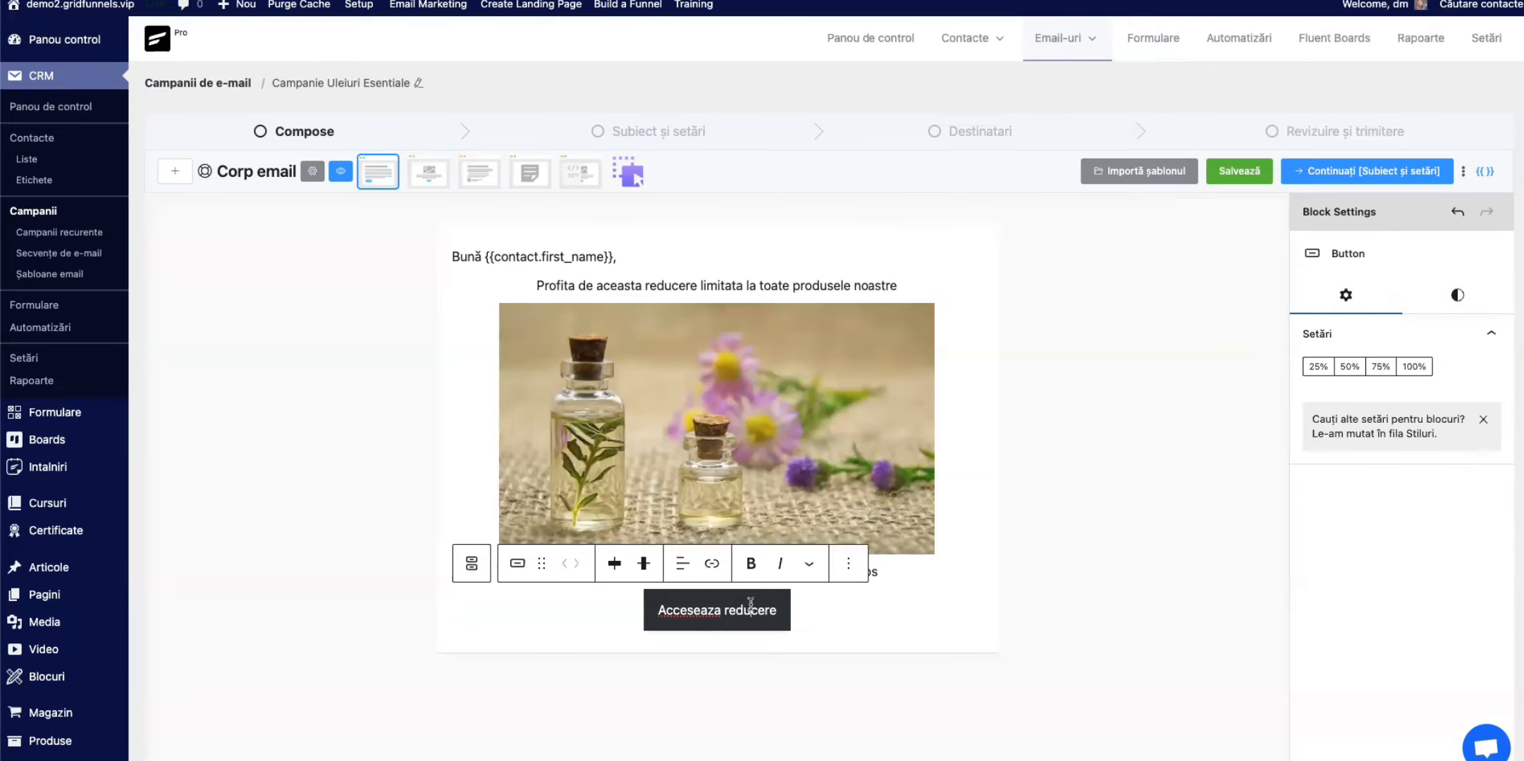
{"action": "left_click", "coordinate": [1450, 296]}
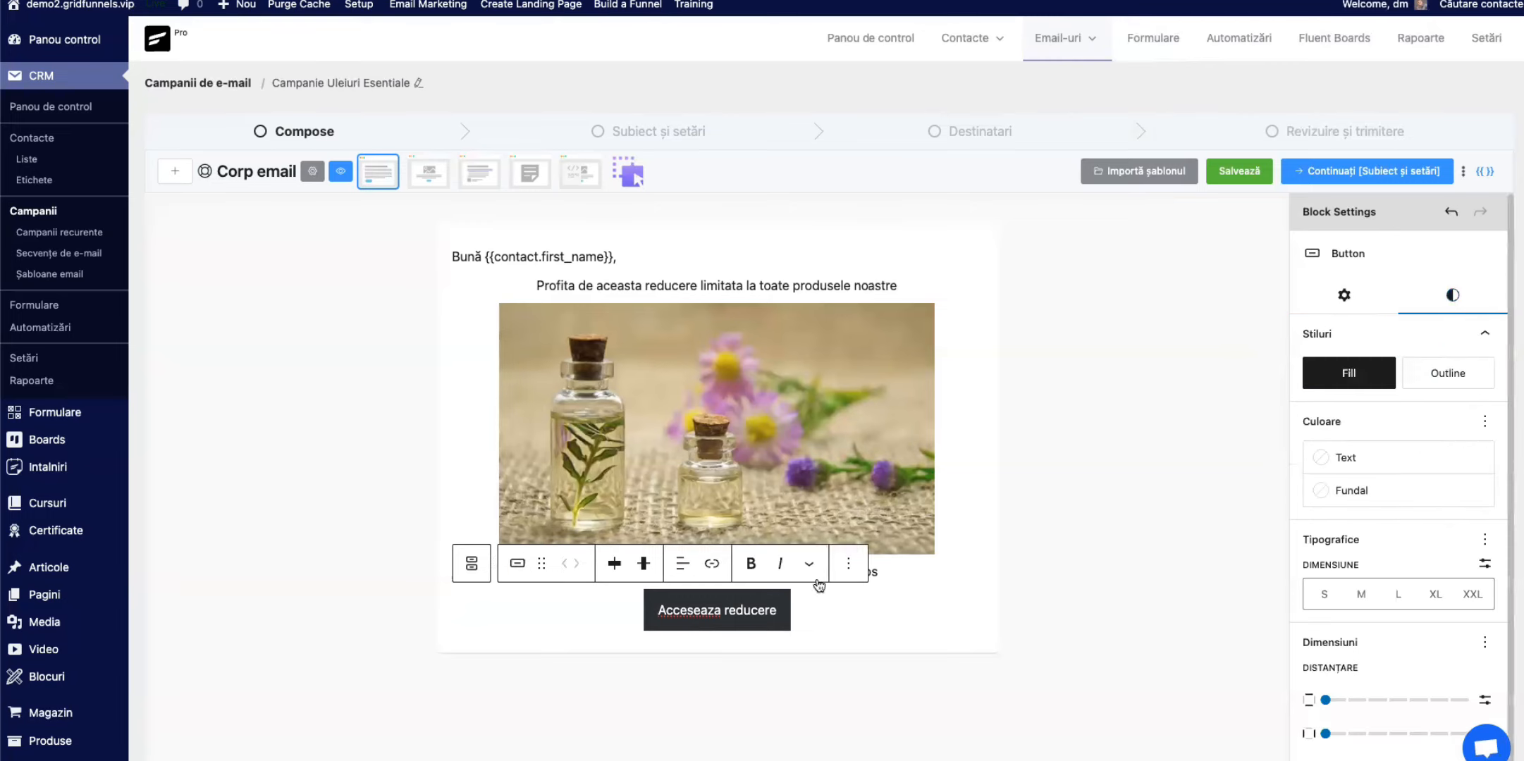
{"action": "left_click", "coordinate": [1464, 375]}
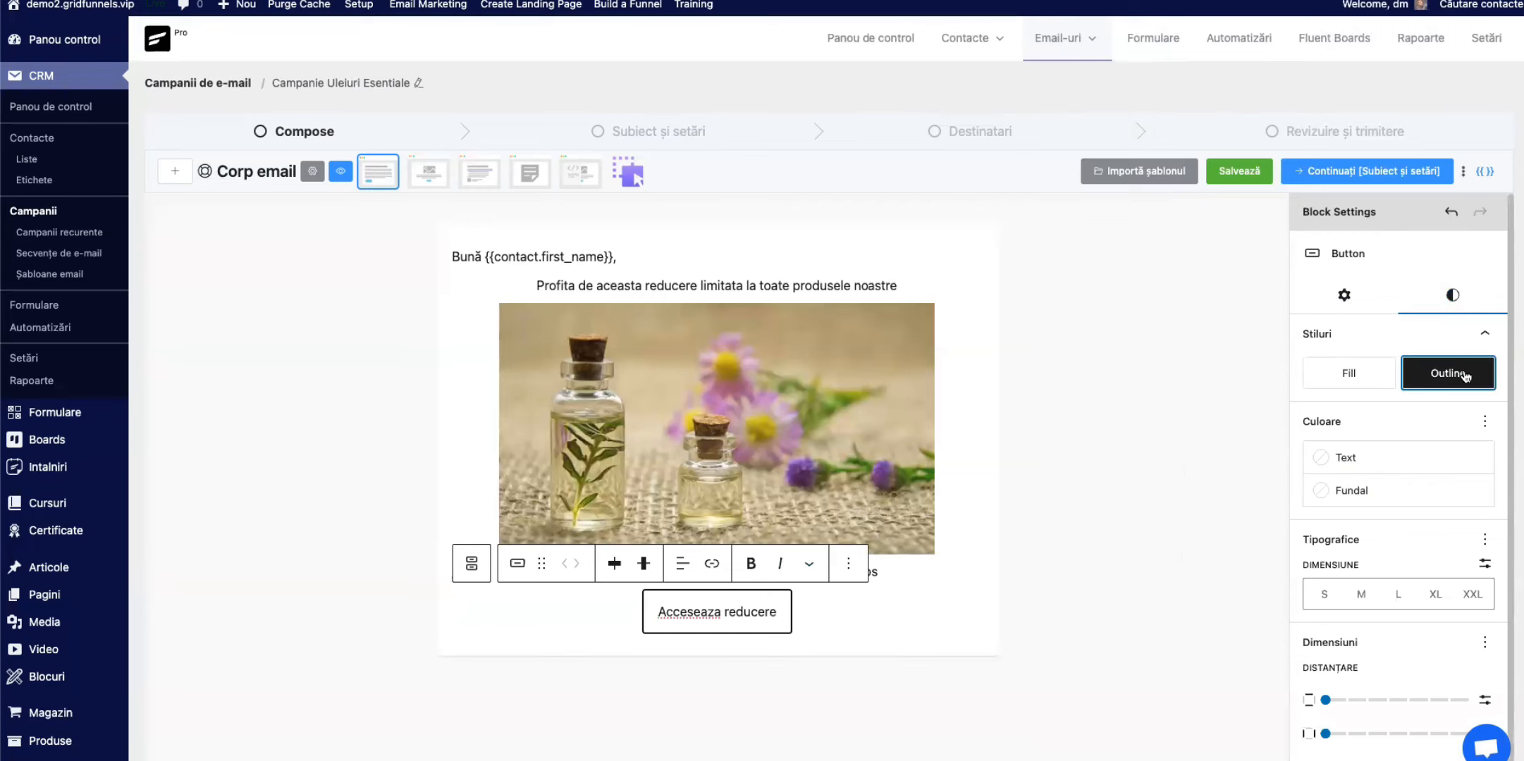
{"action": "left_click", "coordinate": [1349, 492]}
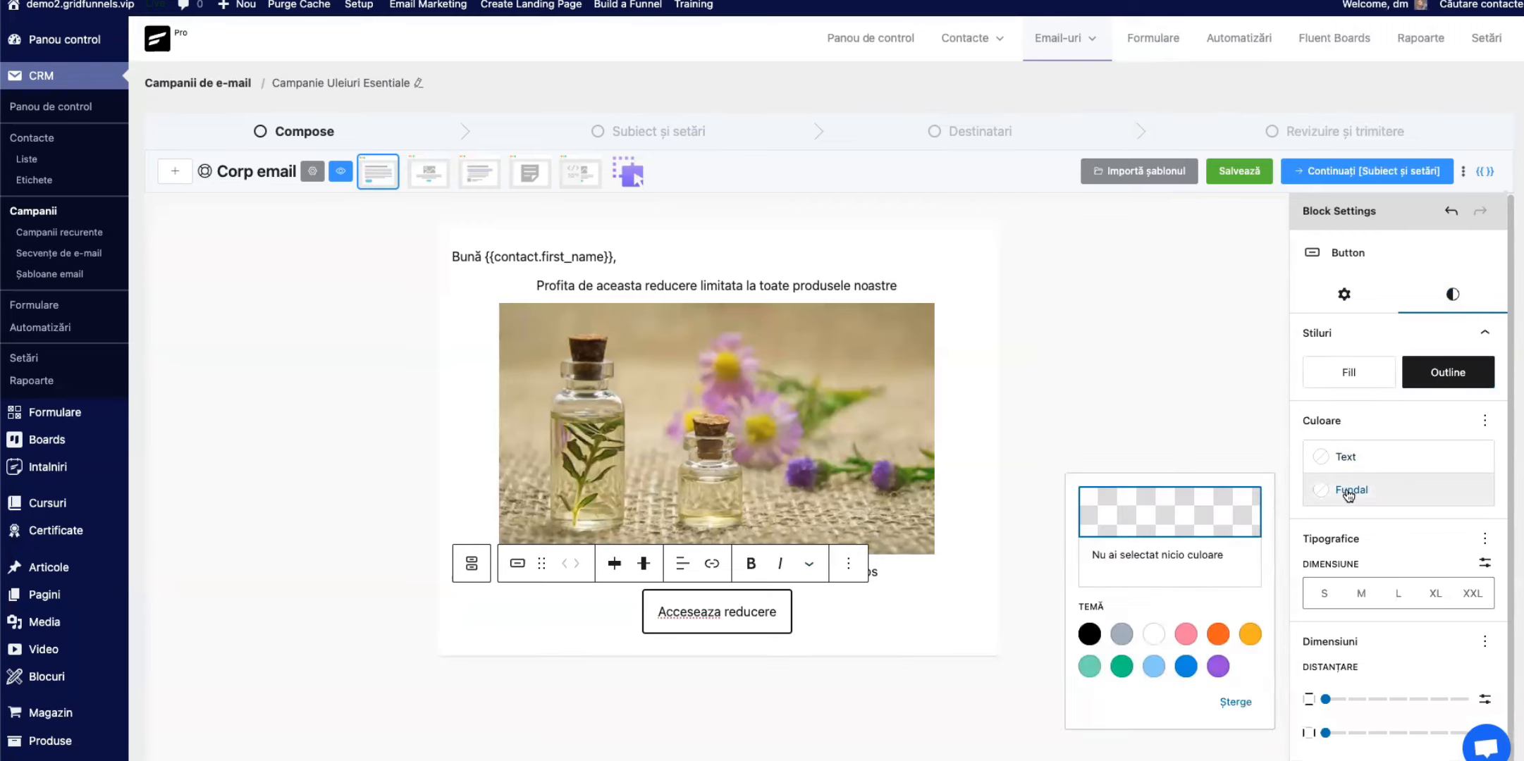
{"action": "left_click", "coordinate": [1186, 635]}
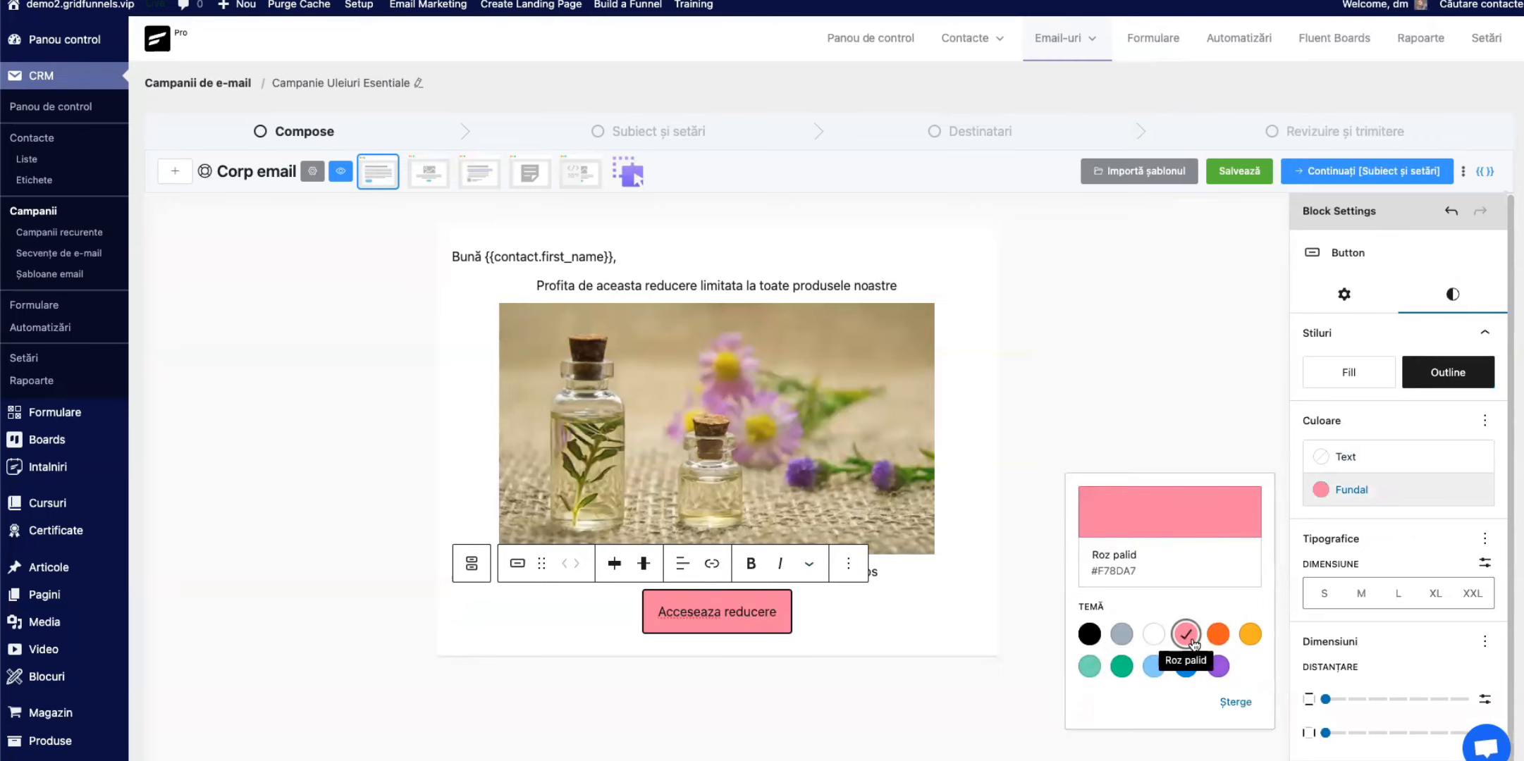
Step: Set the button's text colour to white (#FFFFFF) and its border radius to 18 px
{"action": "left_click", "coordinate": [1392, 537]}
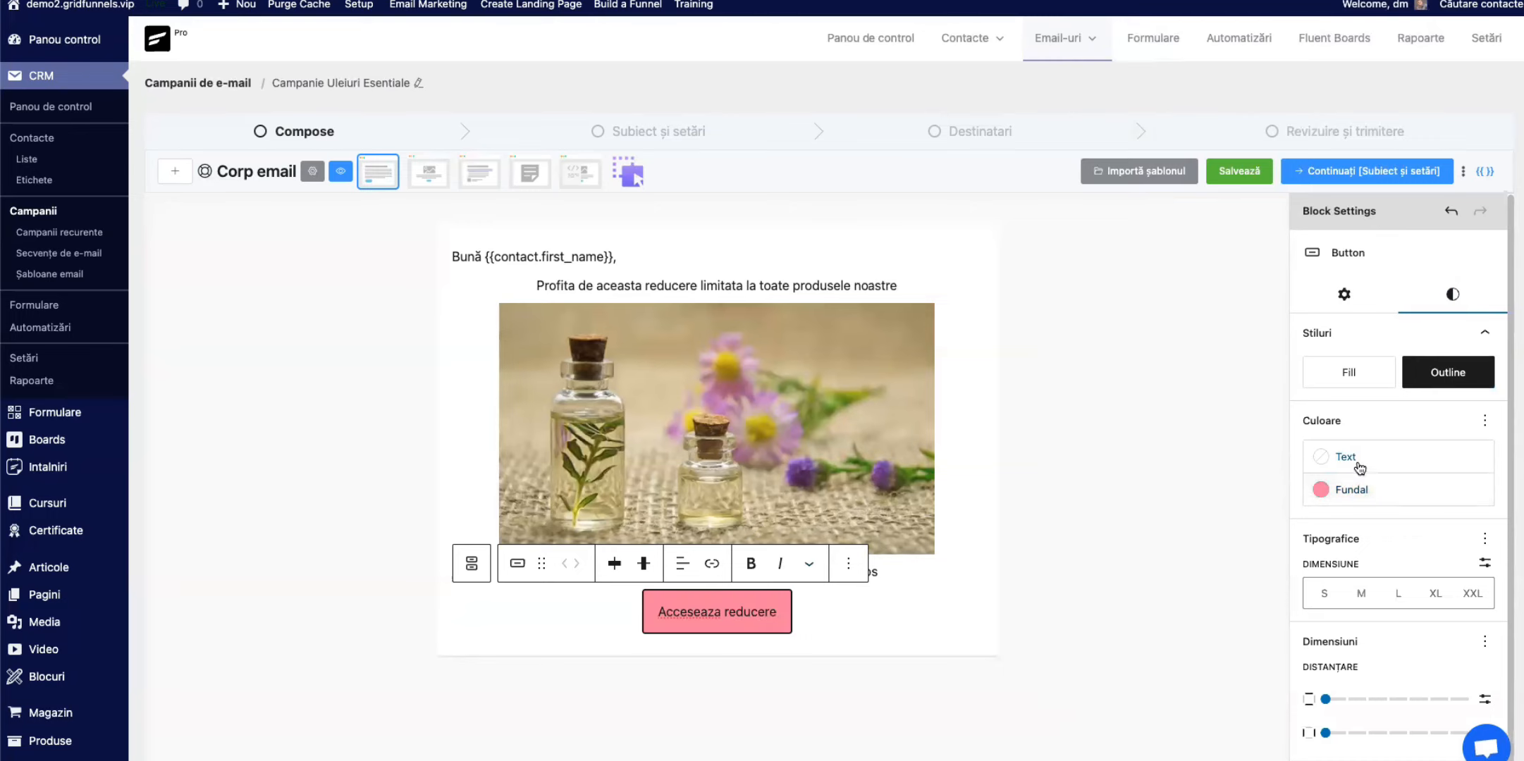
{"action": "left_click", "coordinate": [1357, 466]}
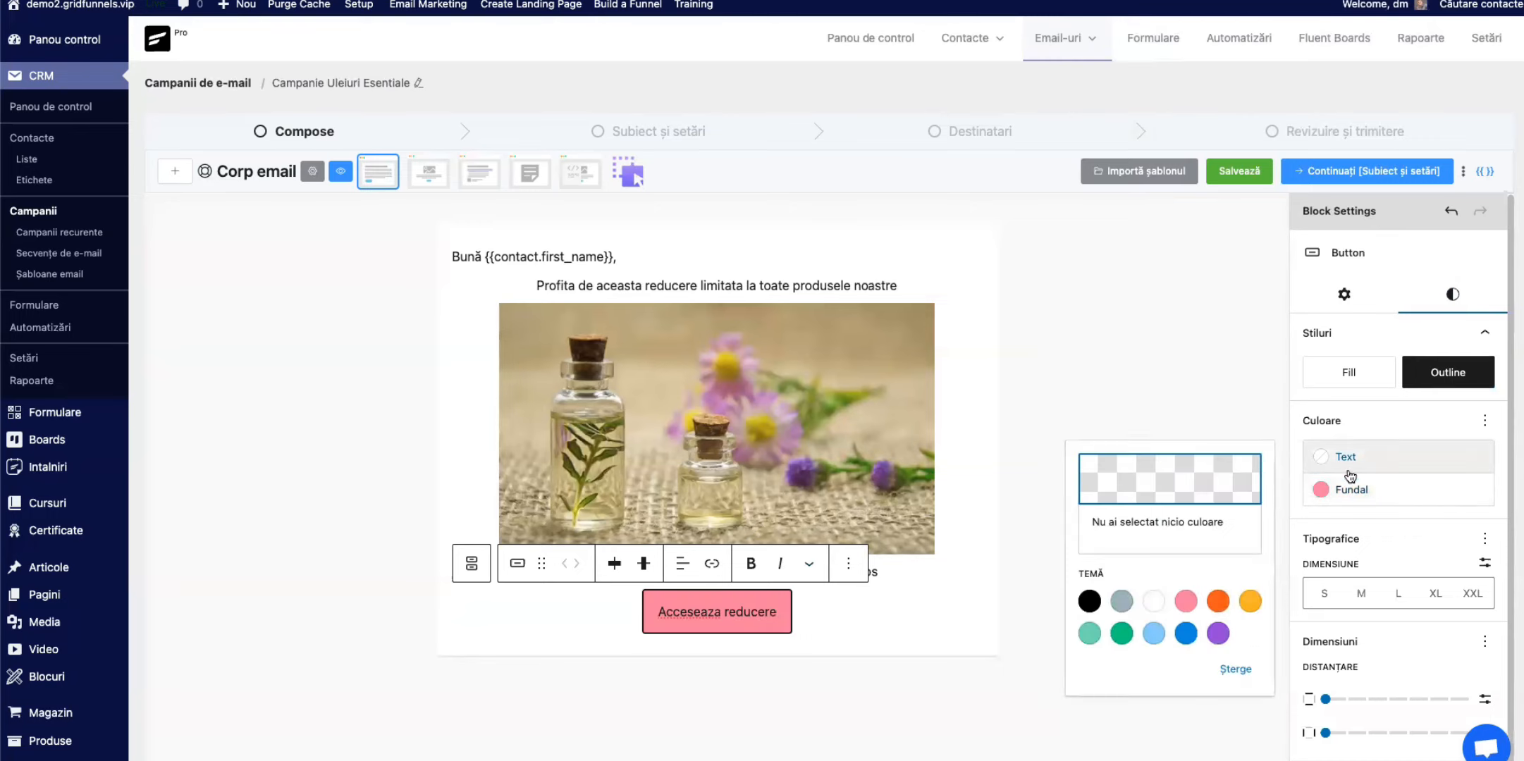
{"action": "left_click", "coordinate": [1153, 602]}
{"action": "scroll", "coordinate": [1381, 546], "scroll_direction": "down", "scroll_amount": 2}
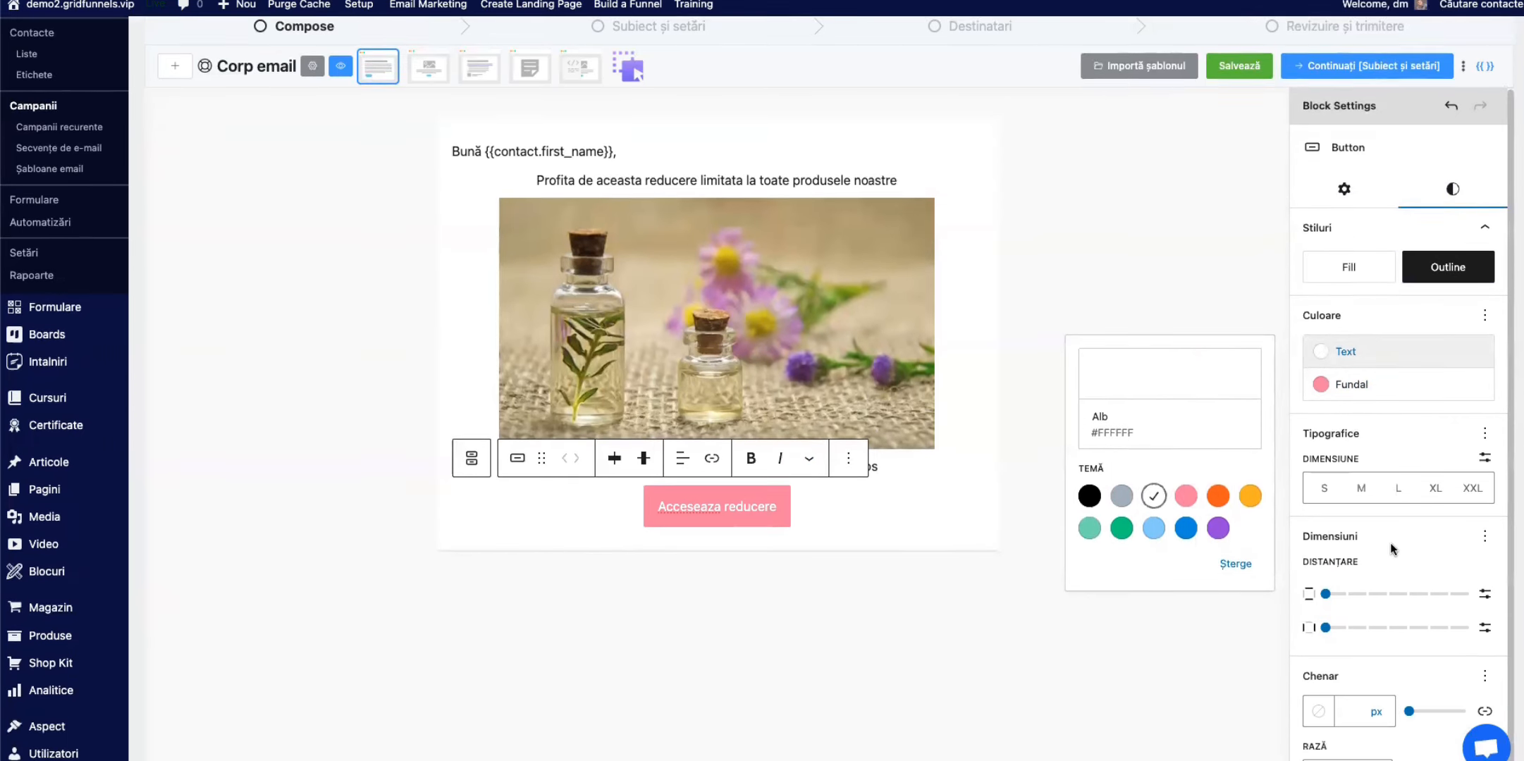
{"action": "left_click", "coordinate": [1332, 740]}
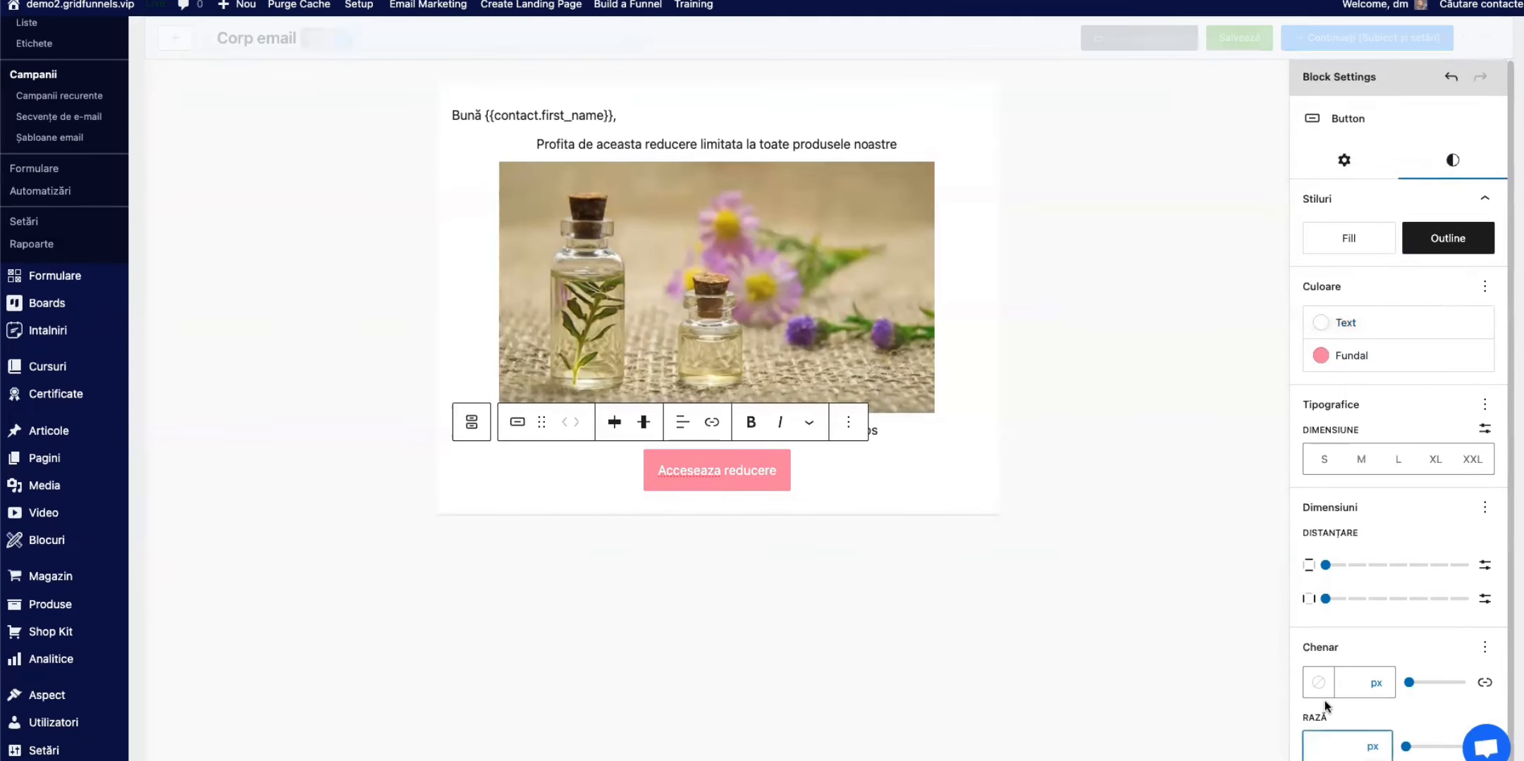
{"action": "type", "text": "18"}
{"action": "scroll", "coordinate": [1196, 321], "scroll_direction": "up", "scroll_amount": 2}
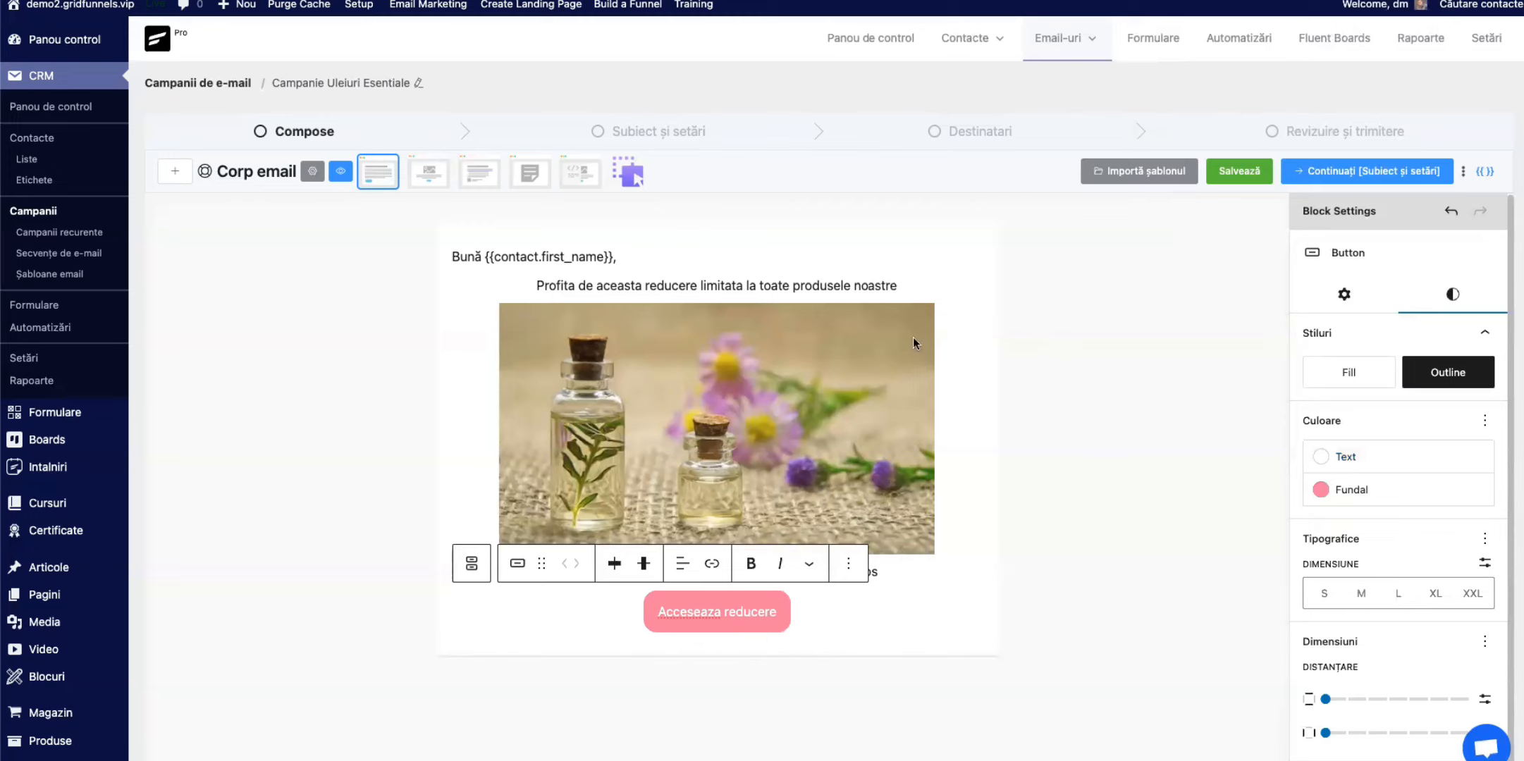
Step: Insert an empty paragraph both above and below the discount text to space it out
{"action": "left_click", "coordinate": [920, 283]}
{"action": "key", "text": "Return"}
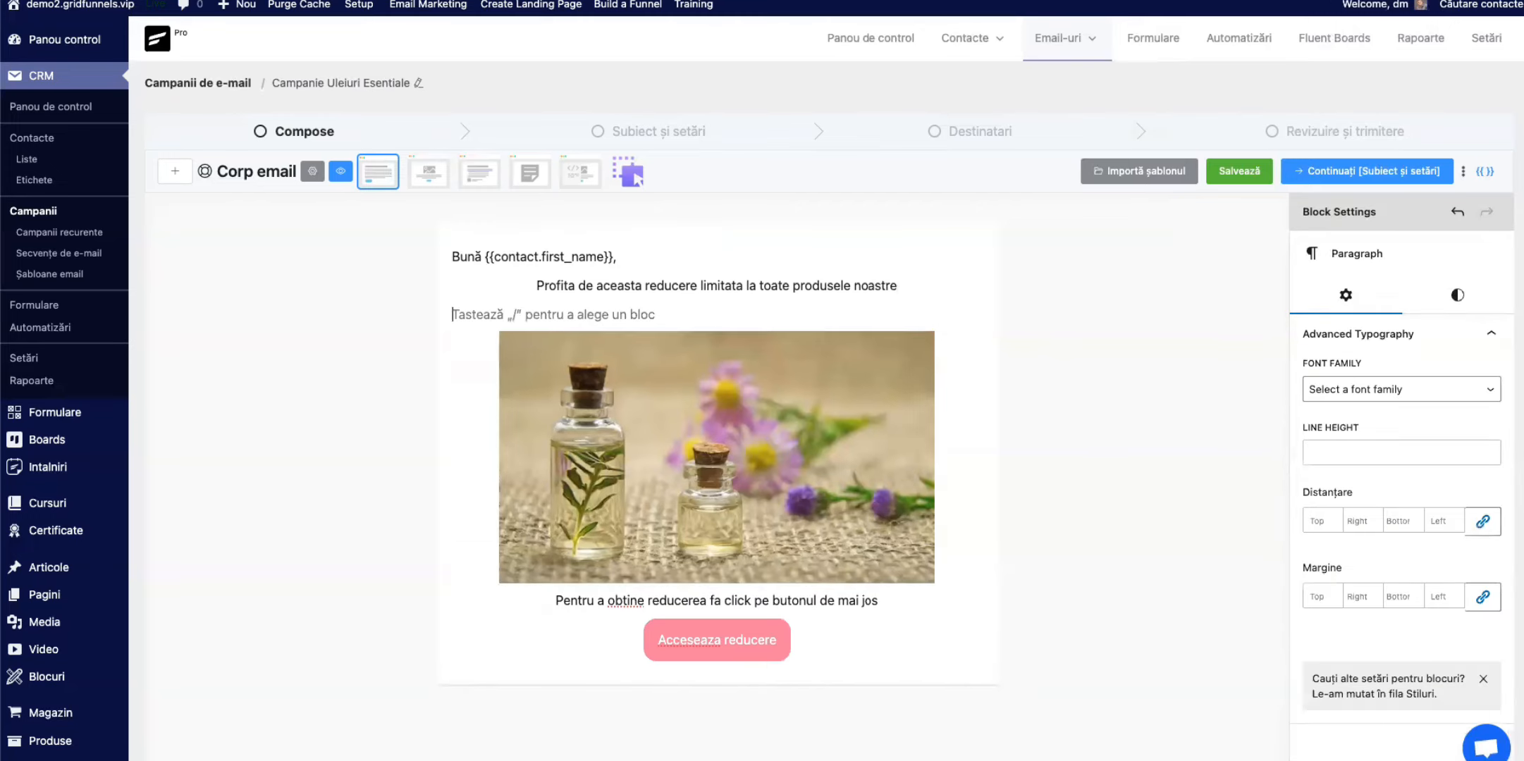
{"action": "key", "text": "Return"}
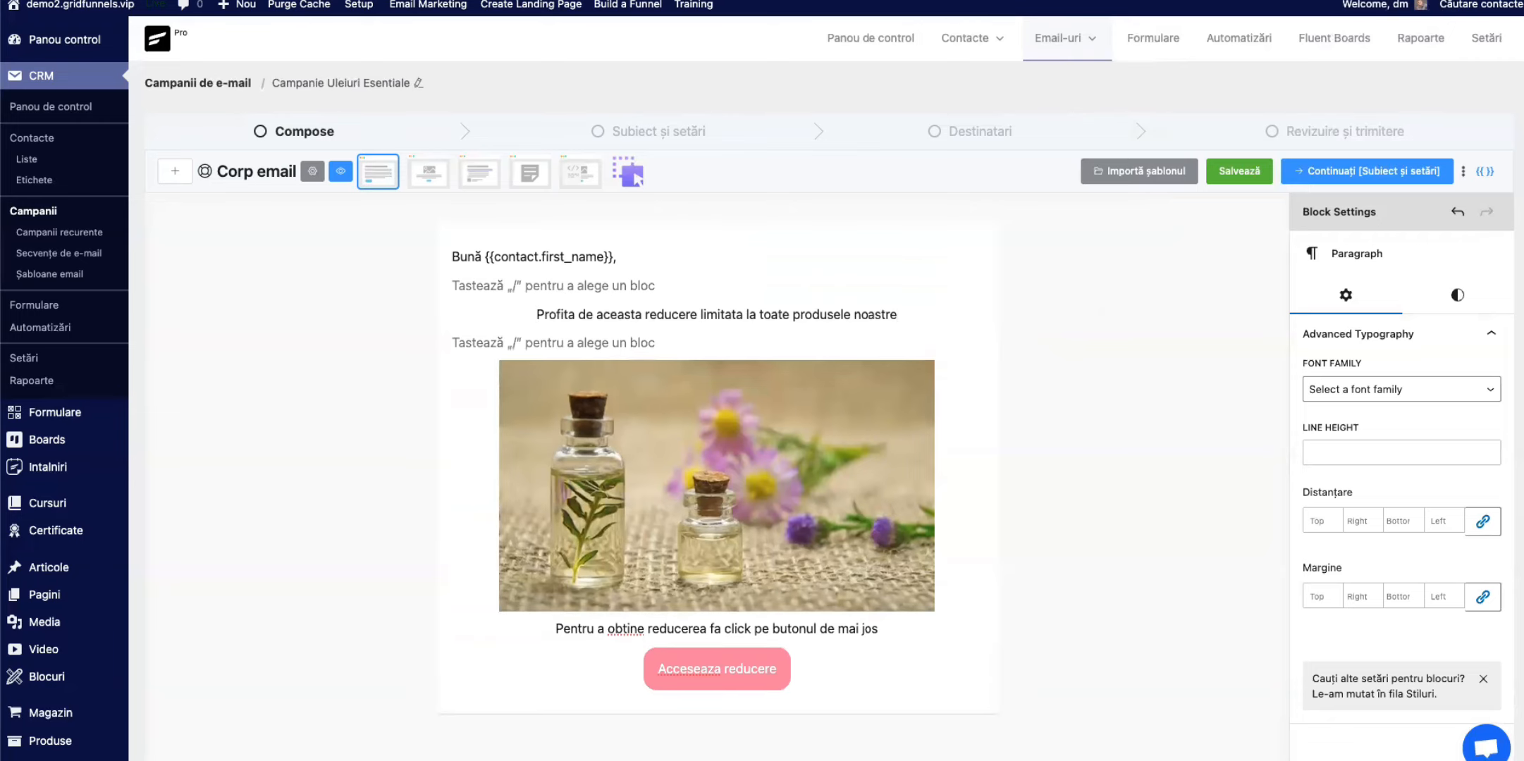
{"action": "key", "text": "Down"}
{"action": "key", "text": "Down"}
{"action": "key", "text": "Down"}
{"action": "scroll", "coordinate": [717, 395], "scroll_direction": "down", "scroll_amount": 4}
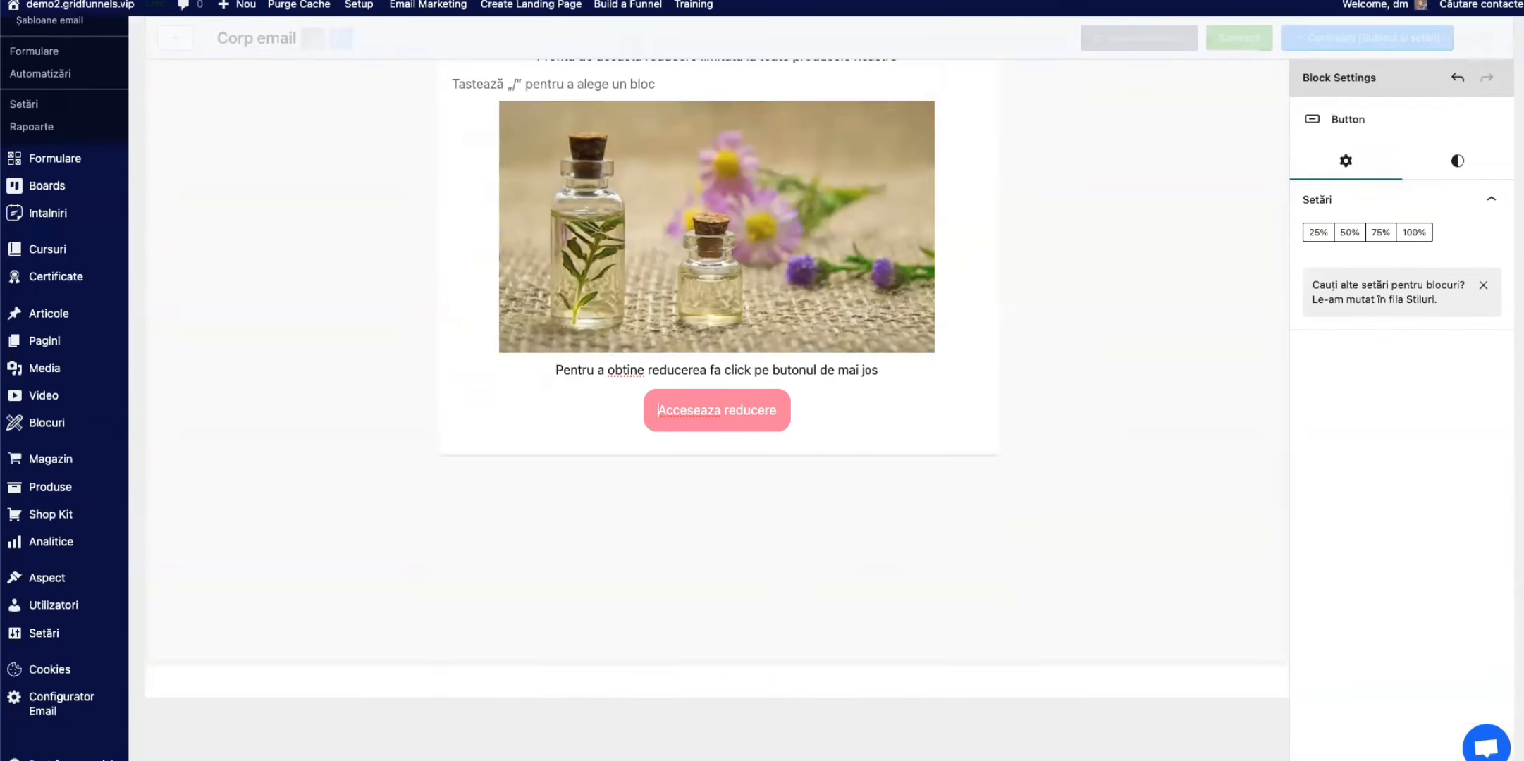
{"action": "left_click", "coordinate": [901, 366]}
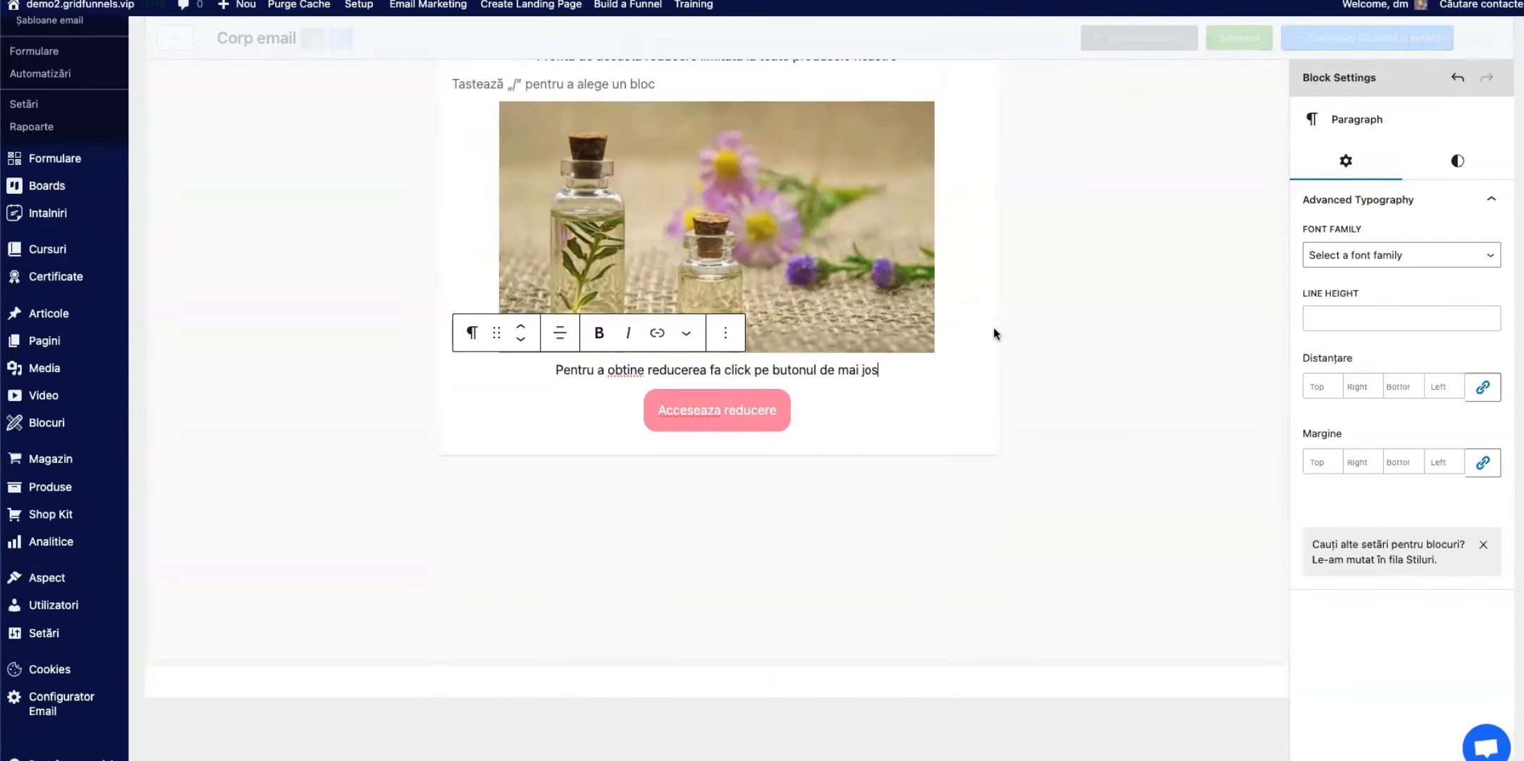
{"action": "scroll", "coordinate": [1057, 337], "scroll_direction": "up", "scroll_amount": 4}
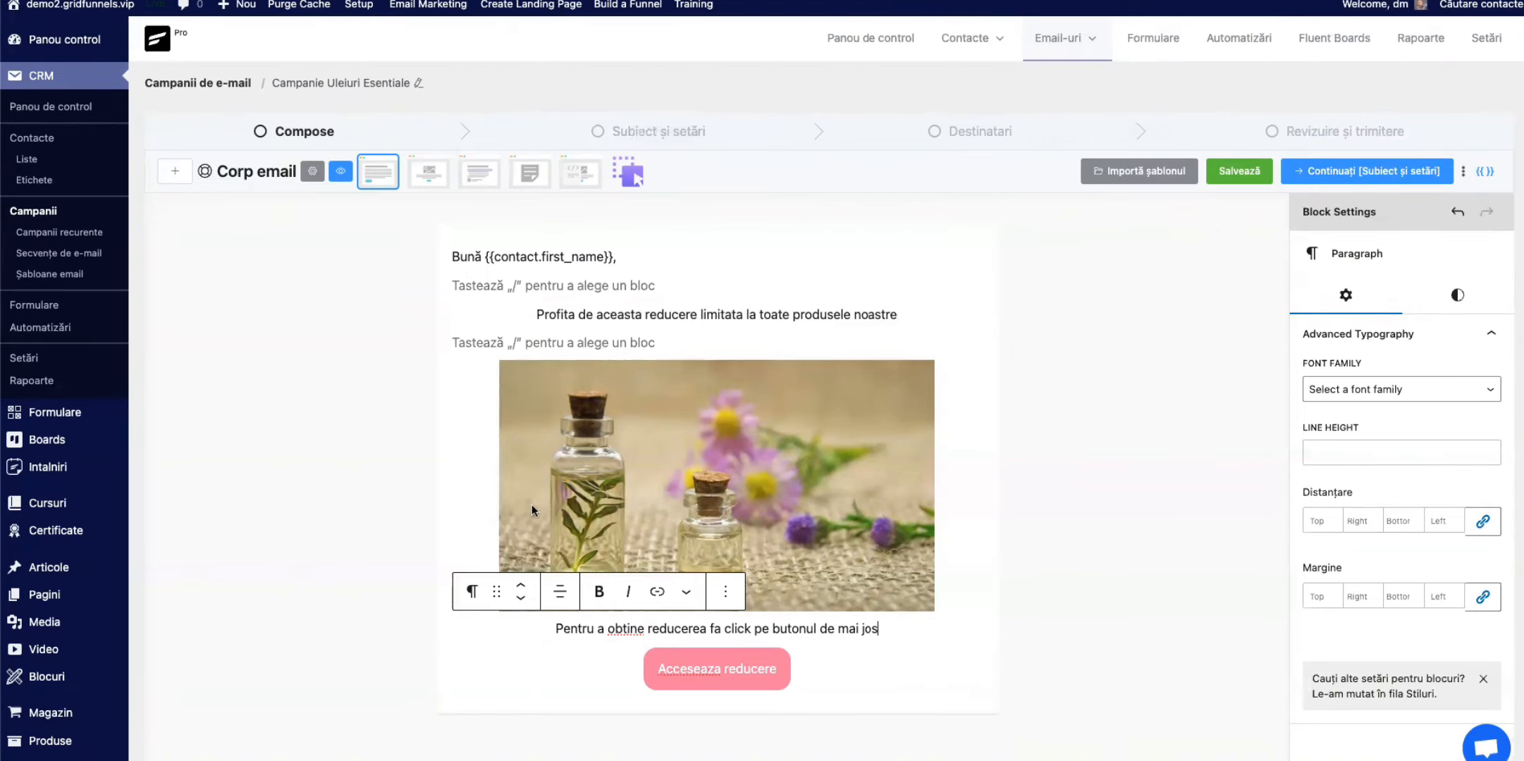
Step: Save the email body and store it as a reusable template named "Sablon uleiuri esentiale"
{"action": "left_click", "coordinate": [1247, 177]}
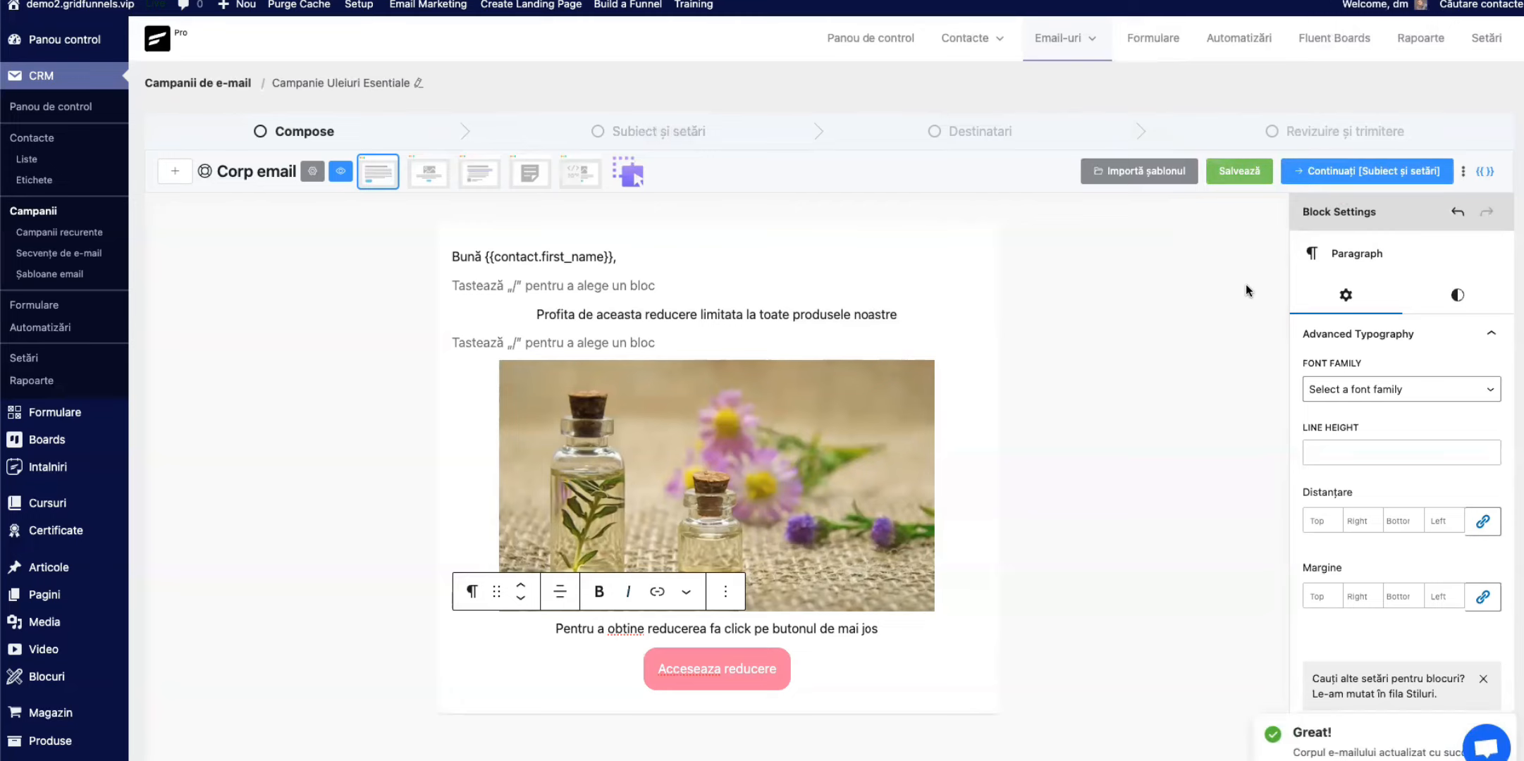
{"action": "left_click", "coordinate": [1464, 175]}
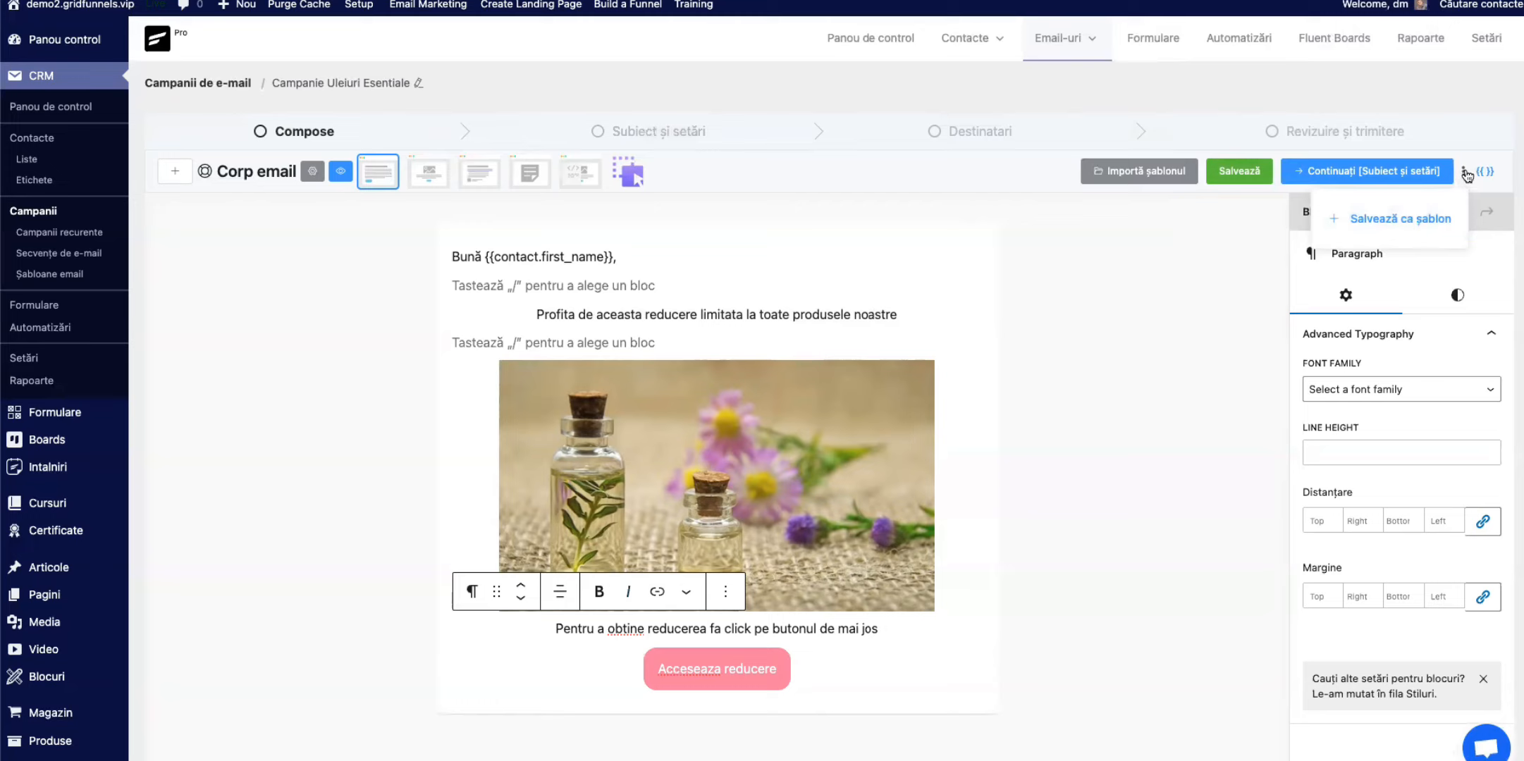
{"action": "left_click", "coordinate": [1412, 219]}
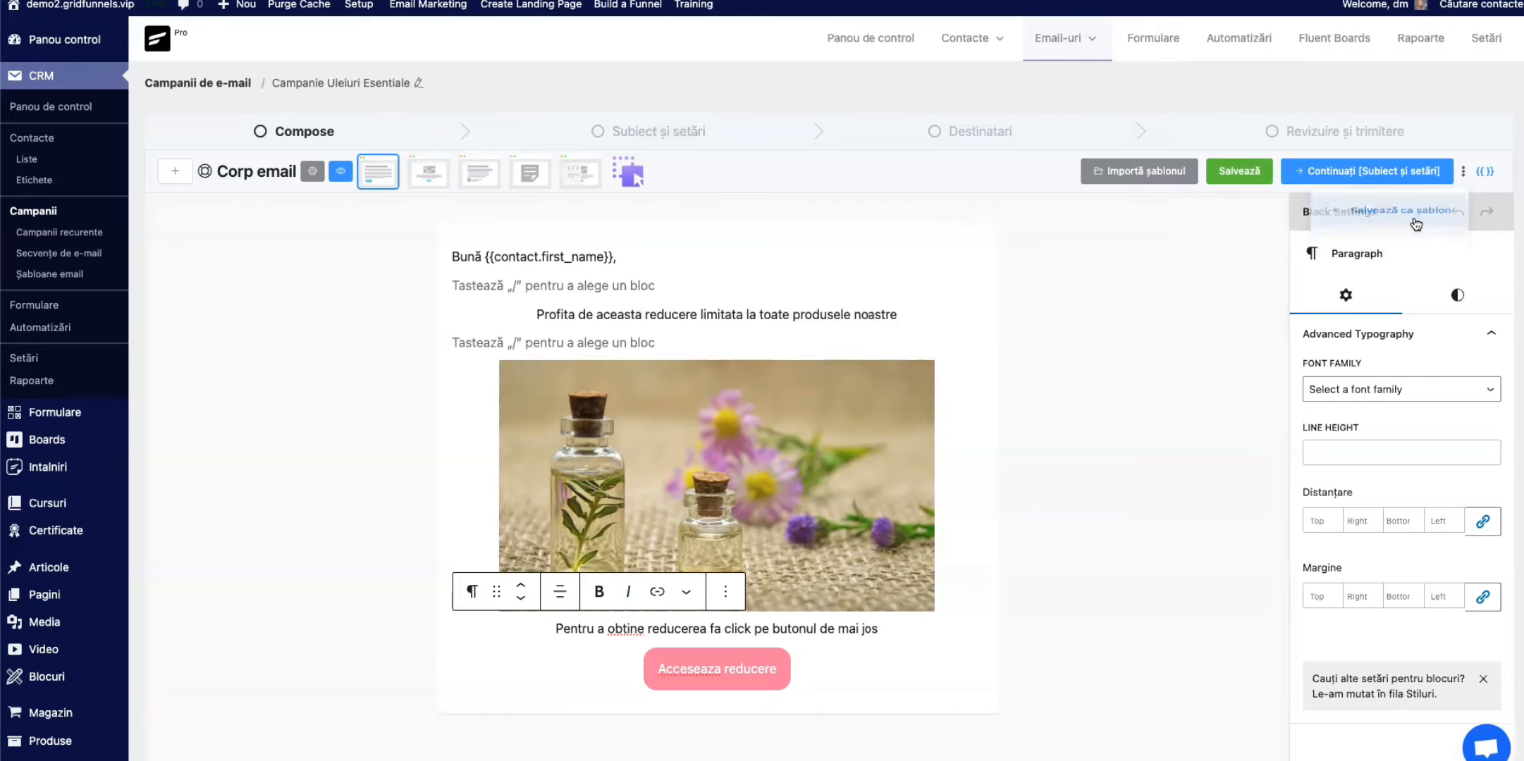
{"action": "left_click", "coordinate": [1156, 254]}
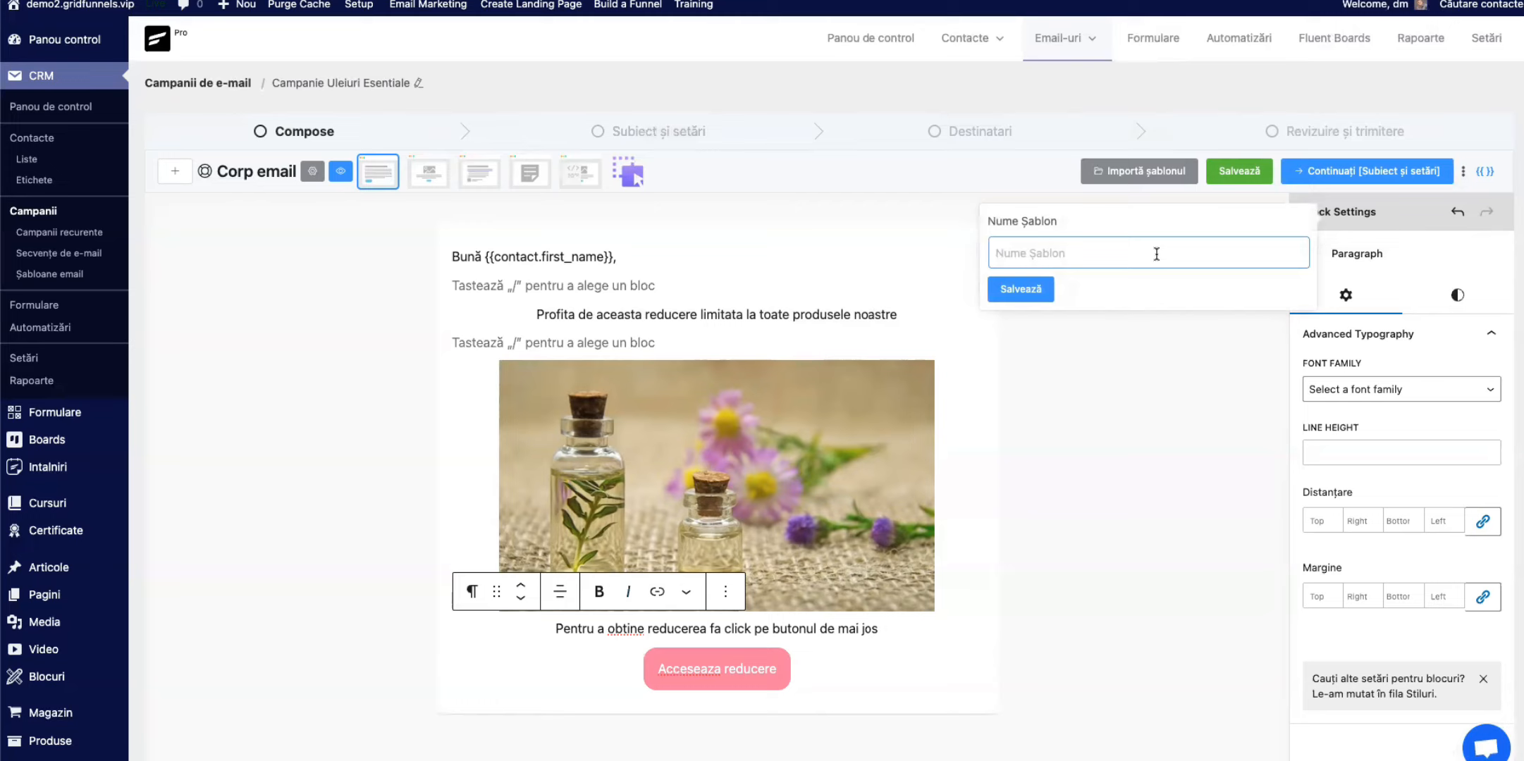
{"action": "type", "text": "Sablon uleiuri esentiale"}
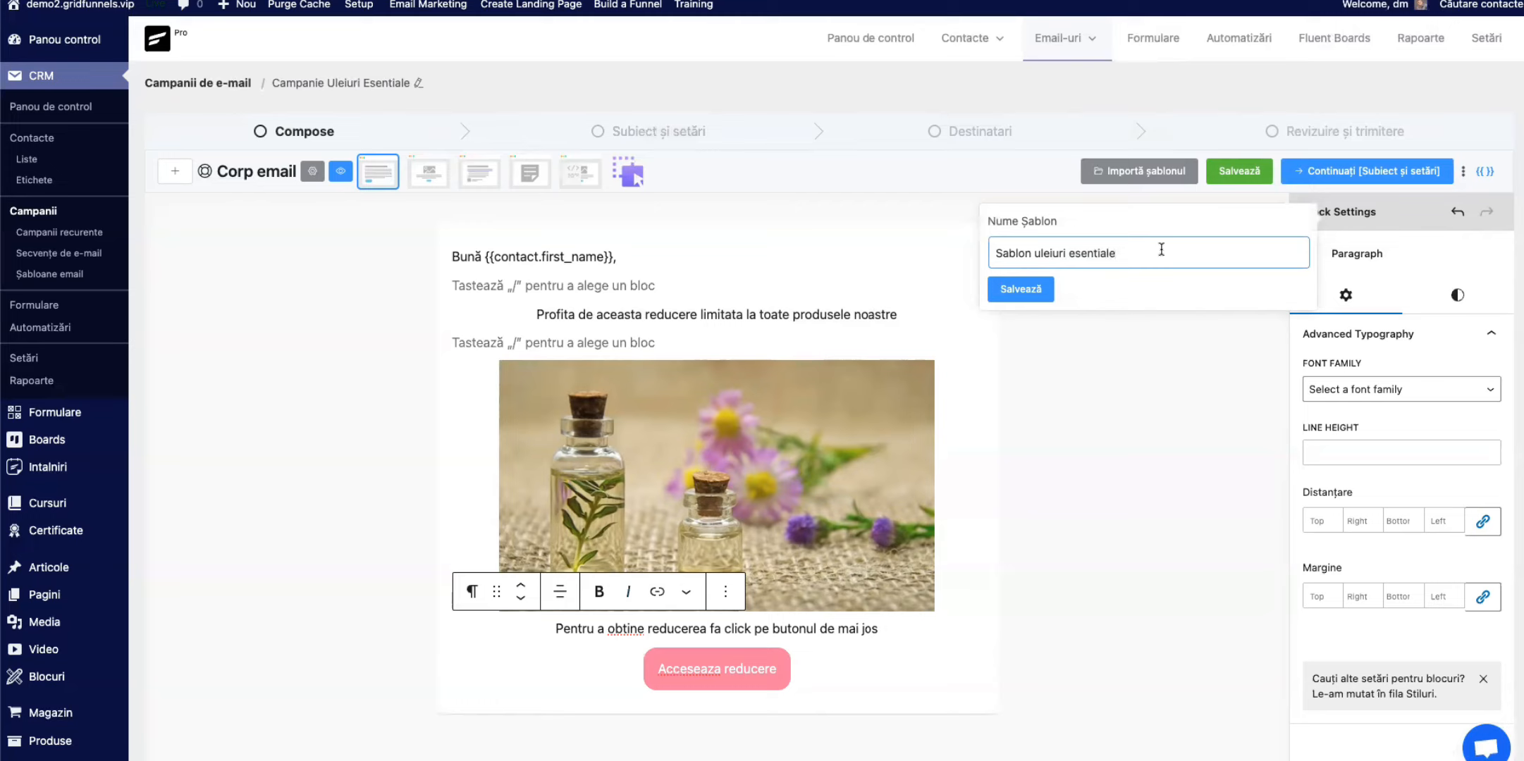
{"action": "left_click", "coordinate": [1041, 295]}
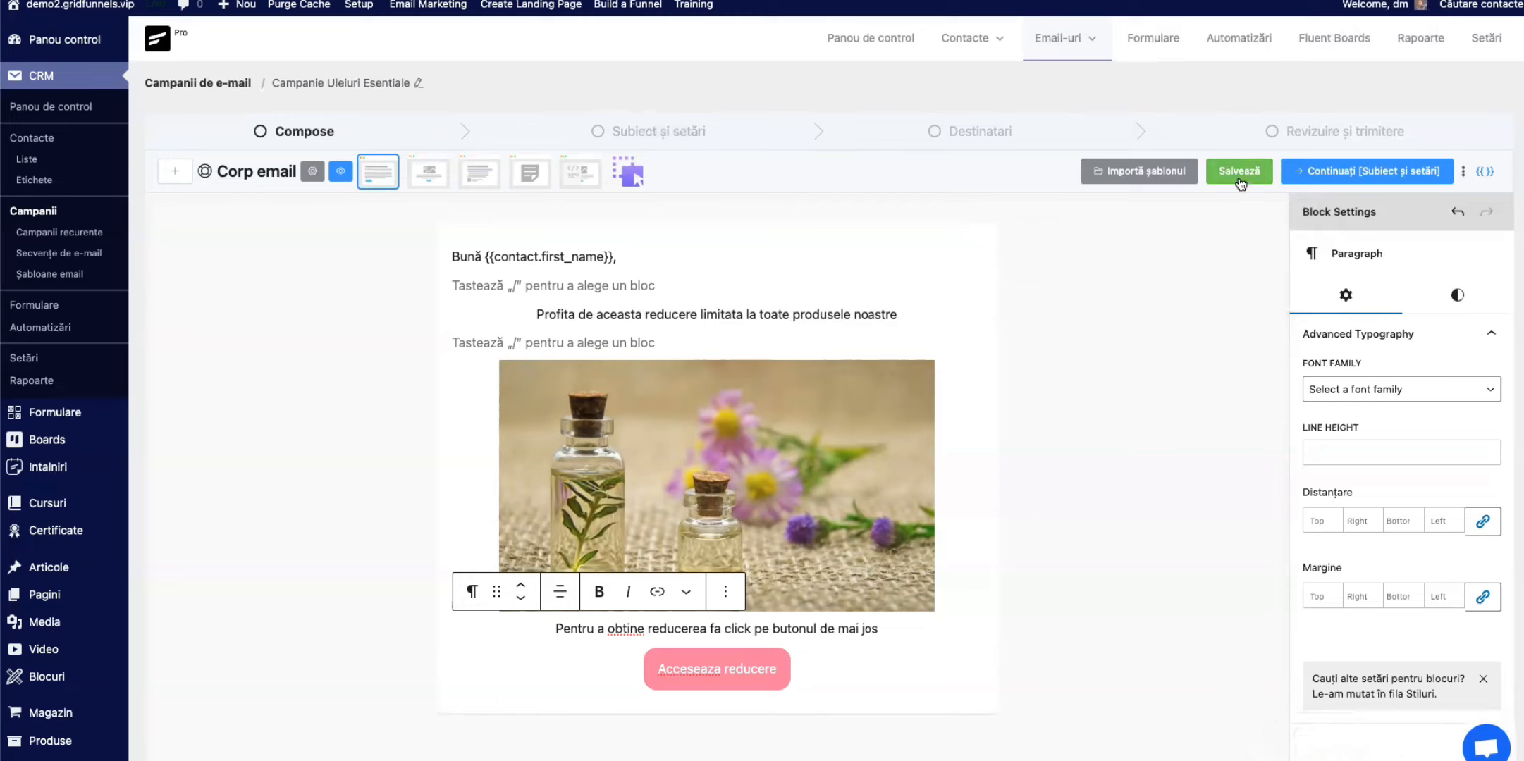
{"action": "left_click", "coordinate": [1465, 171]}
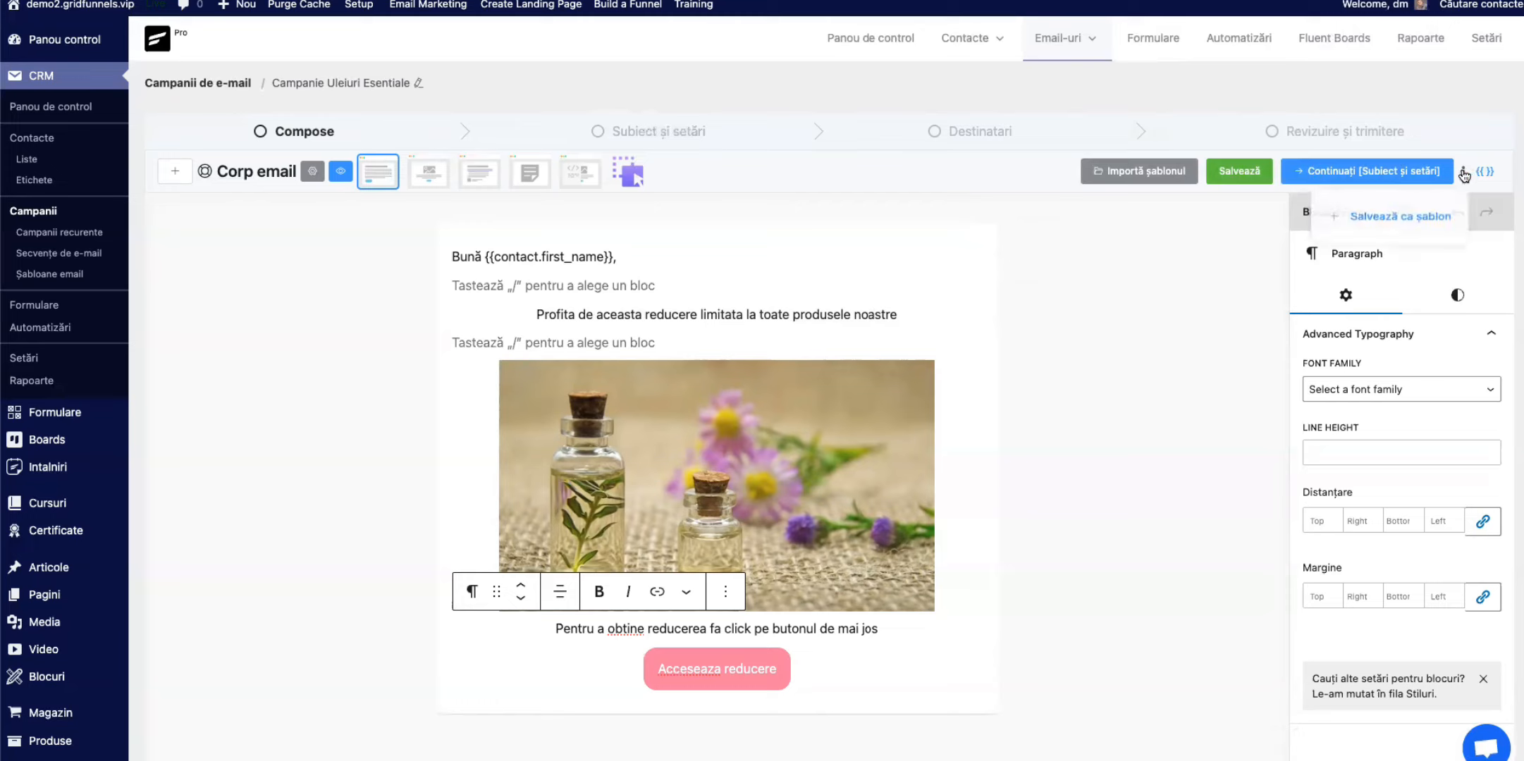
{"action": "left_click", "coordinate": [1027, 295]}
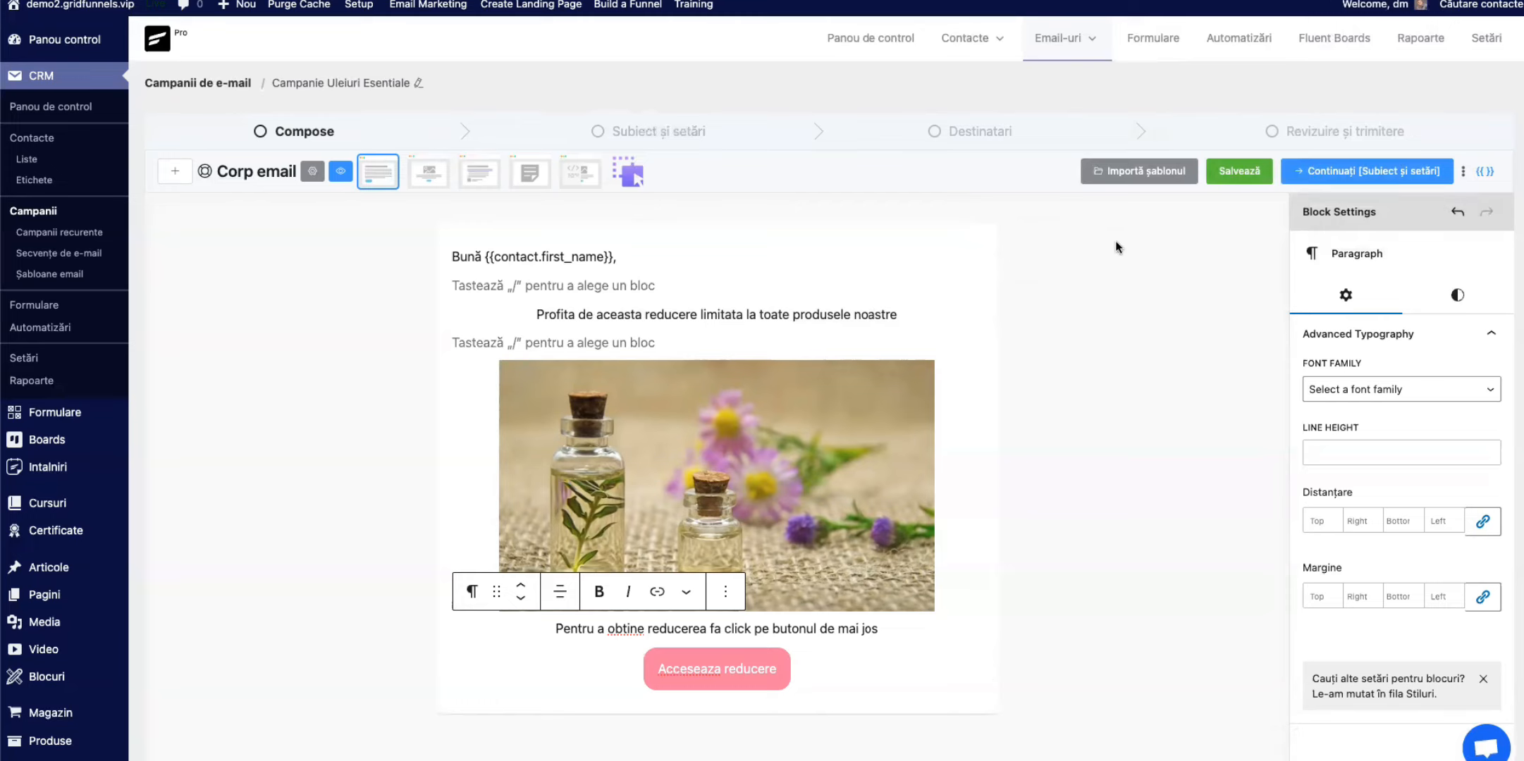
Step: Set the email subject to "Prinde oferta speciala acum" and continue to the recipients stage
{"action": "left_click", "coordinate": [1342, 177]}
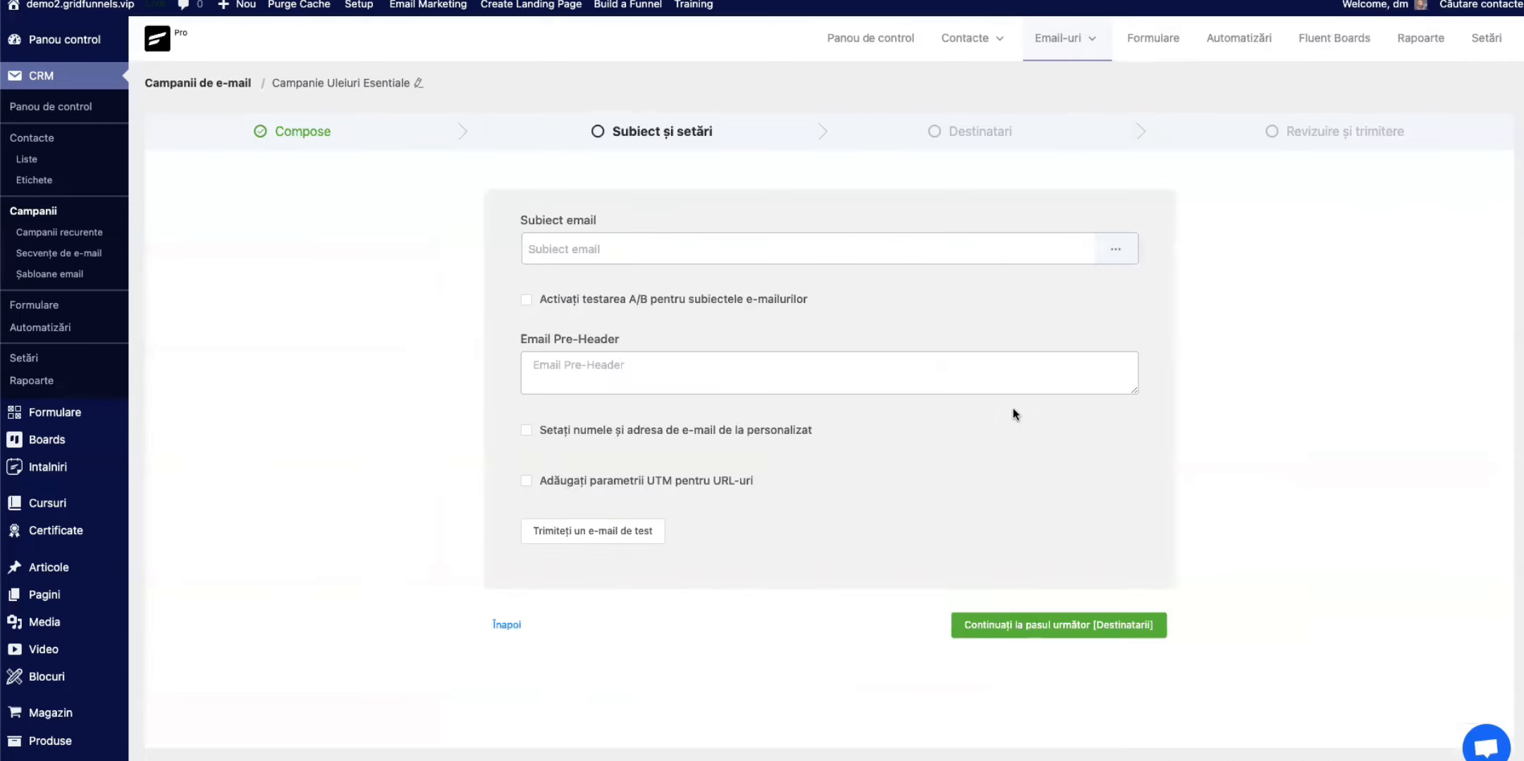
{"action": "left_click", "coordinate": [657, 252]}
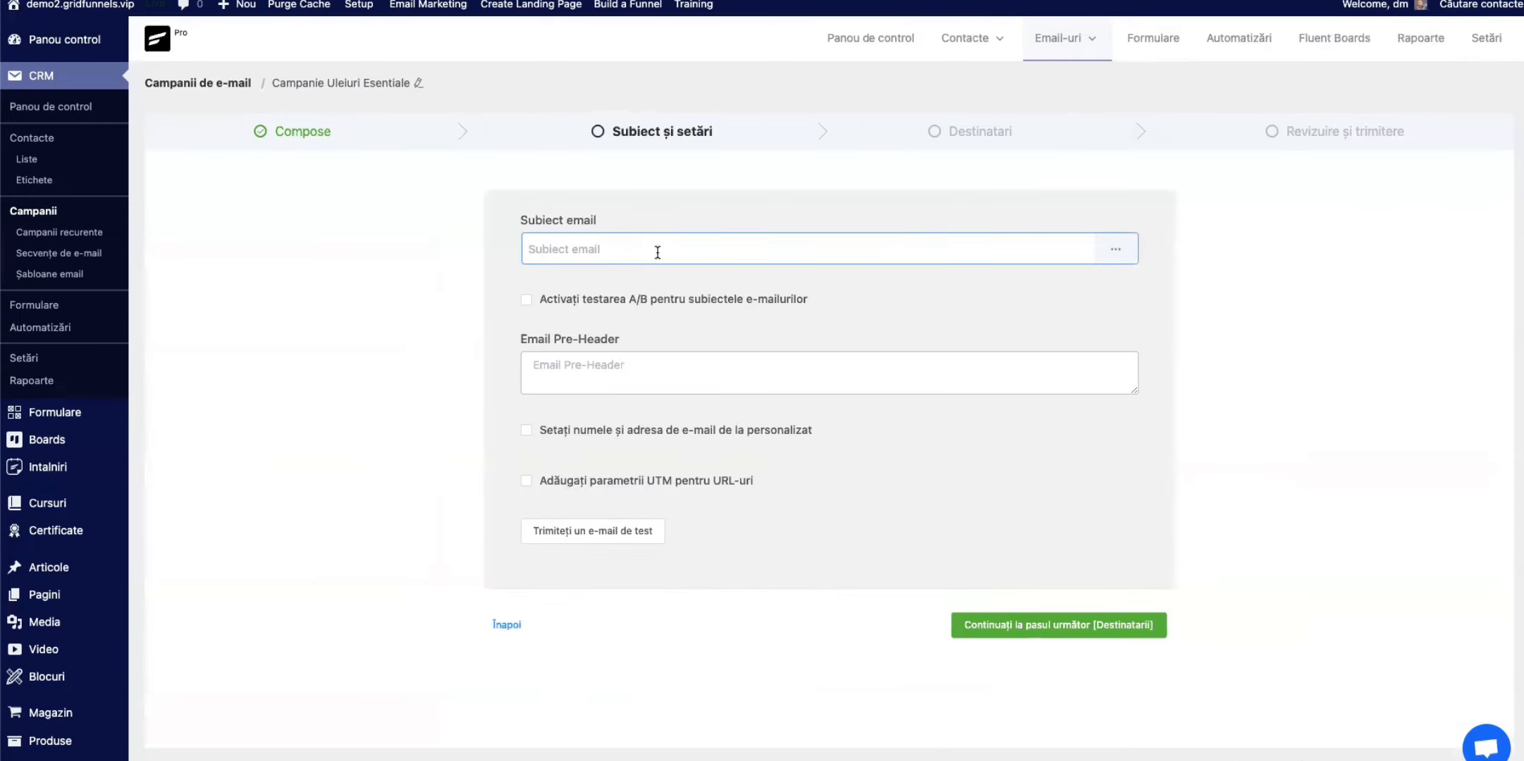
{"action": "type", "text": "Prinde oferta s"}
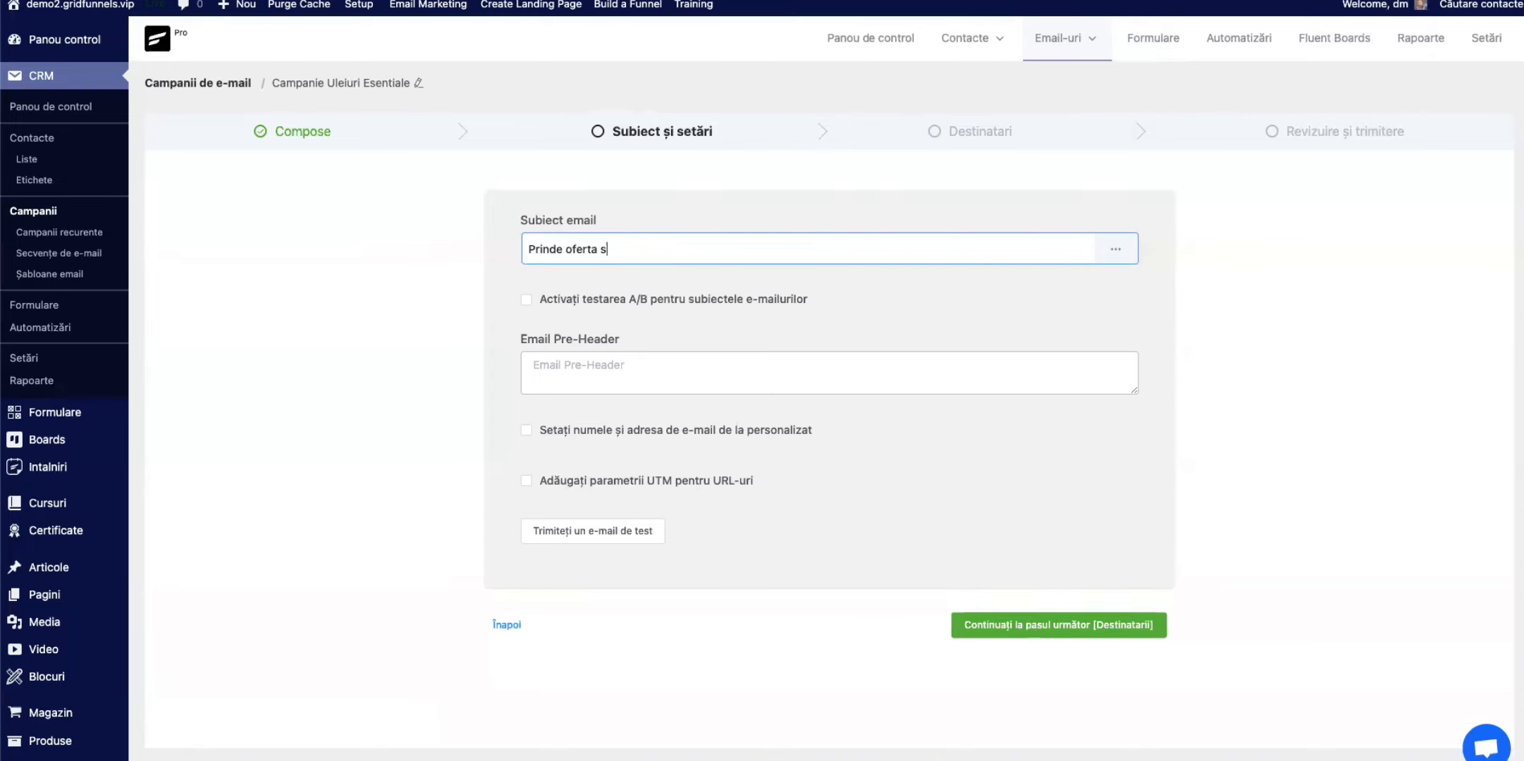
{"action": "type", "text": "peciala acum"}
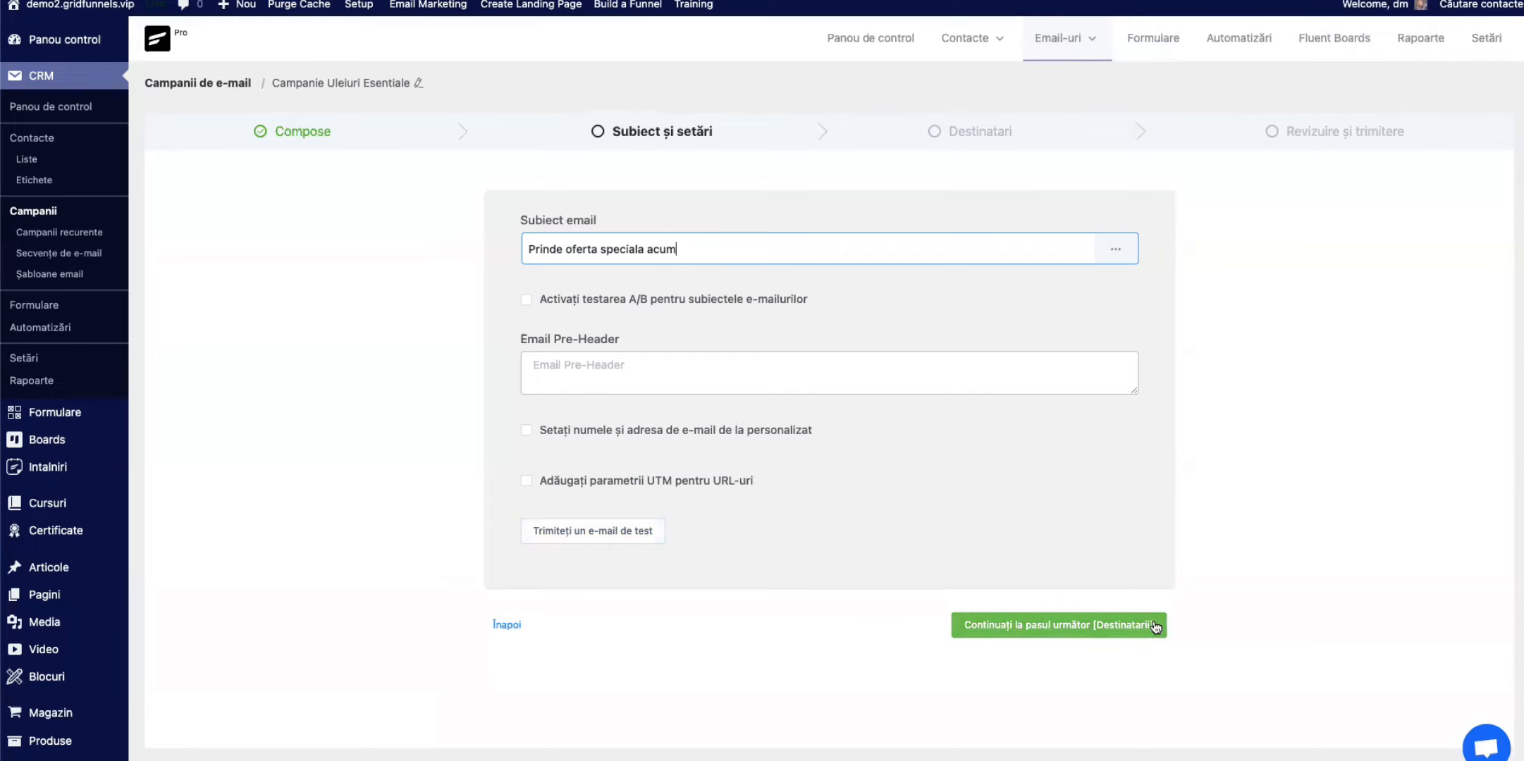
{"action": "left_click", "coordinate": [1070, 633]}
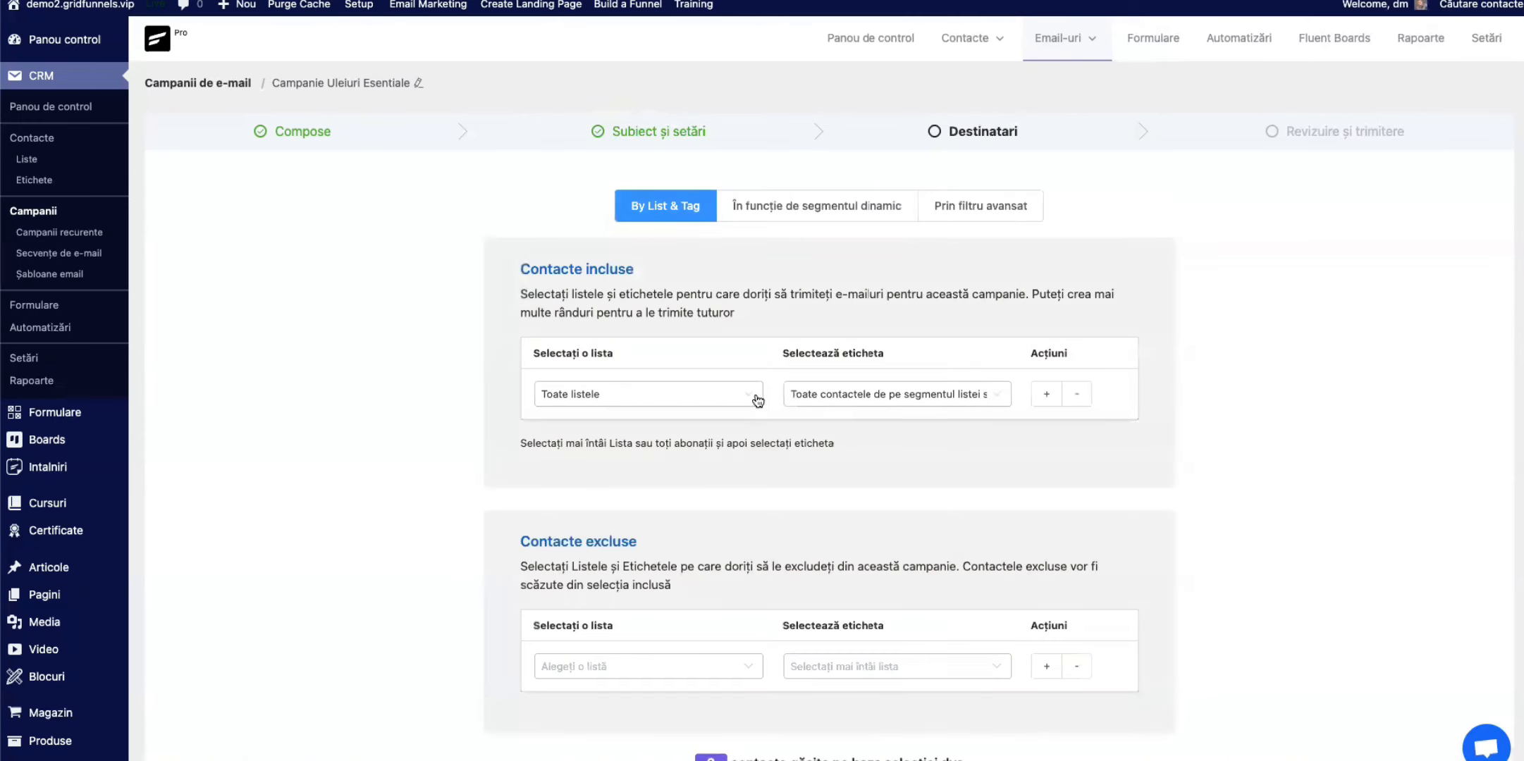
Step: Include the contacts from the Default list with the Default tag and continue to the review and sending stage
{"action": "left_click", "coordinate": [746, 400]}
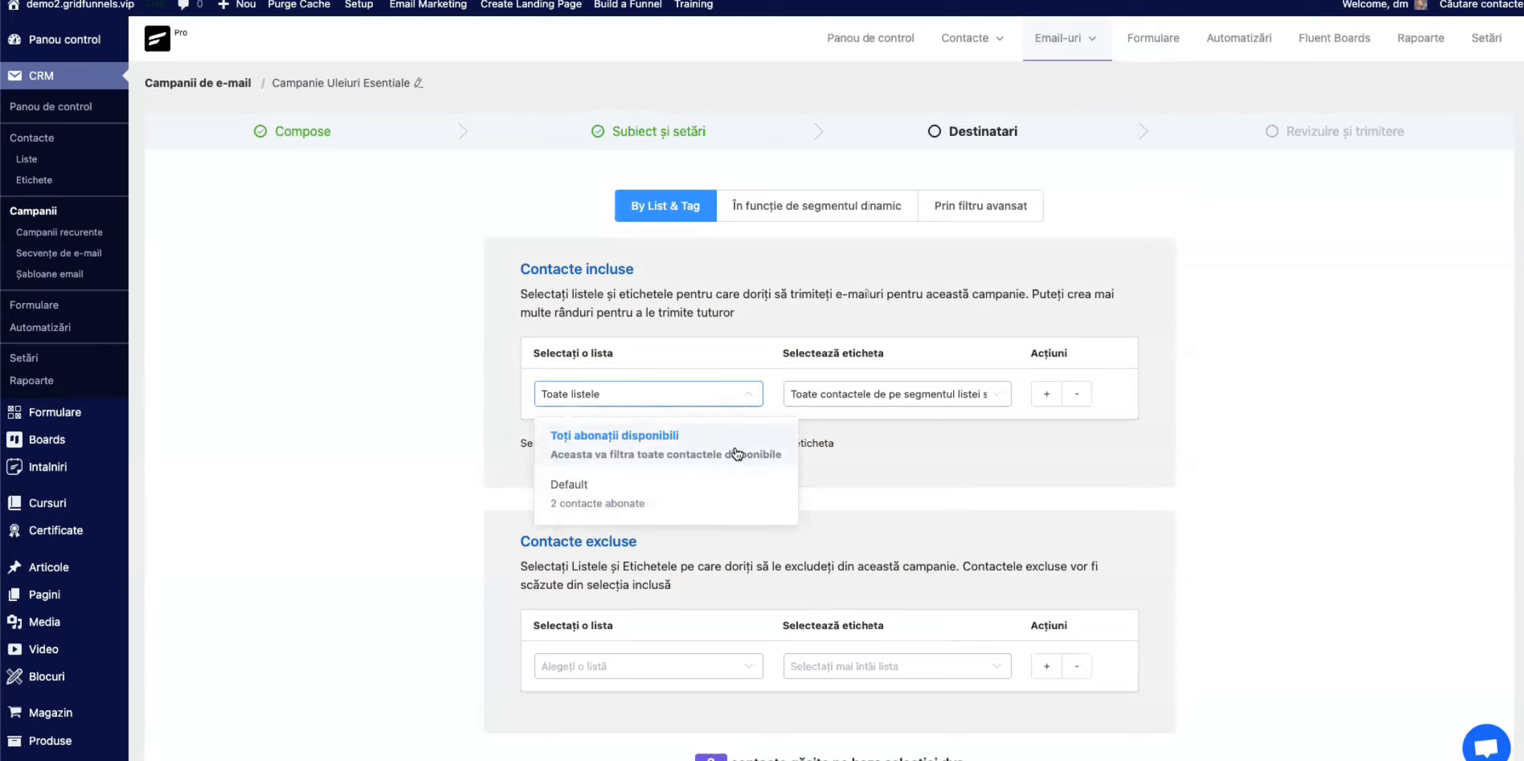
{"action": "left_click", "coordinate": [598, 496]}
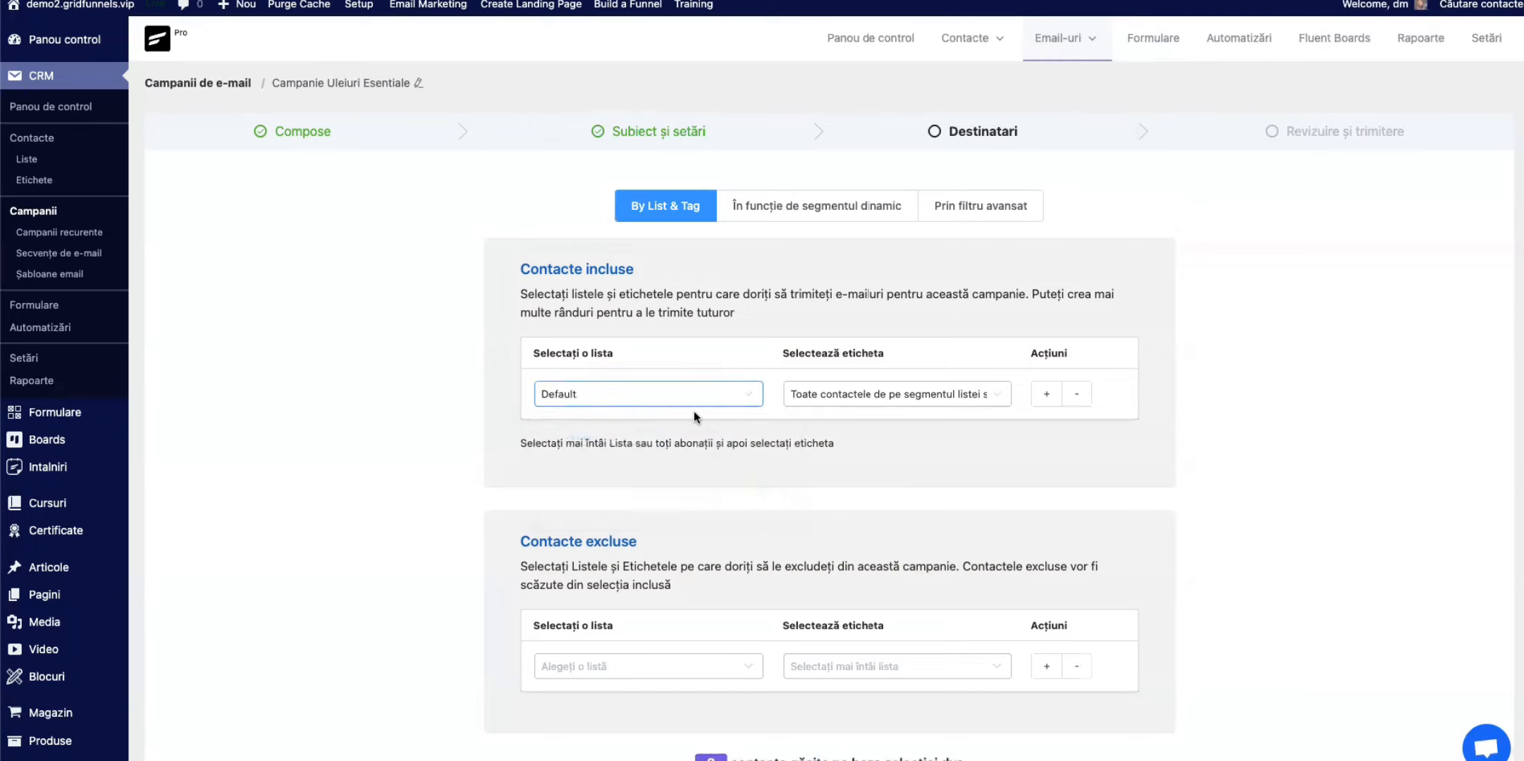
{"action": "left_click", "coordinate": [996, 396]}
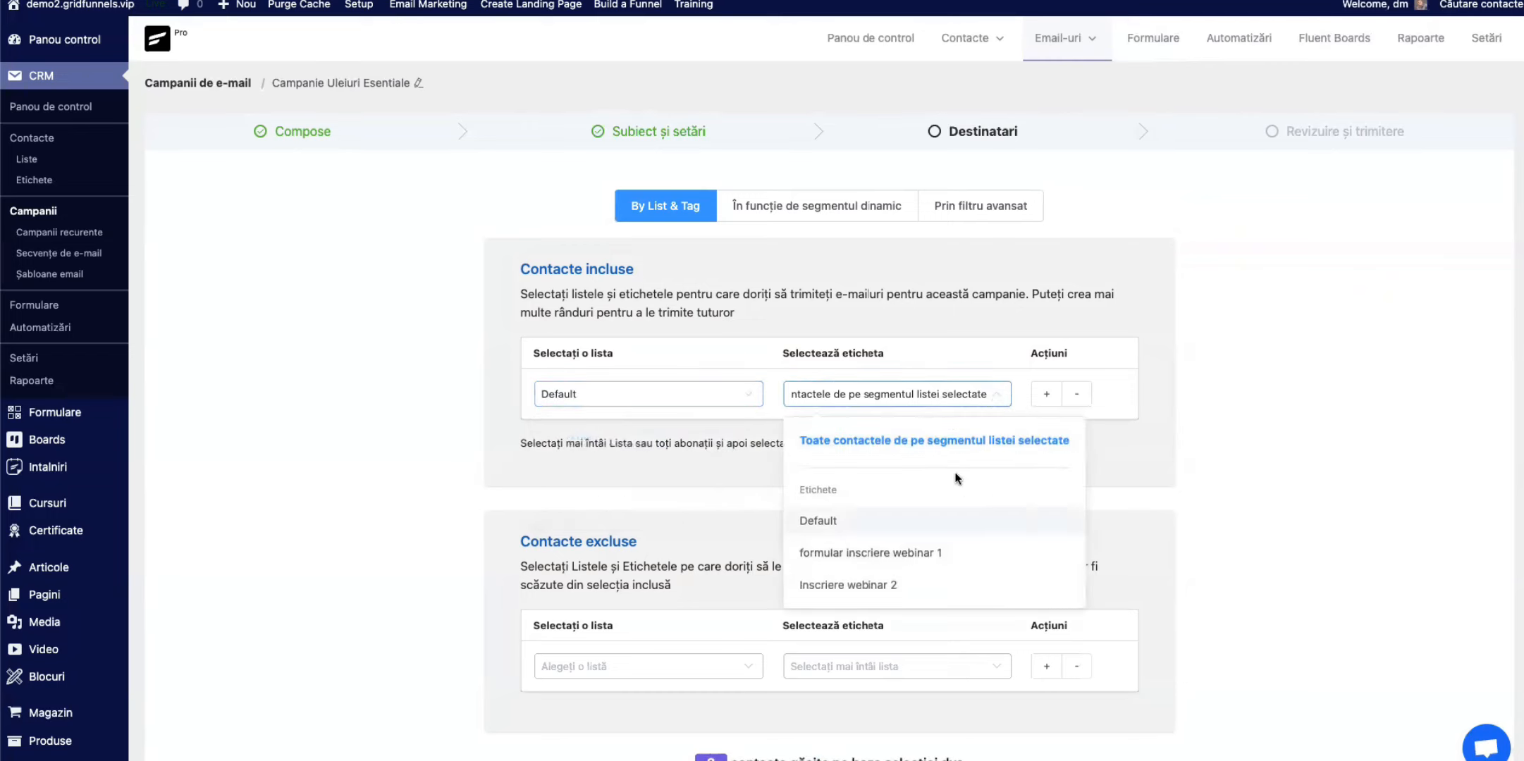
{"action": "left_click", "coordinate": [837, 522]}
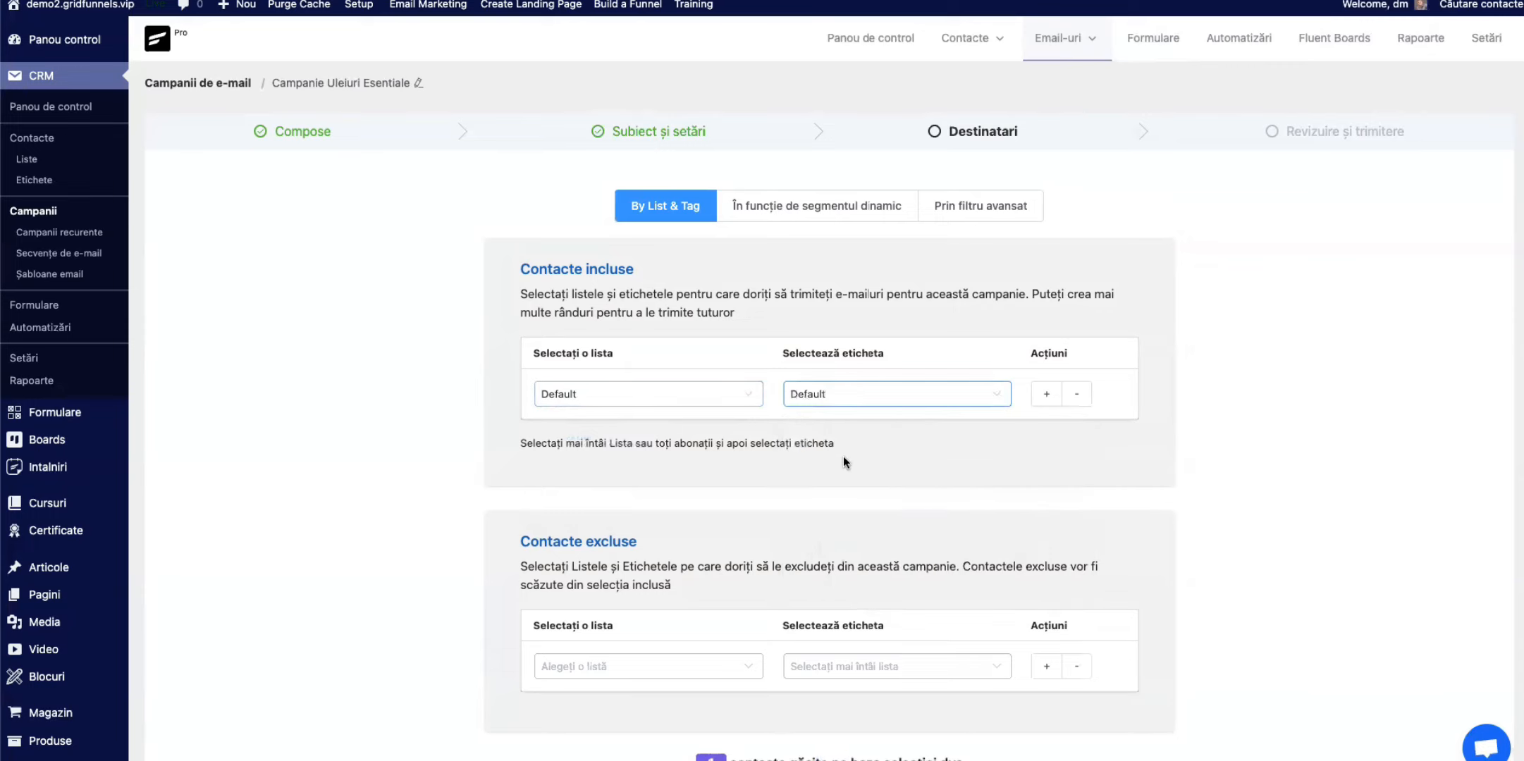
{"action": "scroll", "coordinate": [843, 456], "scroll_direction": "down", "scroll_amount": 1}
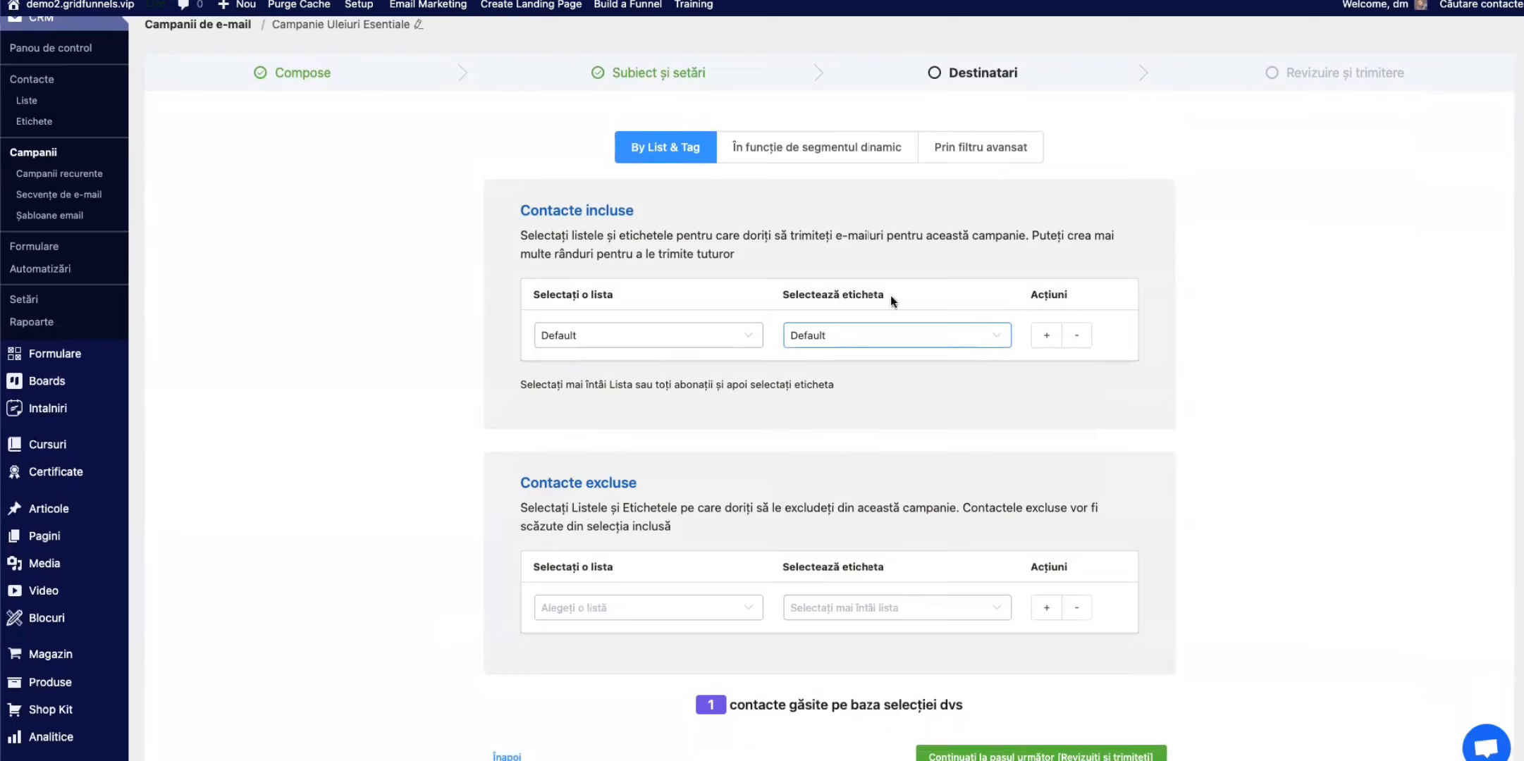
{"action": "left_click_drag", "start_coordinate": [890, 295], "coordinate": [784, 298]}
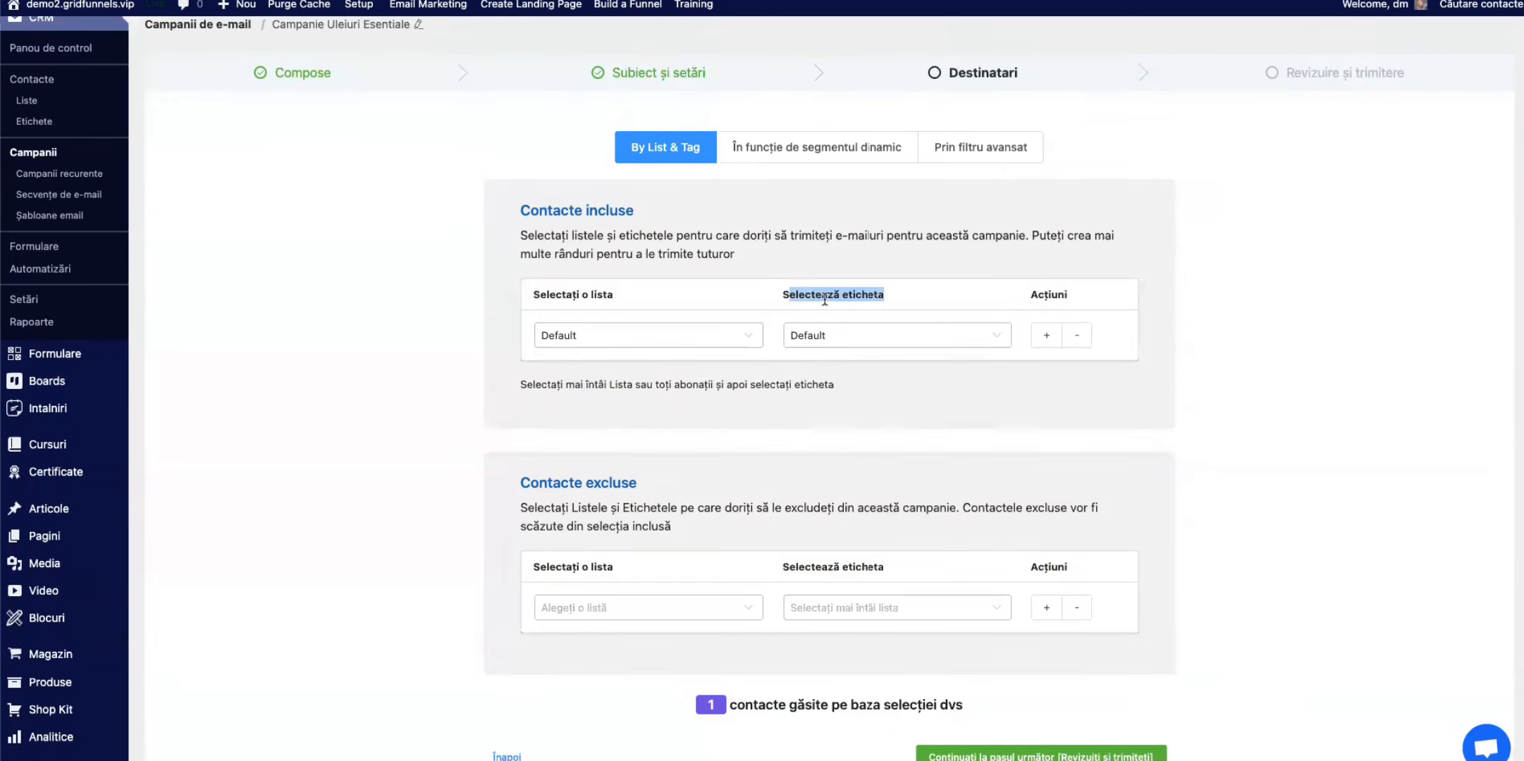
{"action": "left_click", "coordinate": [924, 297]}
{"action": "scroll", "coordinate": [819, 717], "scroll_direction": "down", "scroll_amount": 1}
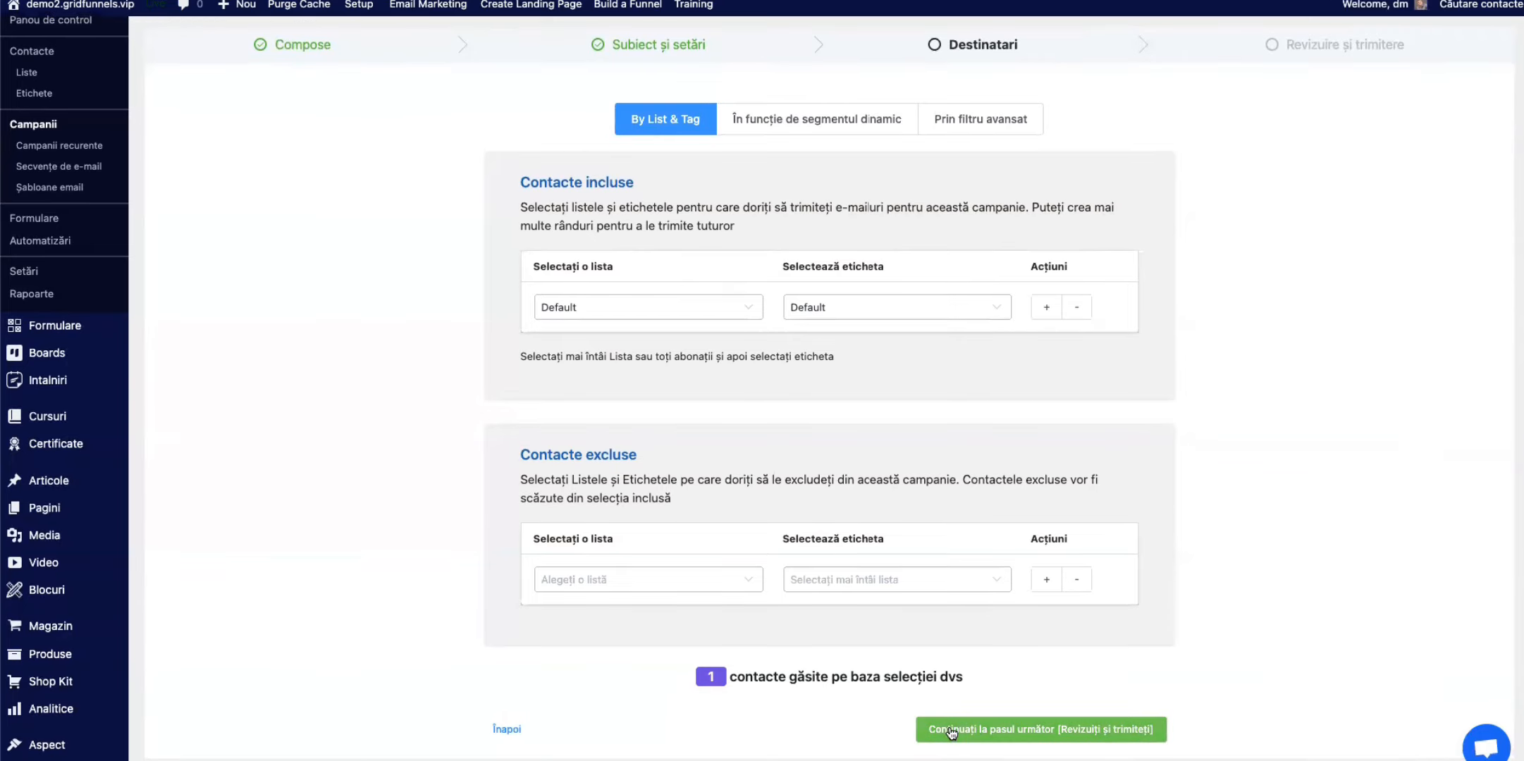
{"action": "left_click", "coordinate": [1033, 726]}
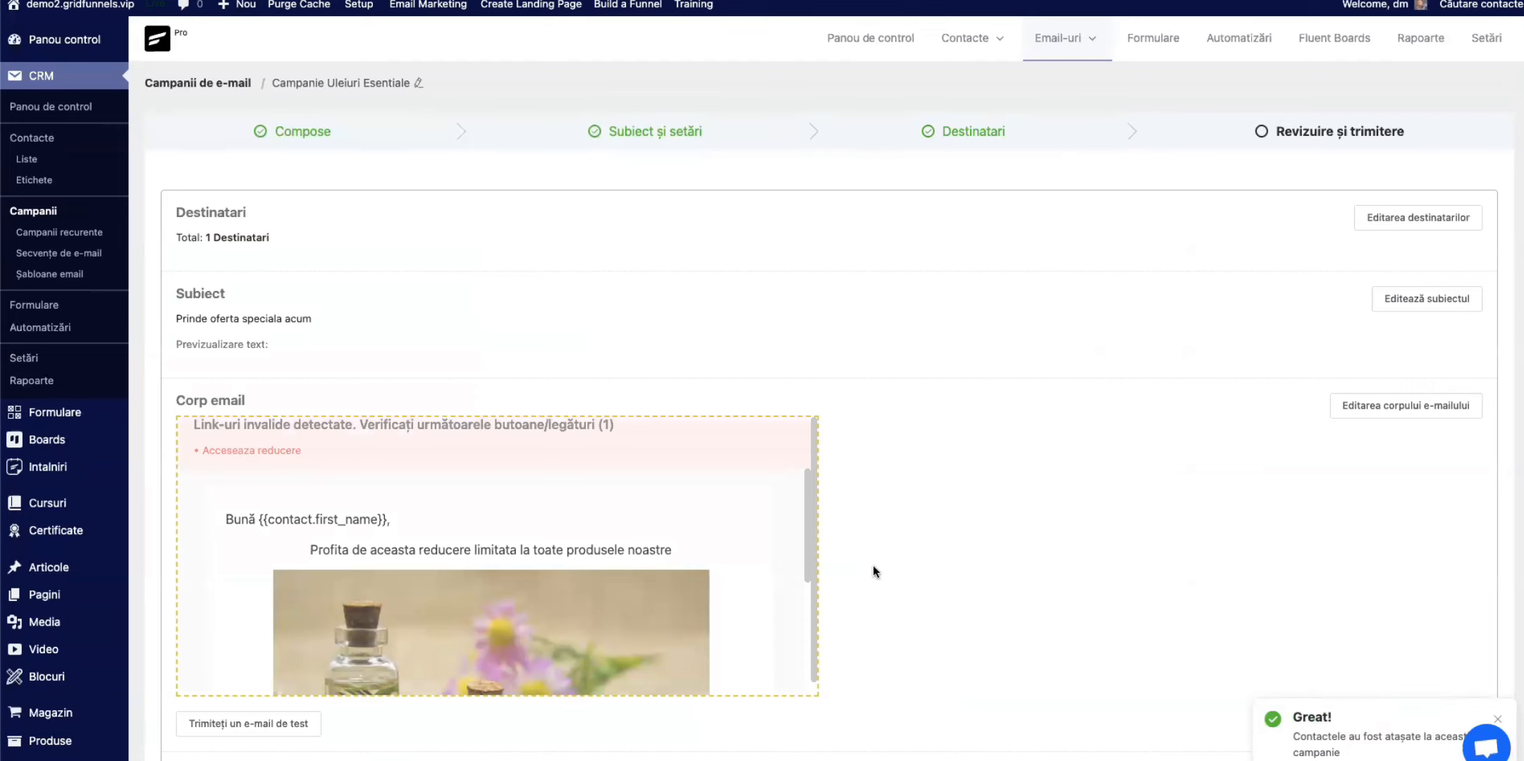
Step: Check the email body preview on the review page and return to the Compose stage
{"action": "scroll", "coordinate": [600, 363], "scroll_direction": "down", "scroll_amount": 1}
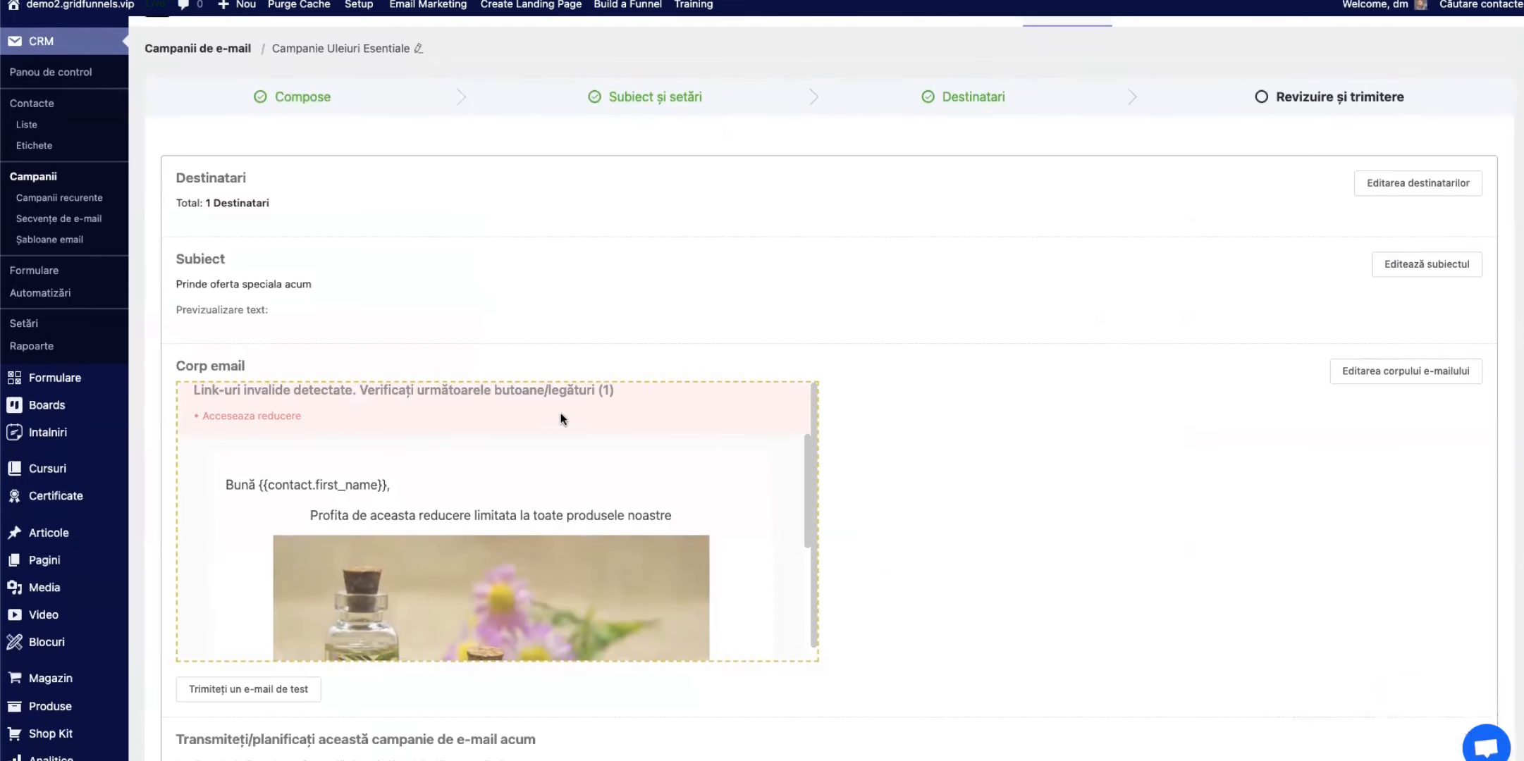
{"action": "scroll", "coordinate": [446, 521], "scroll_direction": "down", "scroll_amount": 5}
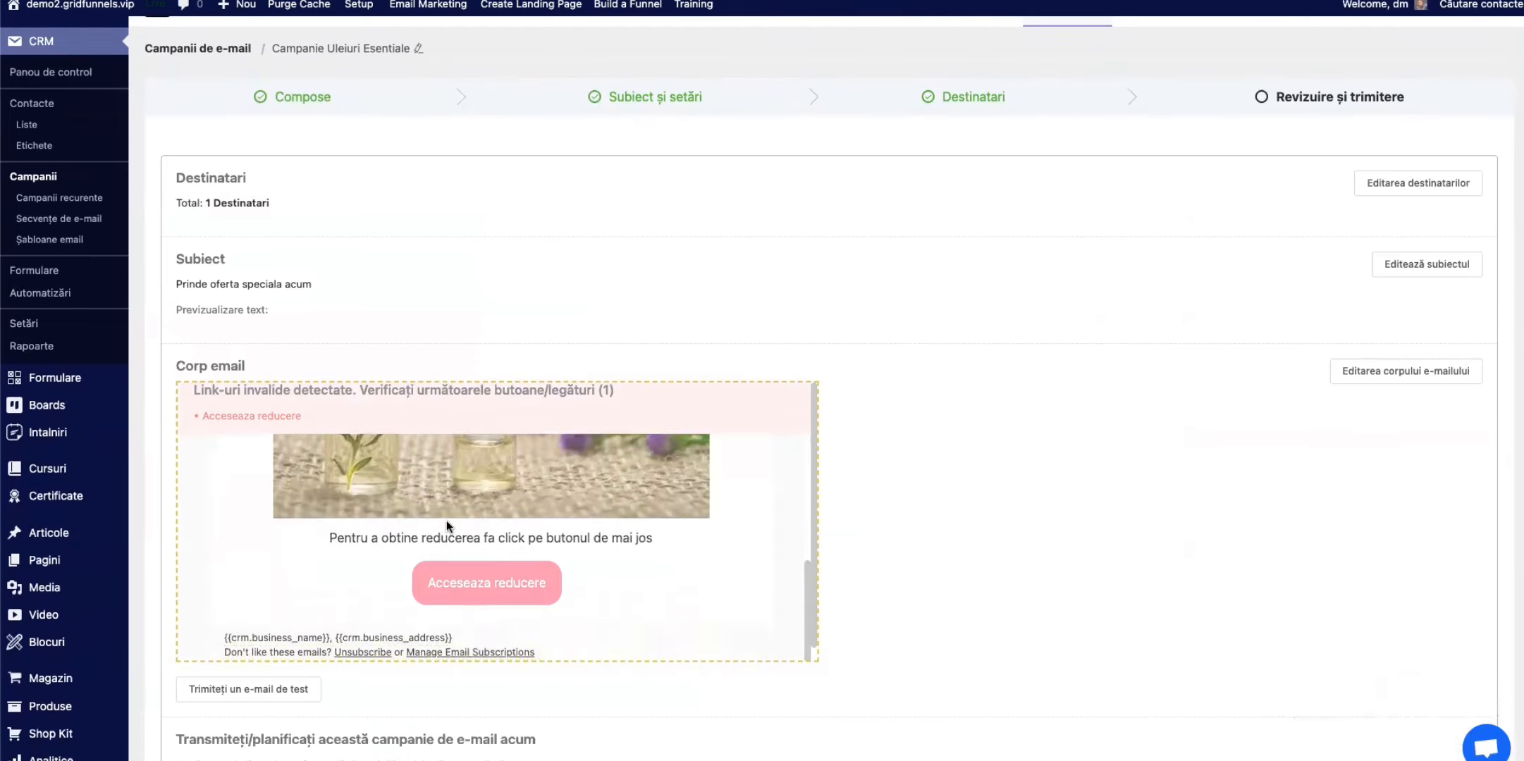
{"action": "scroll", "coordinate": [1013, 568], "scroll_direction": "down", "scroll_amount": 2}
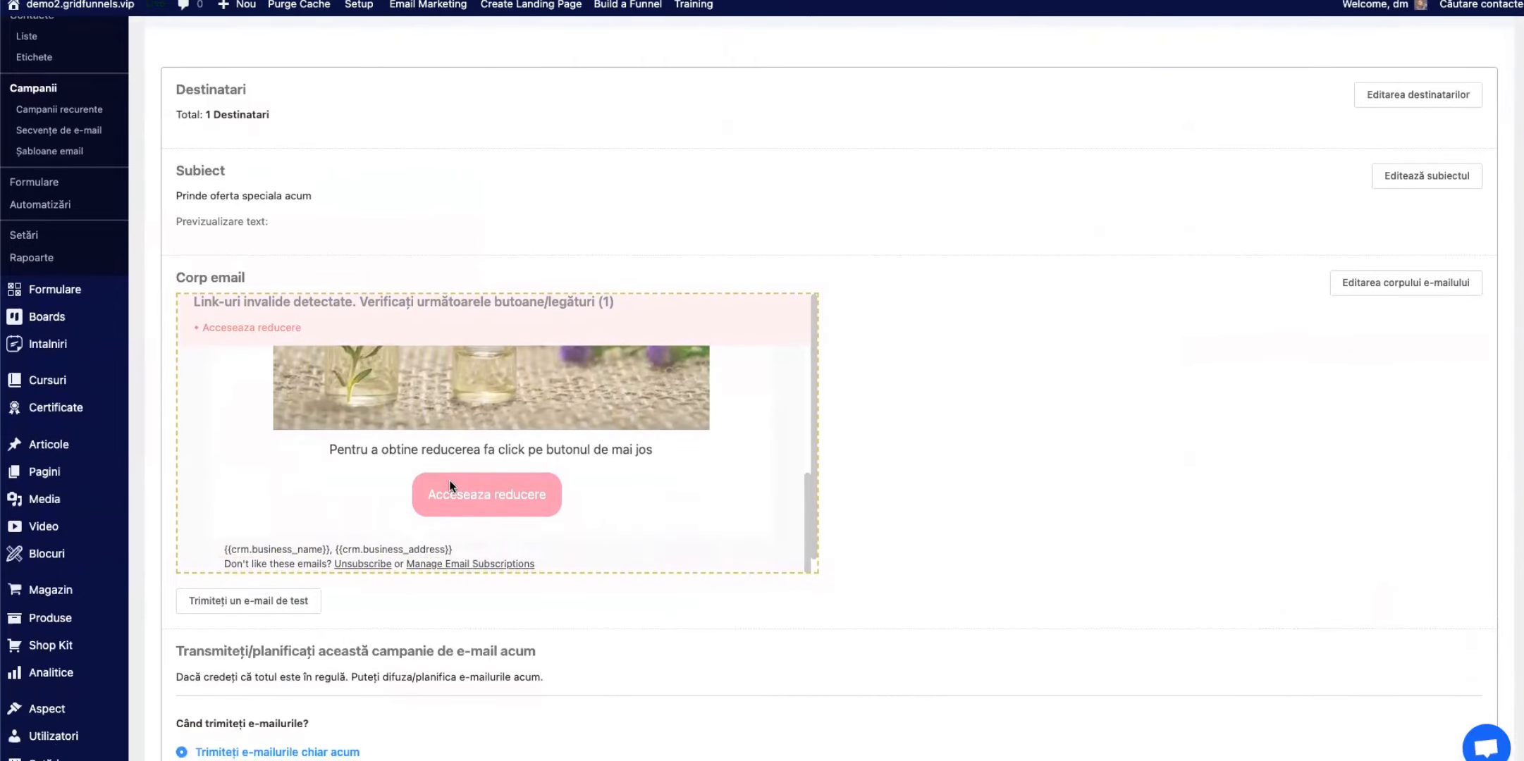
{"action": "scroll", "coordinate": [507, 486], "scroll_direction": "up", "scroll_amount": 5}
{"action": "scroll", "coordinate": [918, 552], "scroll_direction": "up", "scroll_amount": 2}
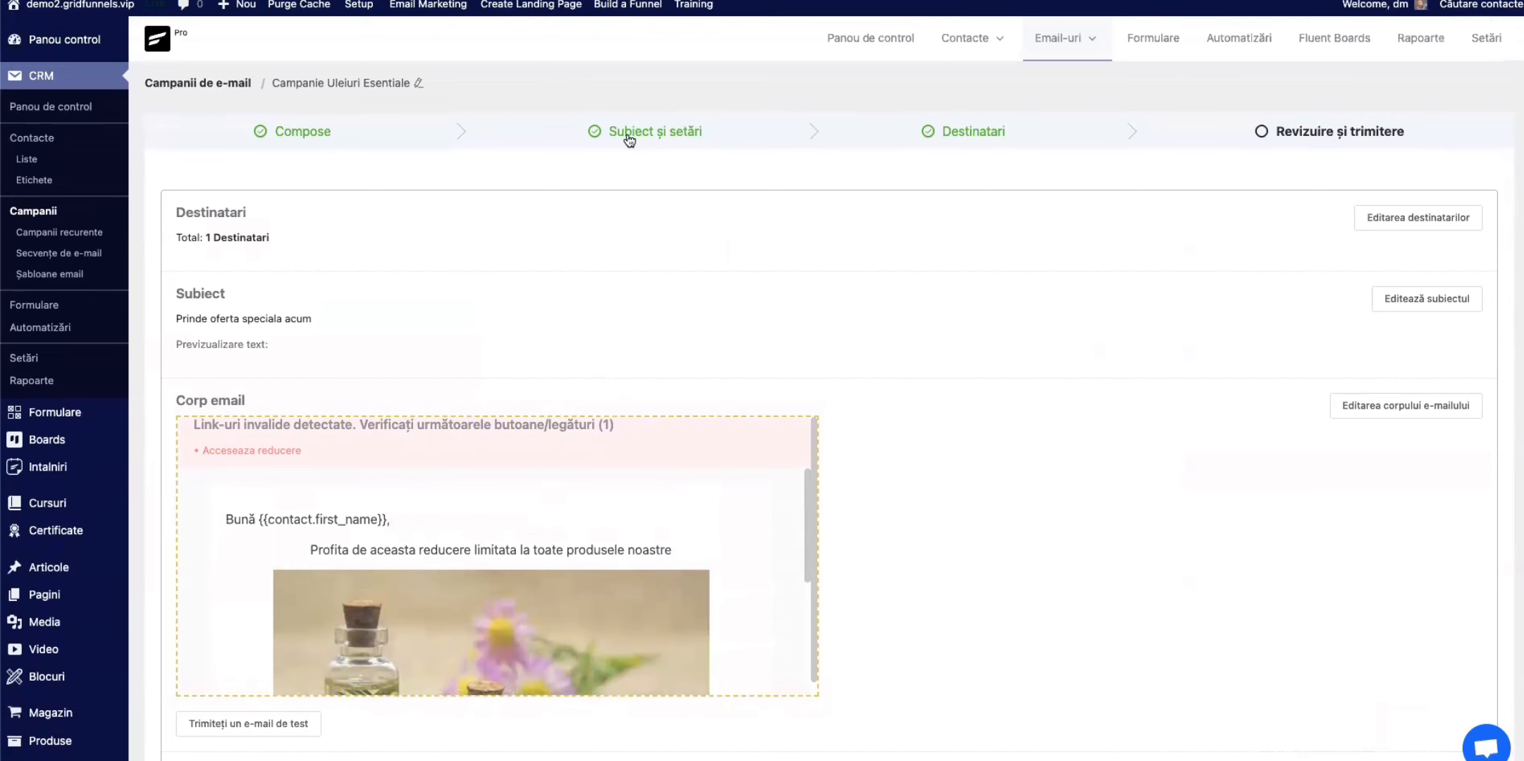
{"action": "left_click", "coordinate": [314, 137]}
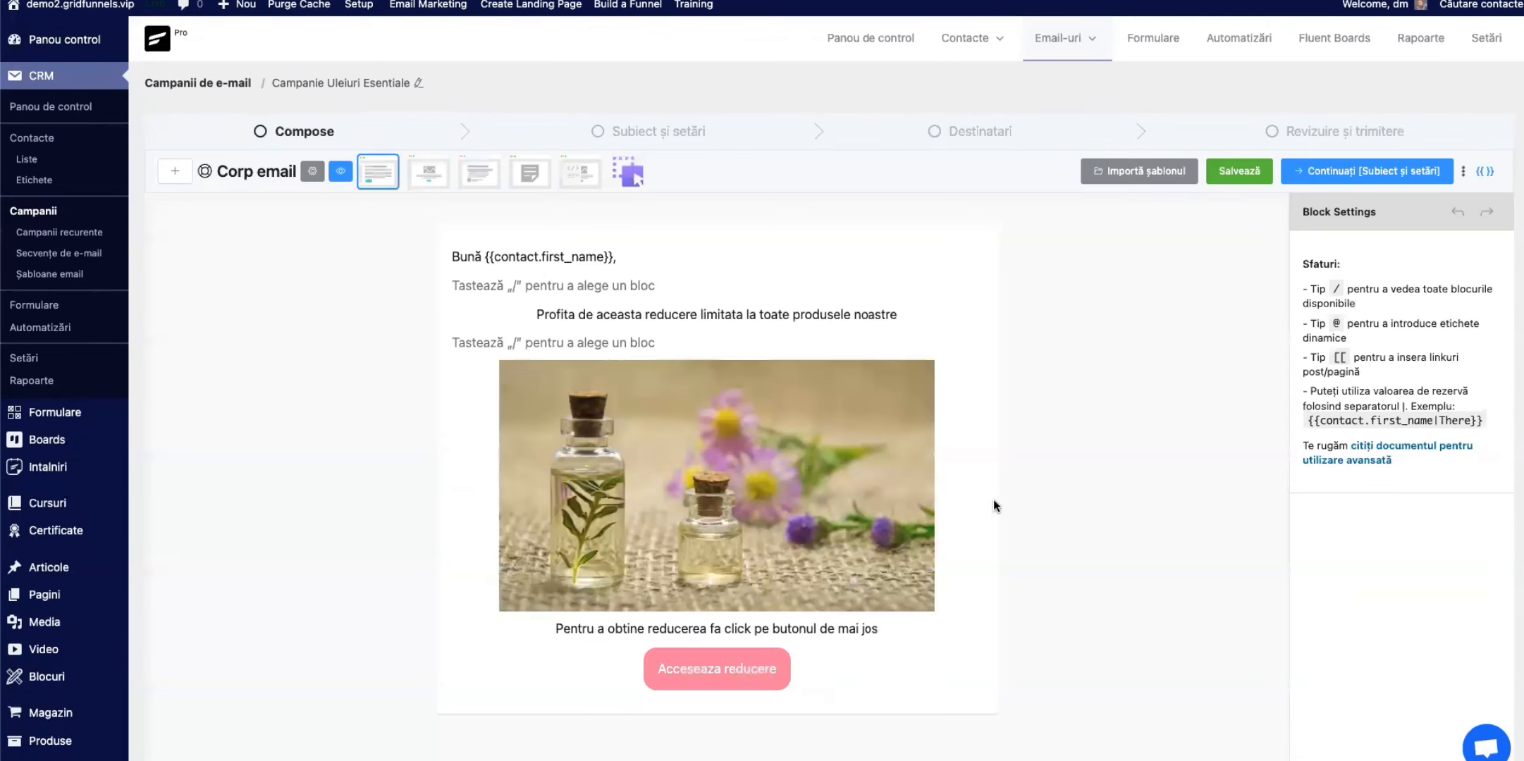
{"action": "left_click", "coordinate": [759, 668]}
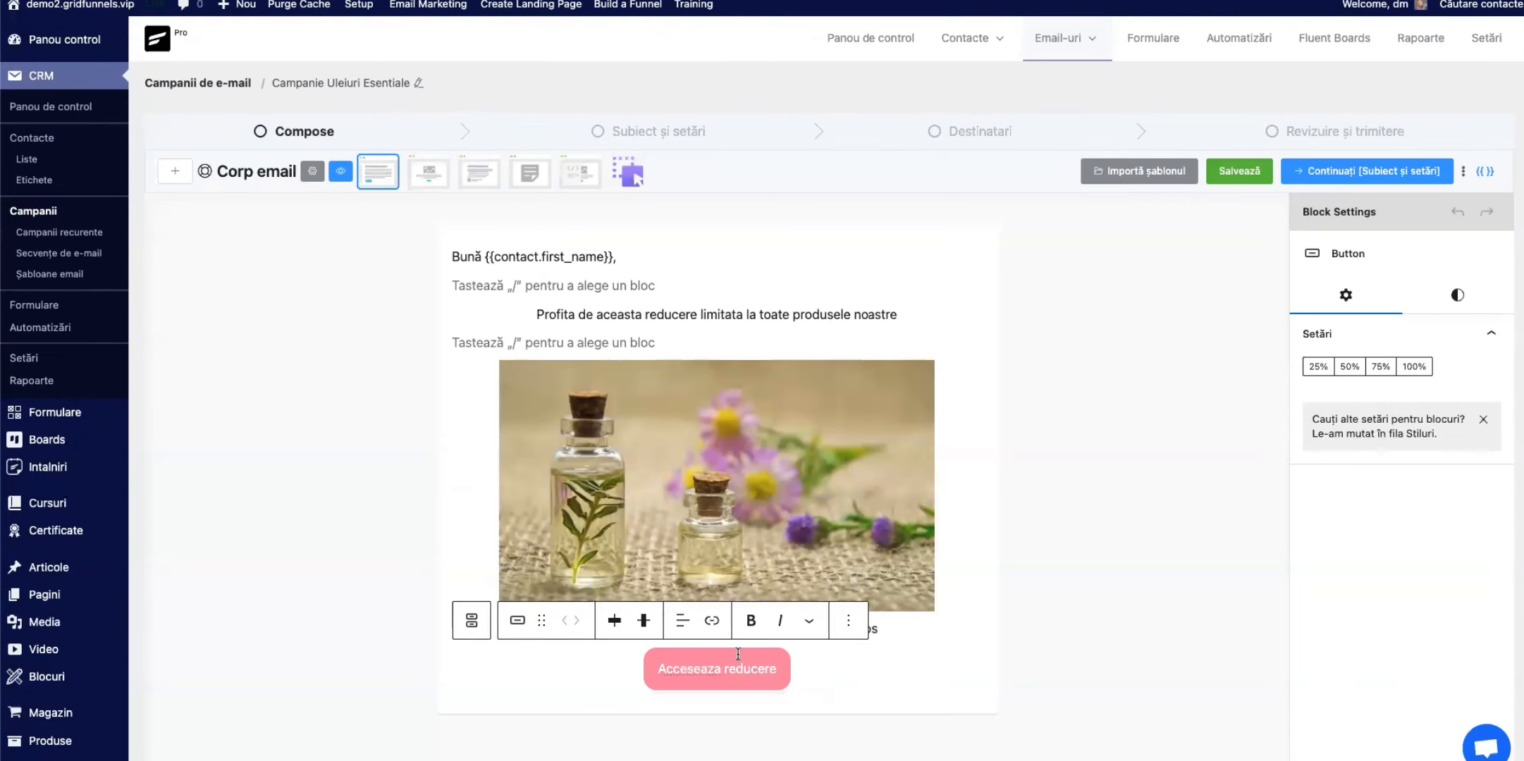
{"action": "left_click", "coordinate": [712, 624]}
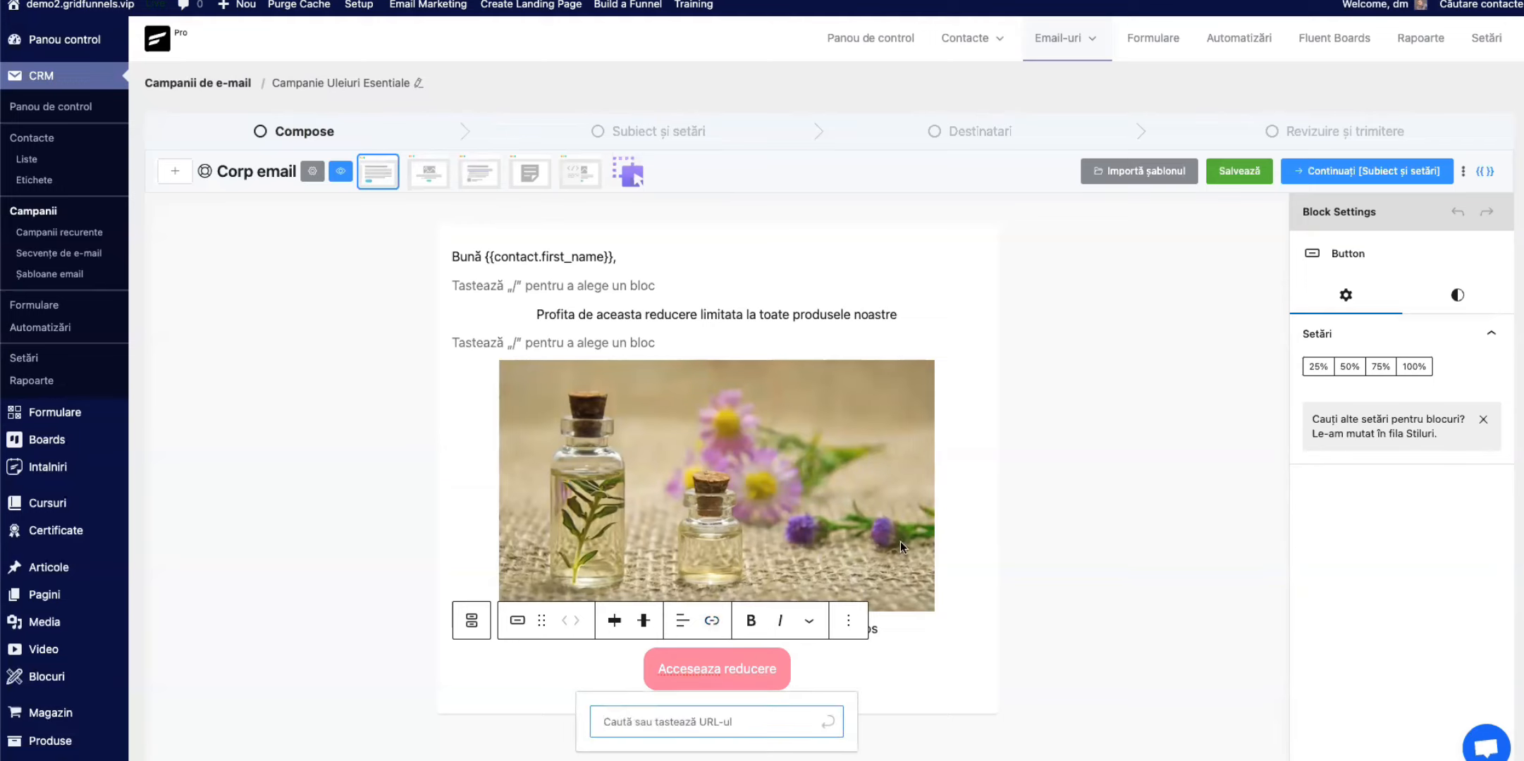
{"action": "type", "text": "/"}
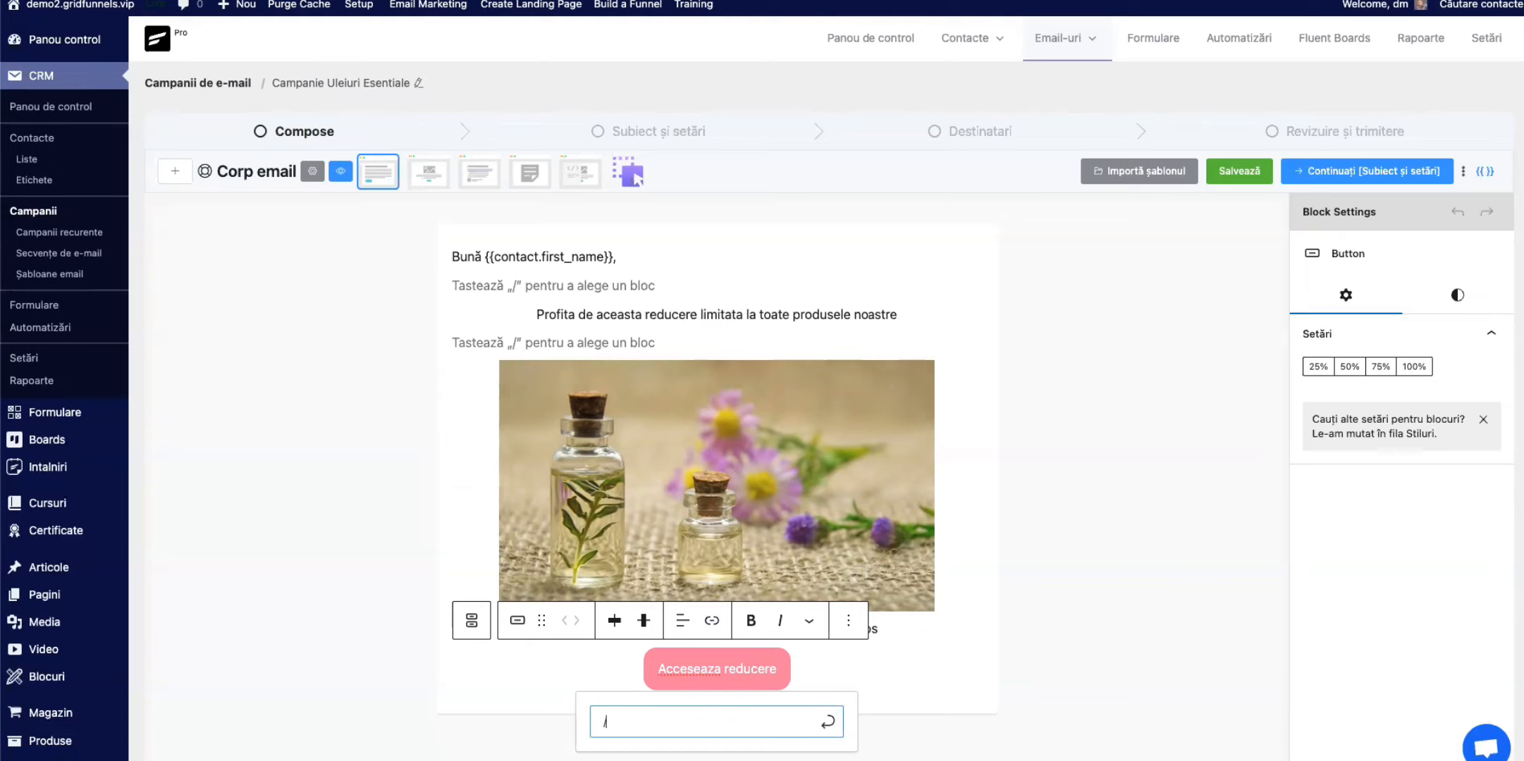
{"action": "type", "text": "shop/"}
{"action": "key", "text": "Left"}
{"action": "key", "text": "Left"}
{"action": "key", "text": "Left"}
{"action": "key", "text": "Left"}
{"action": "key", "text": "Left"}
{"action": "type", "text": "https:/"}
{"action": "key", "text": "BackSpace"}
{"action": "key", "text": "BackSpace"}
{"action": "key", "text": "BackSpace"}
{"action": "type", "text": ":"}
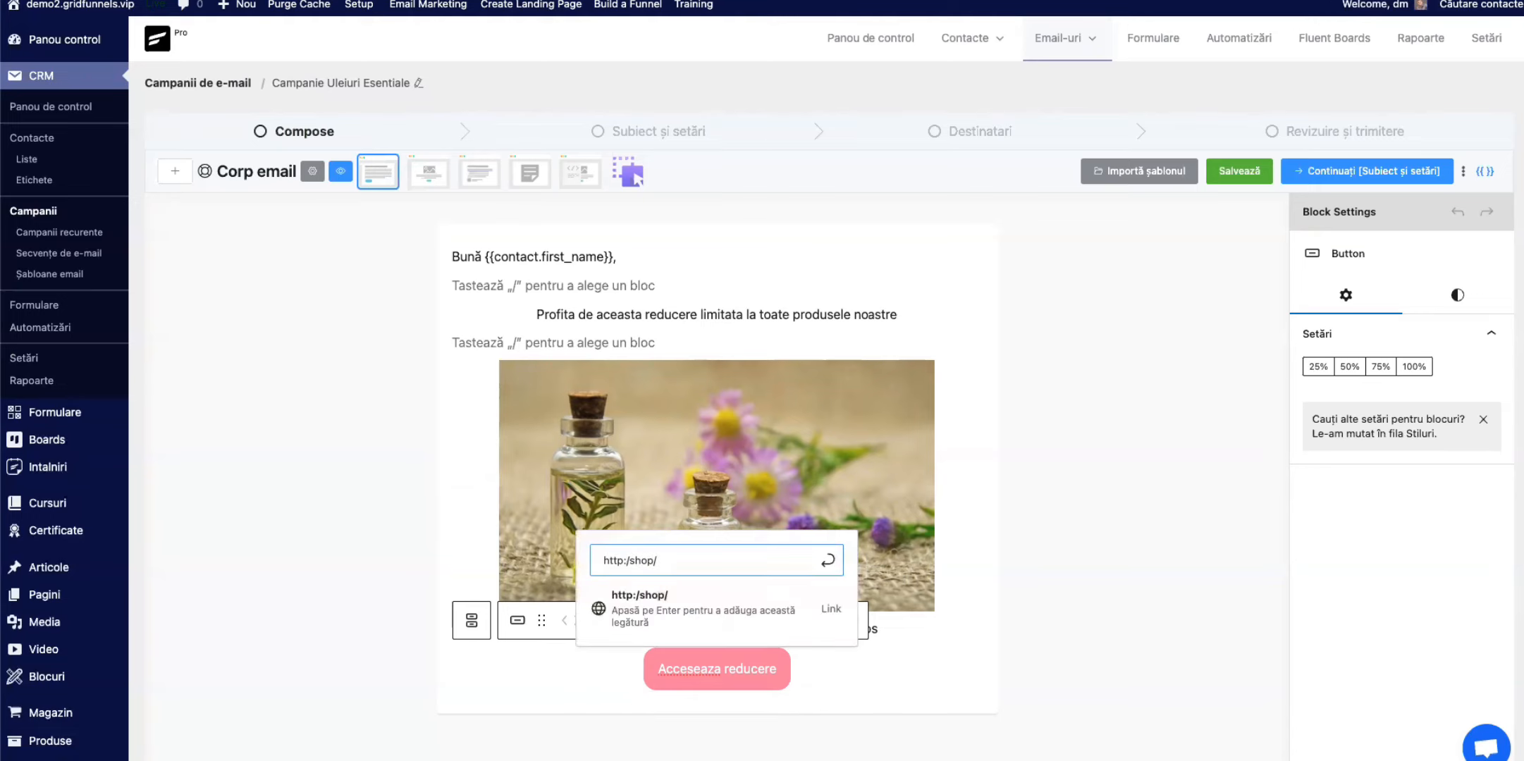
{"action": "type", "text": "//"}
{"action": "type", "text": "demo2."}
{"action": "type", "text": "gridfu"}
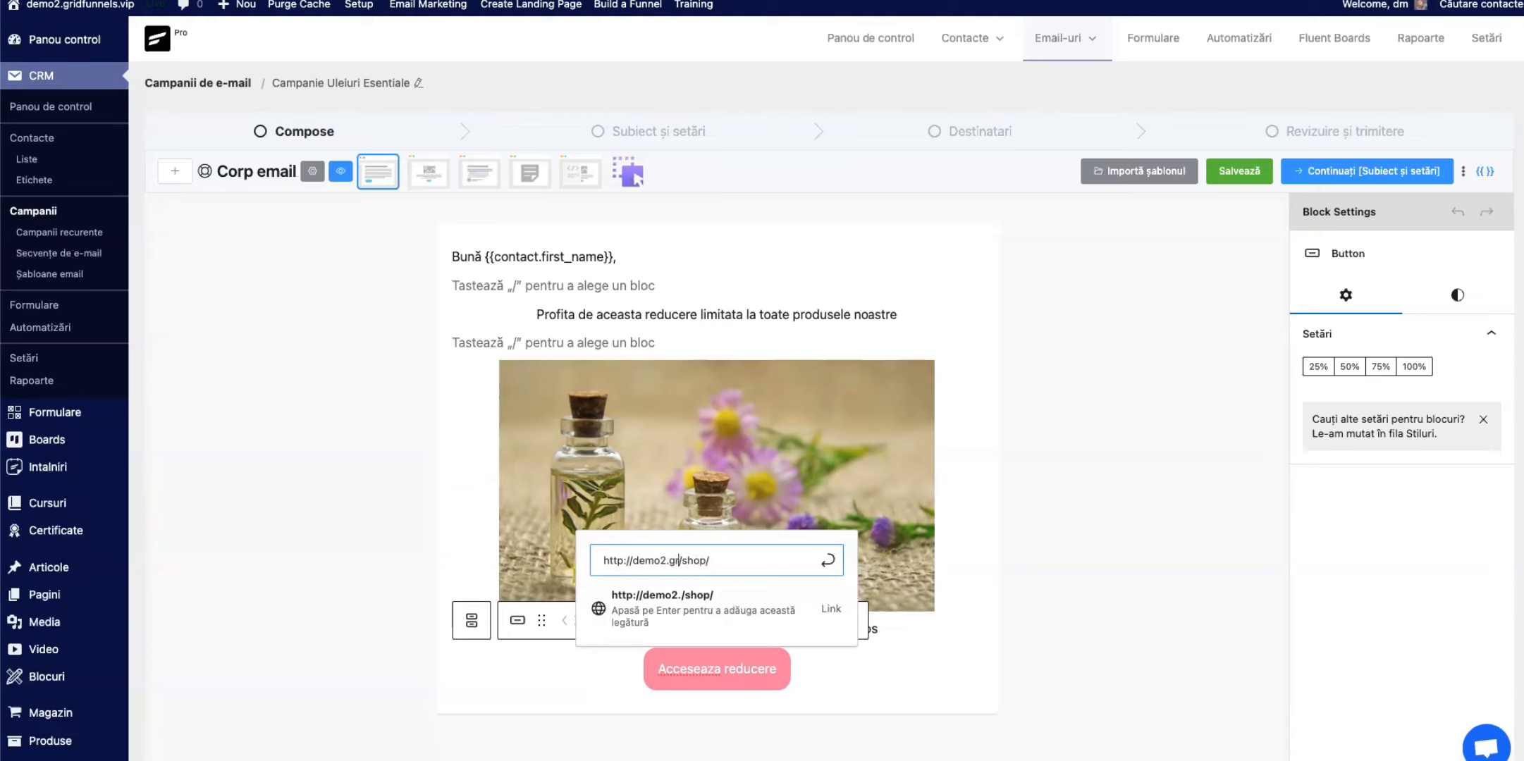
{"action": "type", "text": "nnel.vip"}
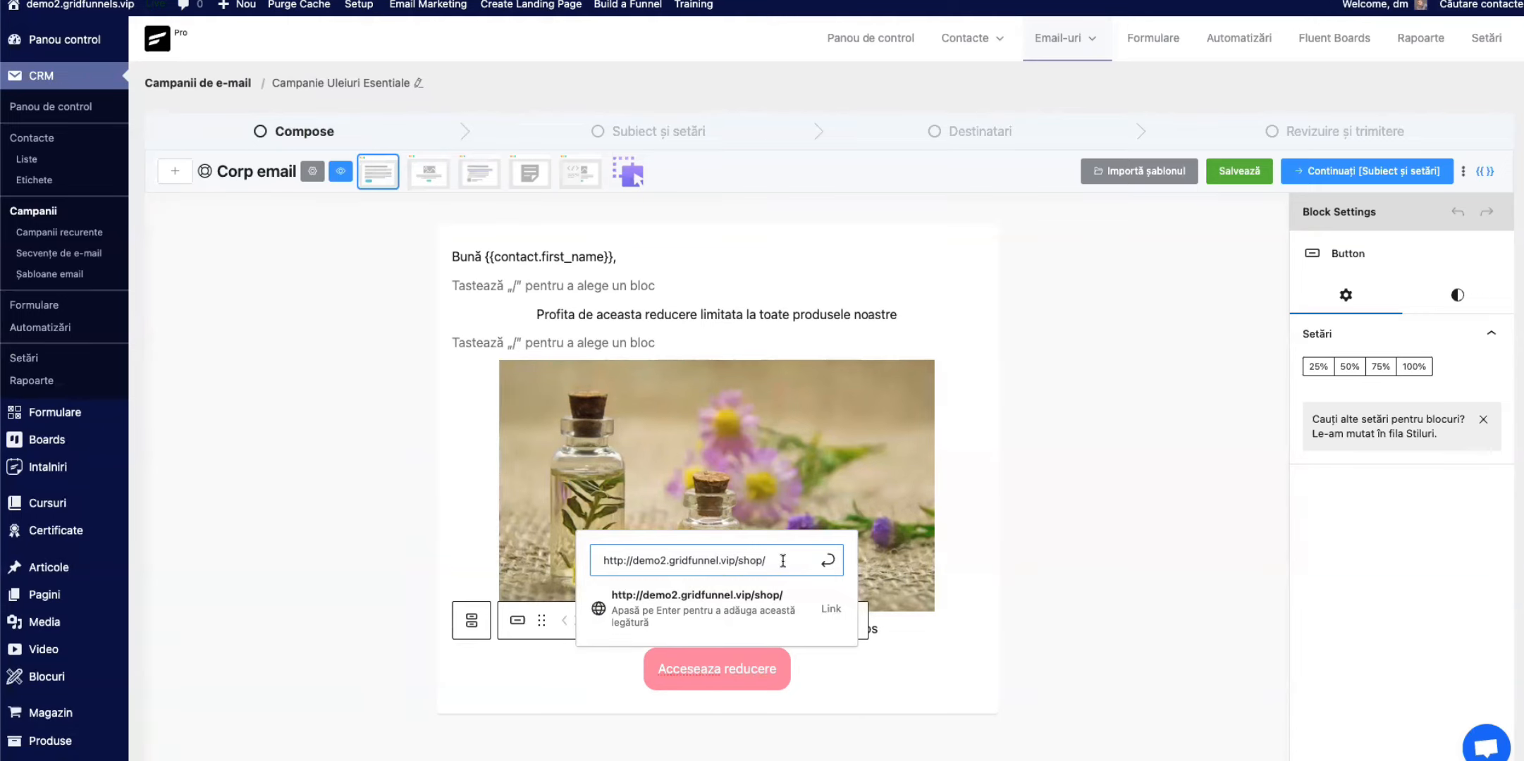
{"action": "left_click", "coordinate": [828, 560]}
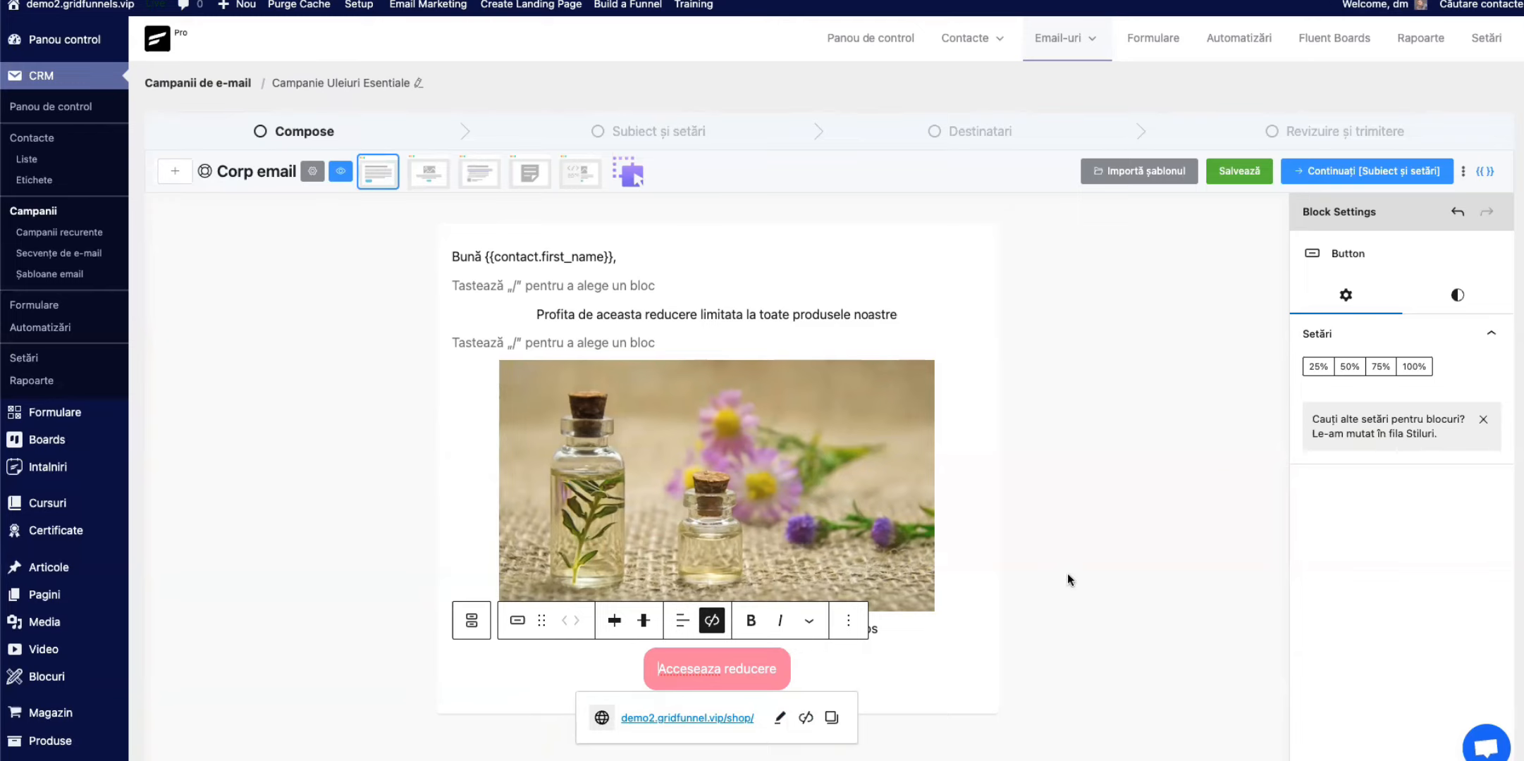
Step: Continue through the subject and recipients stages to the review page and check the email body preview down to its footer
{"action": "left_click", "coordinate": [1350, 171]}
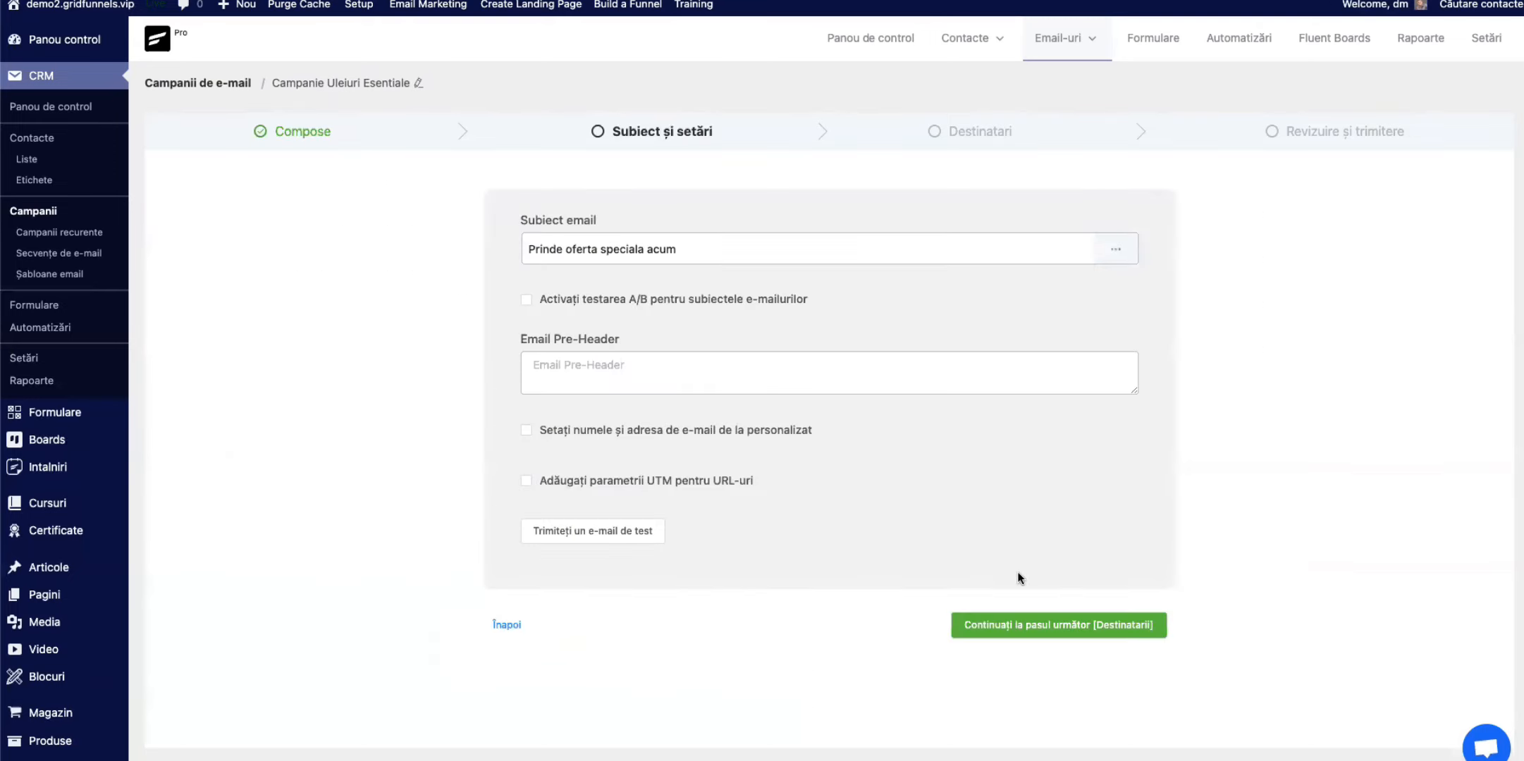
{"action": "left_click", "coordinate": [1048, 626]}
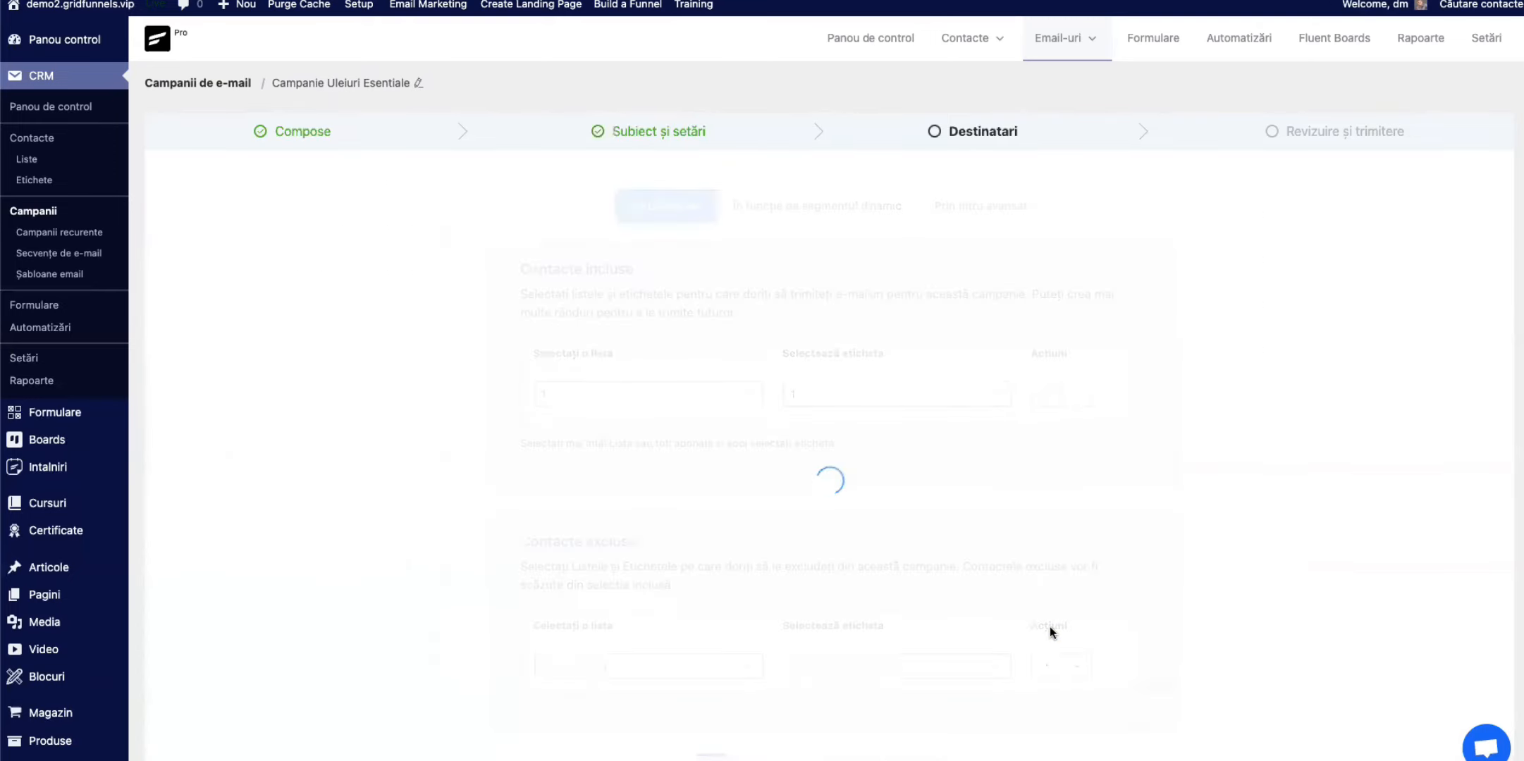
{"action": "scroll", "coordinate": [916, 594], "scroll_direction": "down", "scroll_amount": 2}
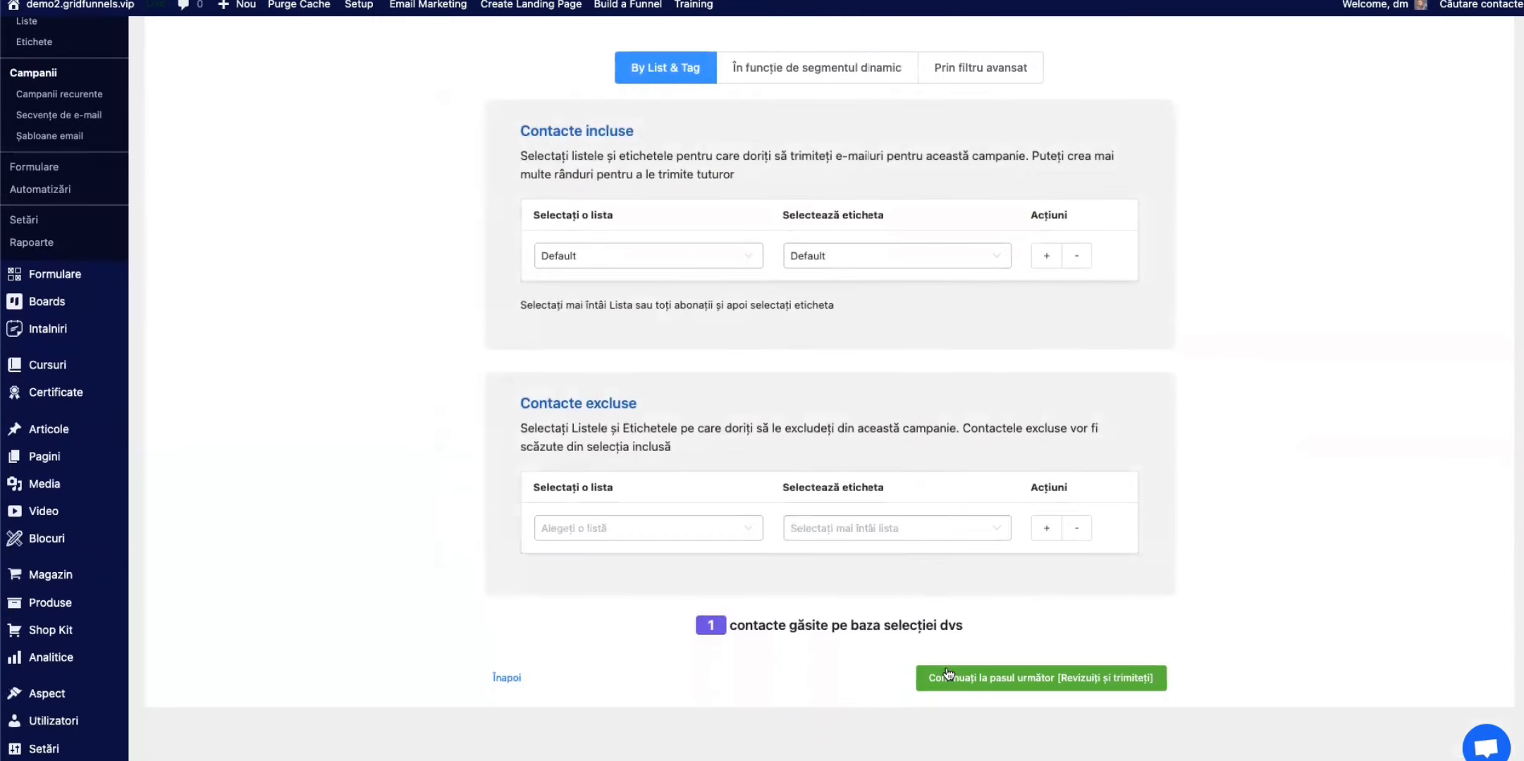
{"action": "left_click", "coordinate": [1067, 698]}
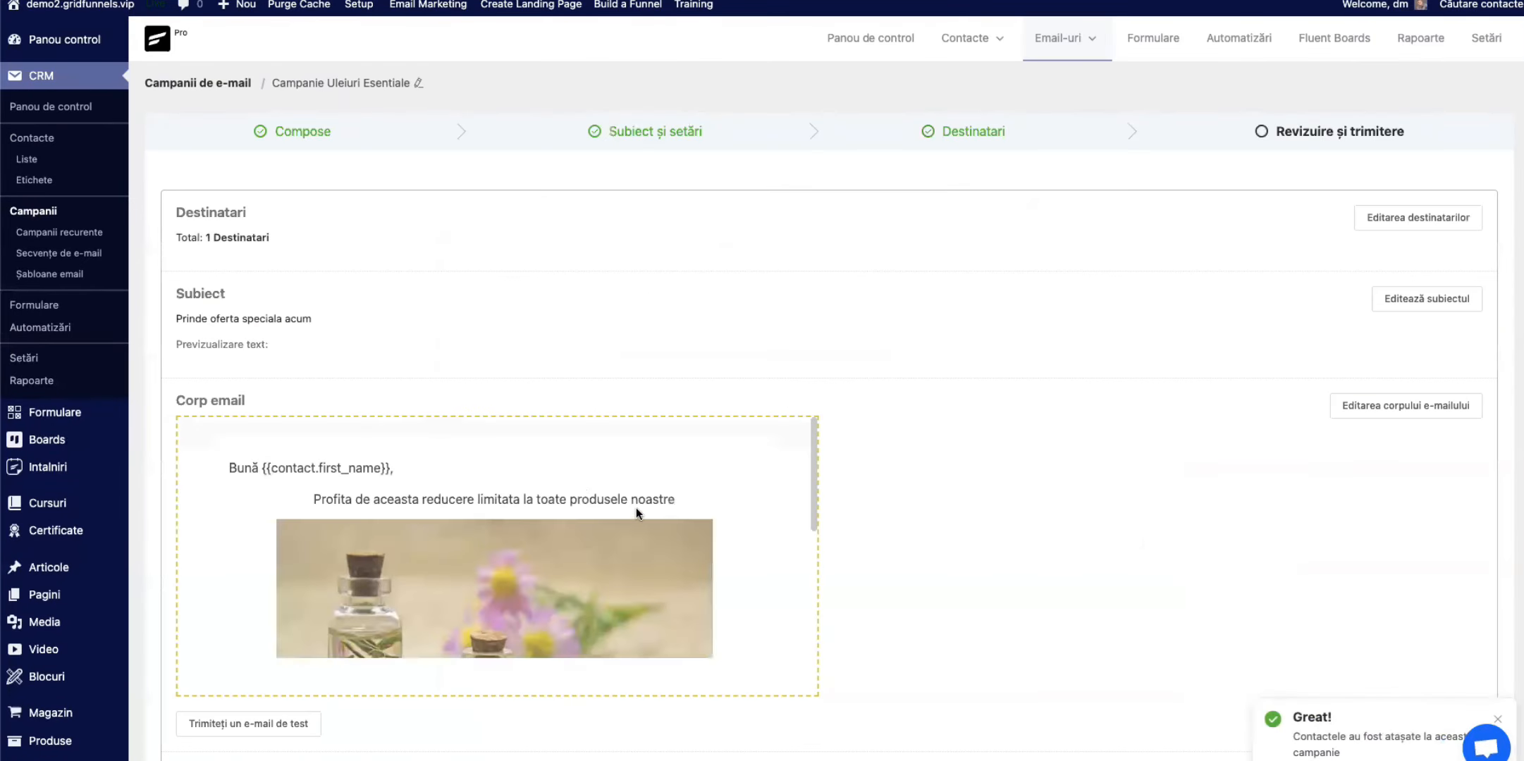
{"action": "scroll", "coordinate": [559, 509], "scroll_direction": "down", "scroll_amount": 1}
{"action": "scroll", "coordinate": [878, 546], "scroll_direction": "down", "scroll_amount": 2}
{"action": "scroll", "coordinate": [521, 361], "scroll_direction": "down", "scroll_amount": 4}
{"action": "scroll", "coordinate": [520, 370], "scroll_direction": "down", "scroll_amount": 1}
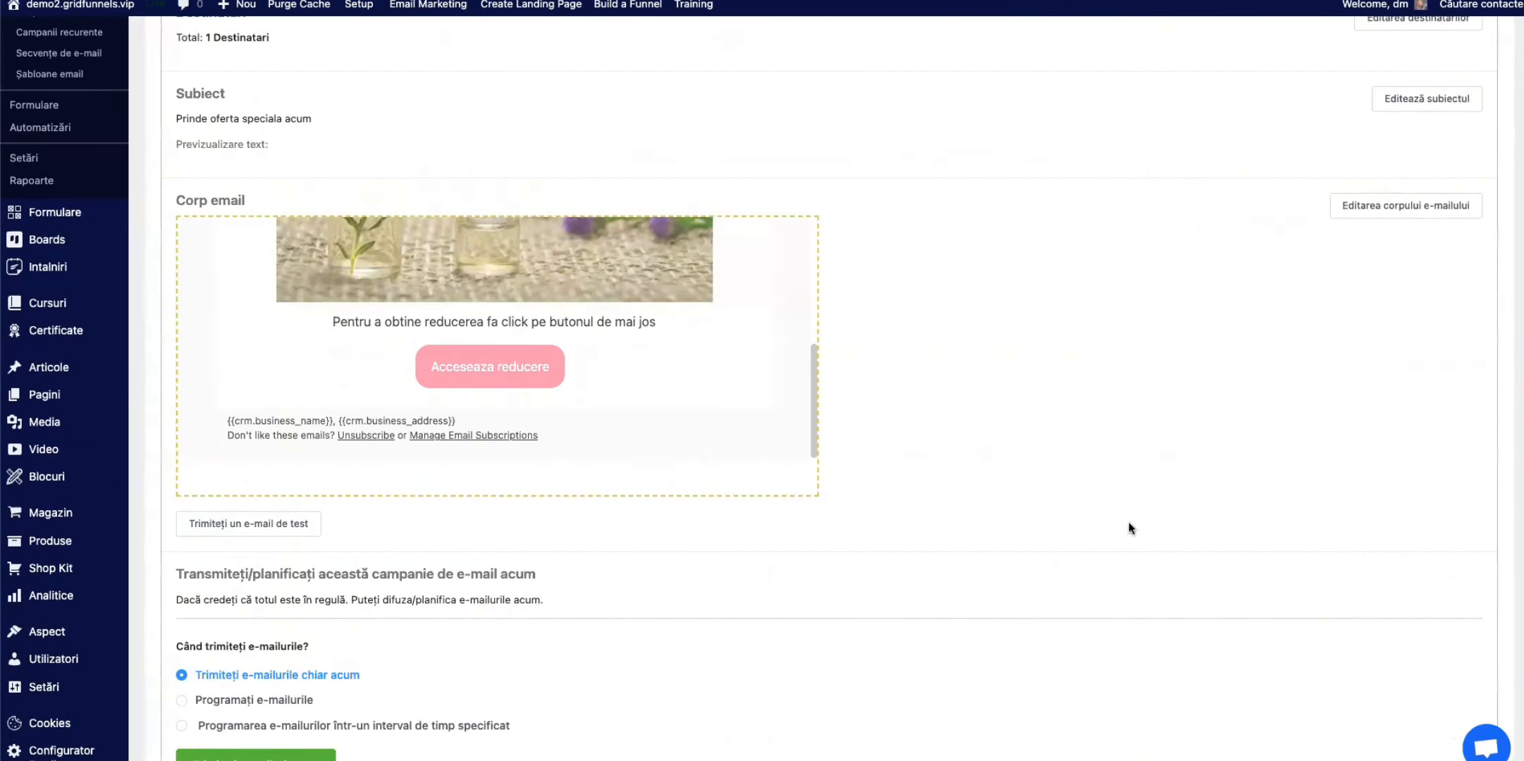
Step: Send a test email of the campaign to a custom test e-mail address and close the test prompt
{"action": "left_click", "coordinate": [239, 532]}
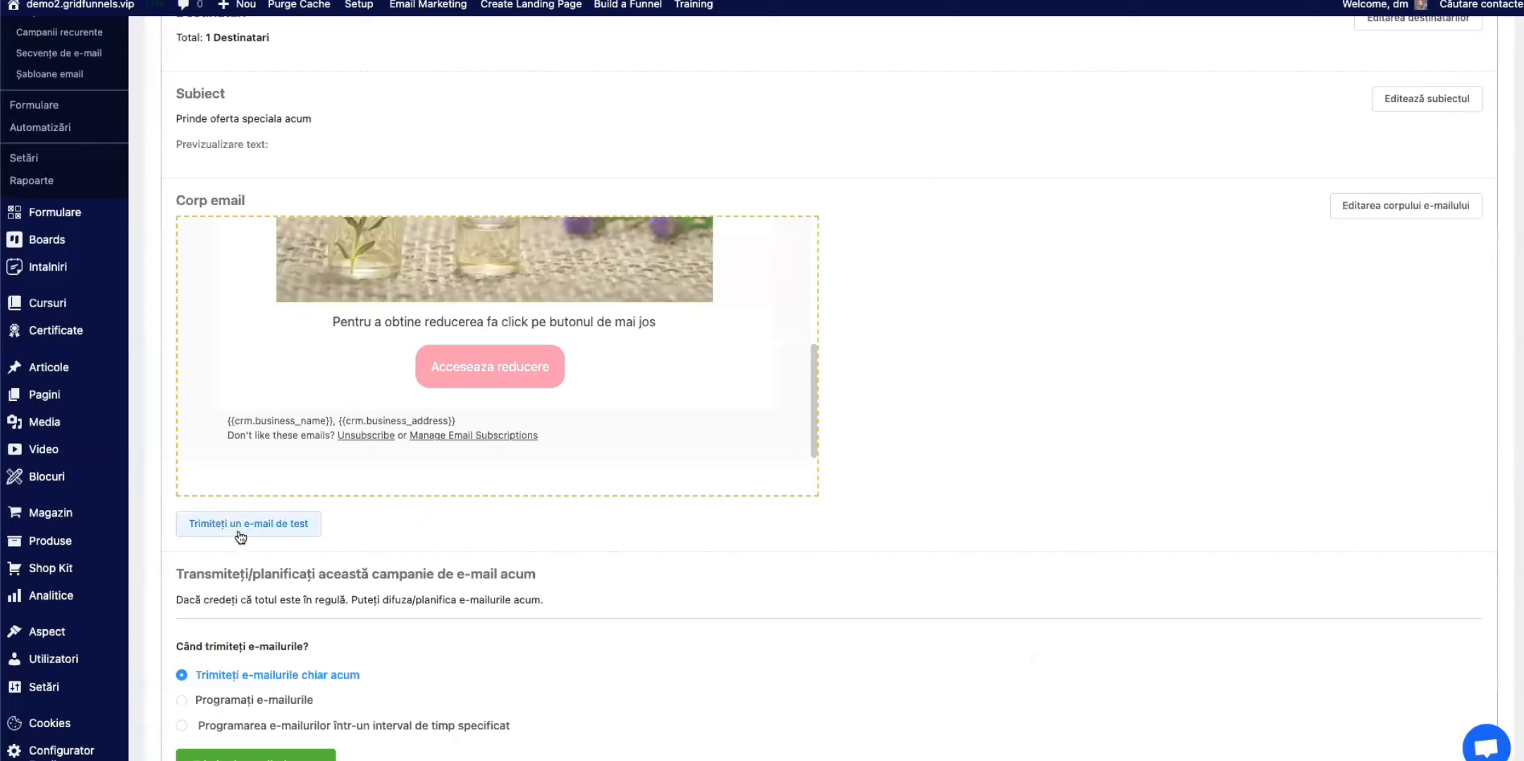
{"action": "left_click", "coordinate": [240, 537]}
{"action": "left_click_drag", "start_coordinate": [460, 530], "coordinate": [336, 527]}
{"action": "key", "text": "BackSpace"}
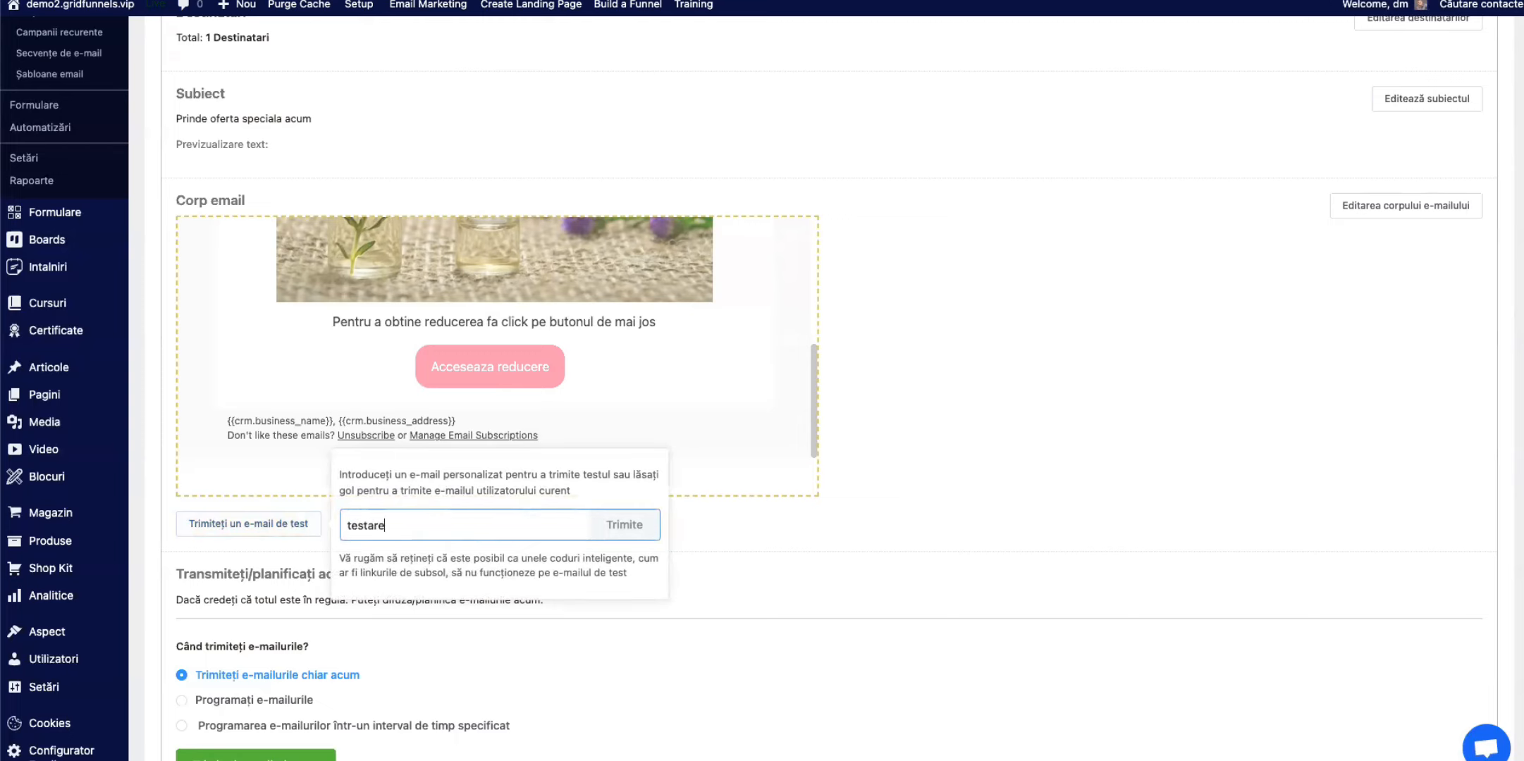
{"action": "left_click", "coordinate": [630, 523]}
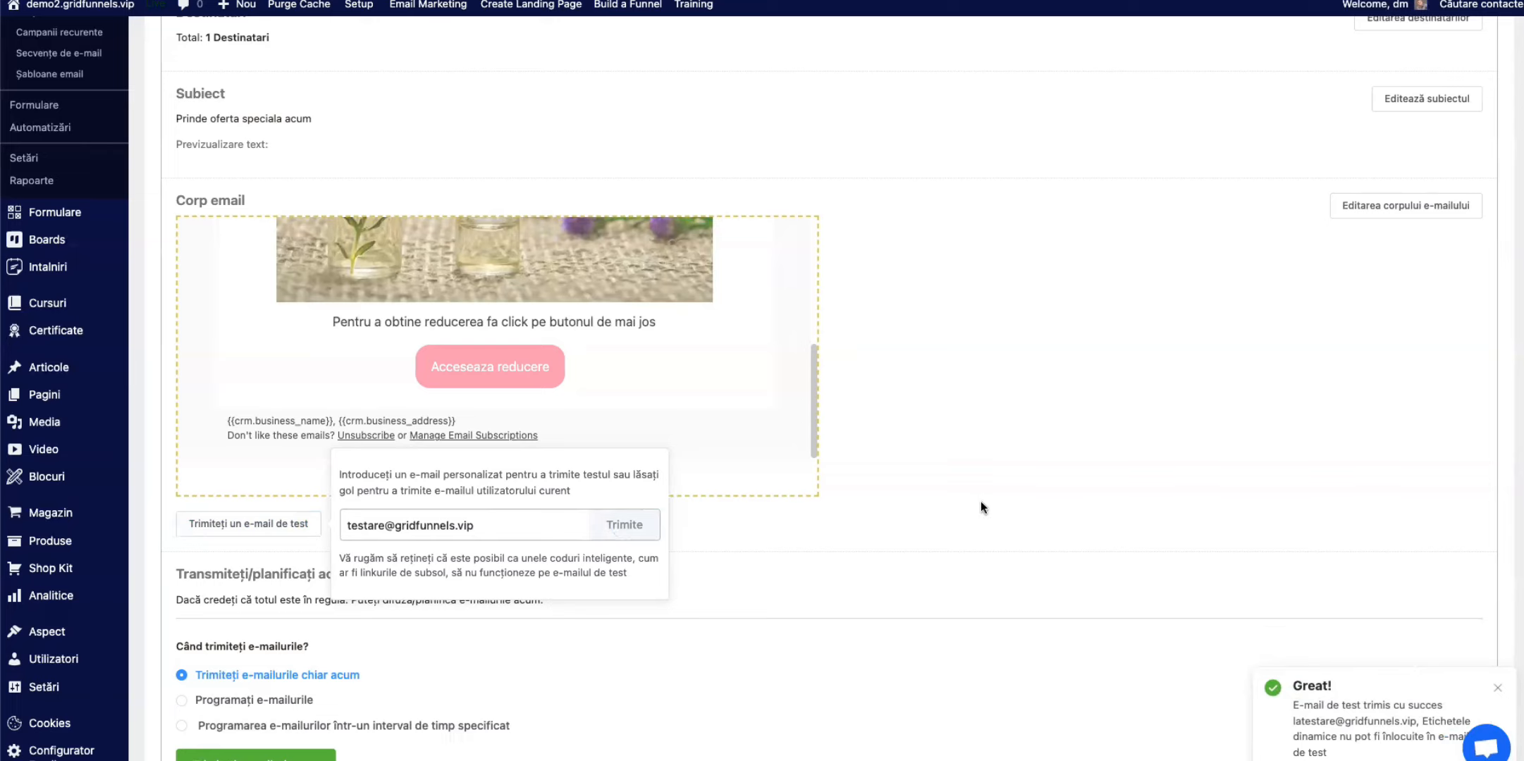
{"action": "left_click", "coordinate": [928, 535]}
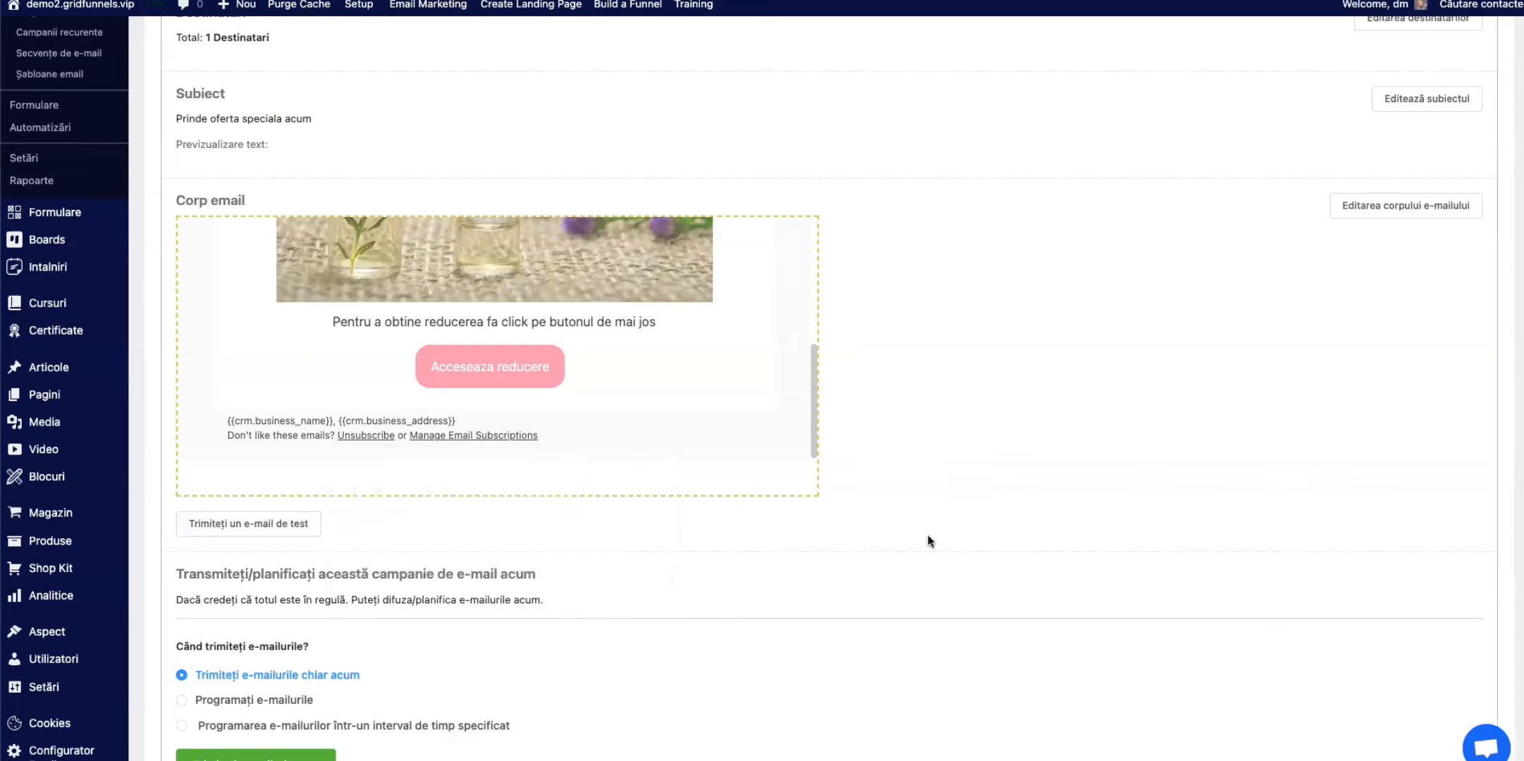
{"action": "scroll", "coordinate": [928, 534], "scroll_direction": "down", "scroll_amount": 3}
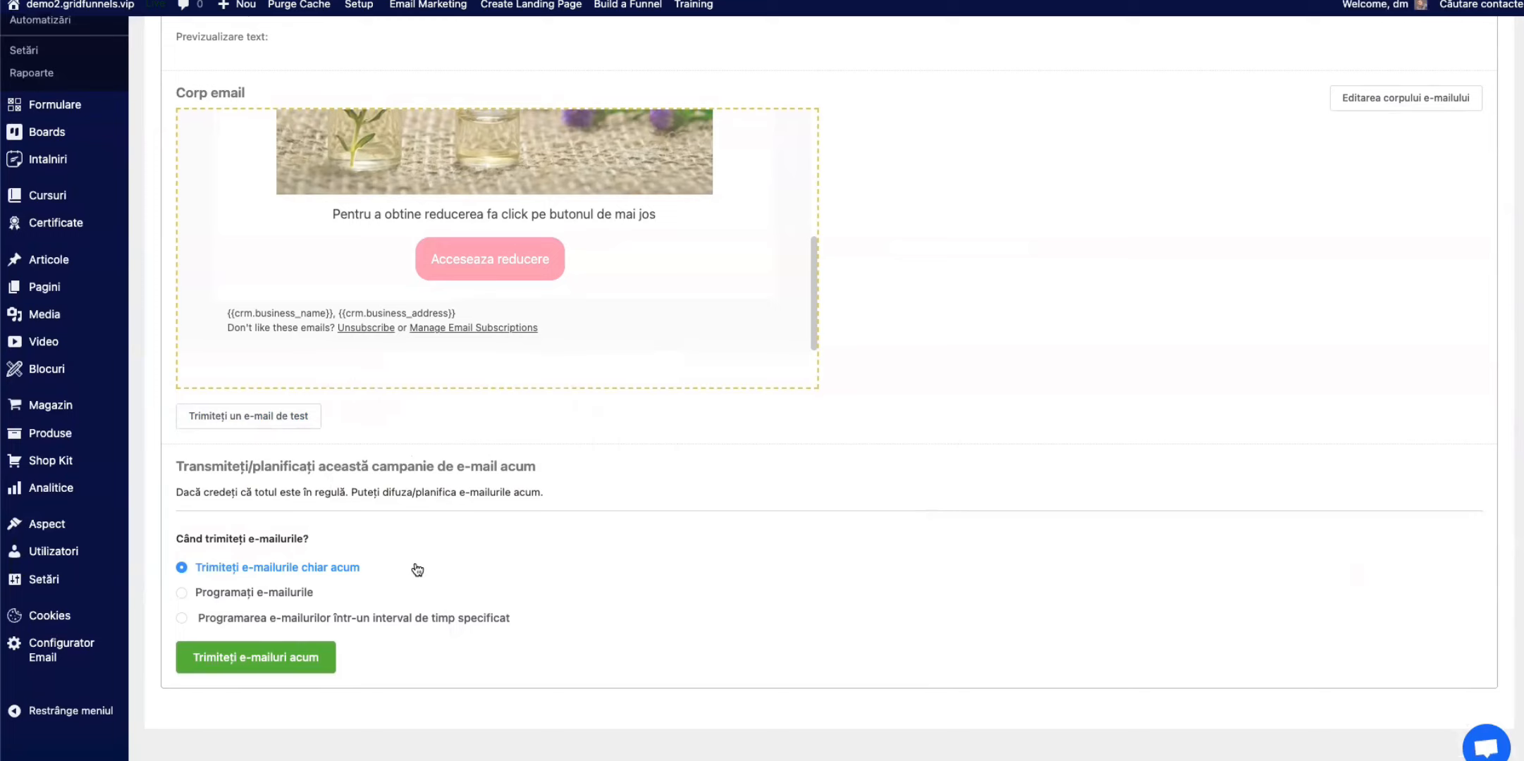
{"action": "left_click", "coordinate": [181, 596]}
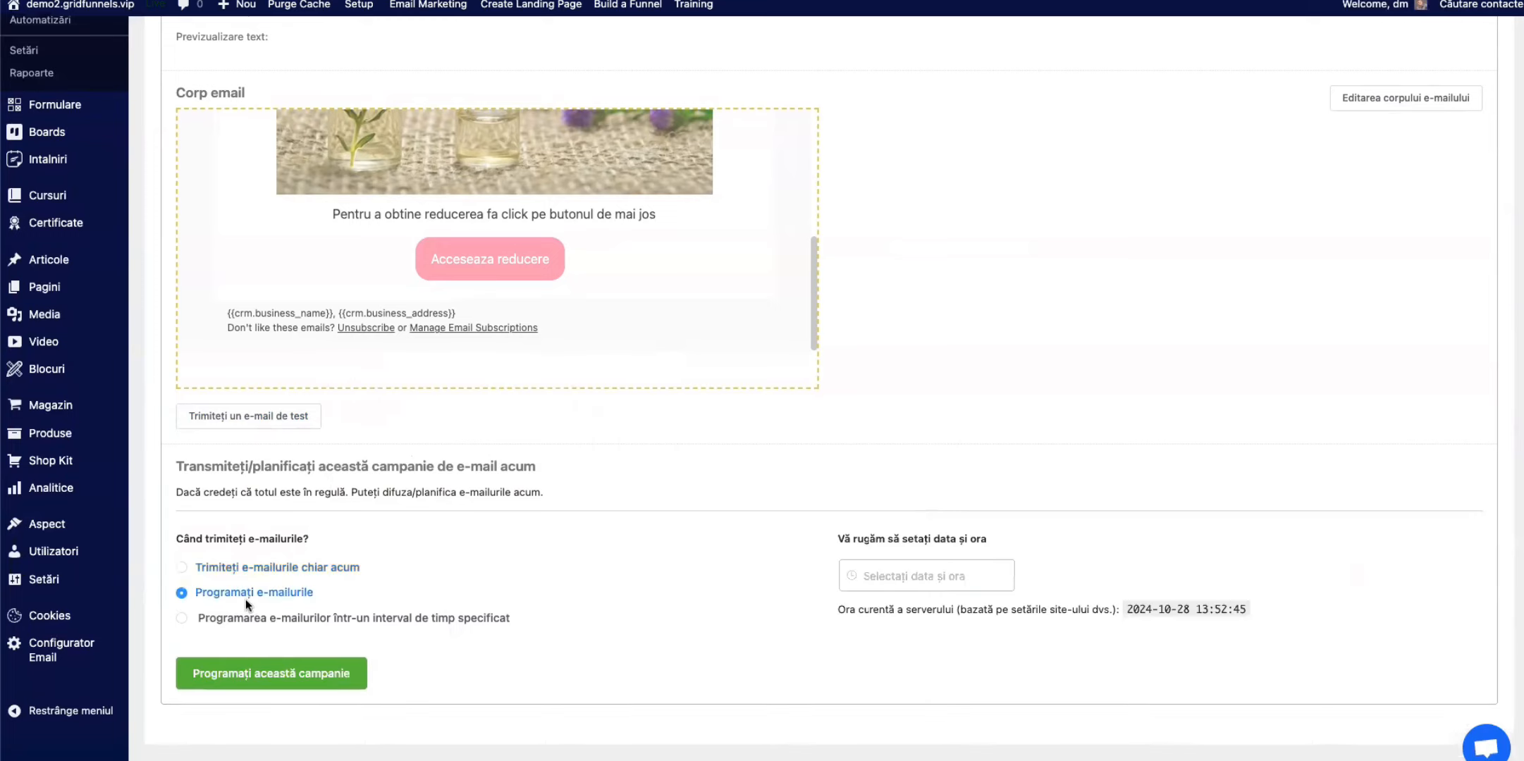
{"action": "left_click", "coordinate": [901, 581]}
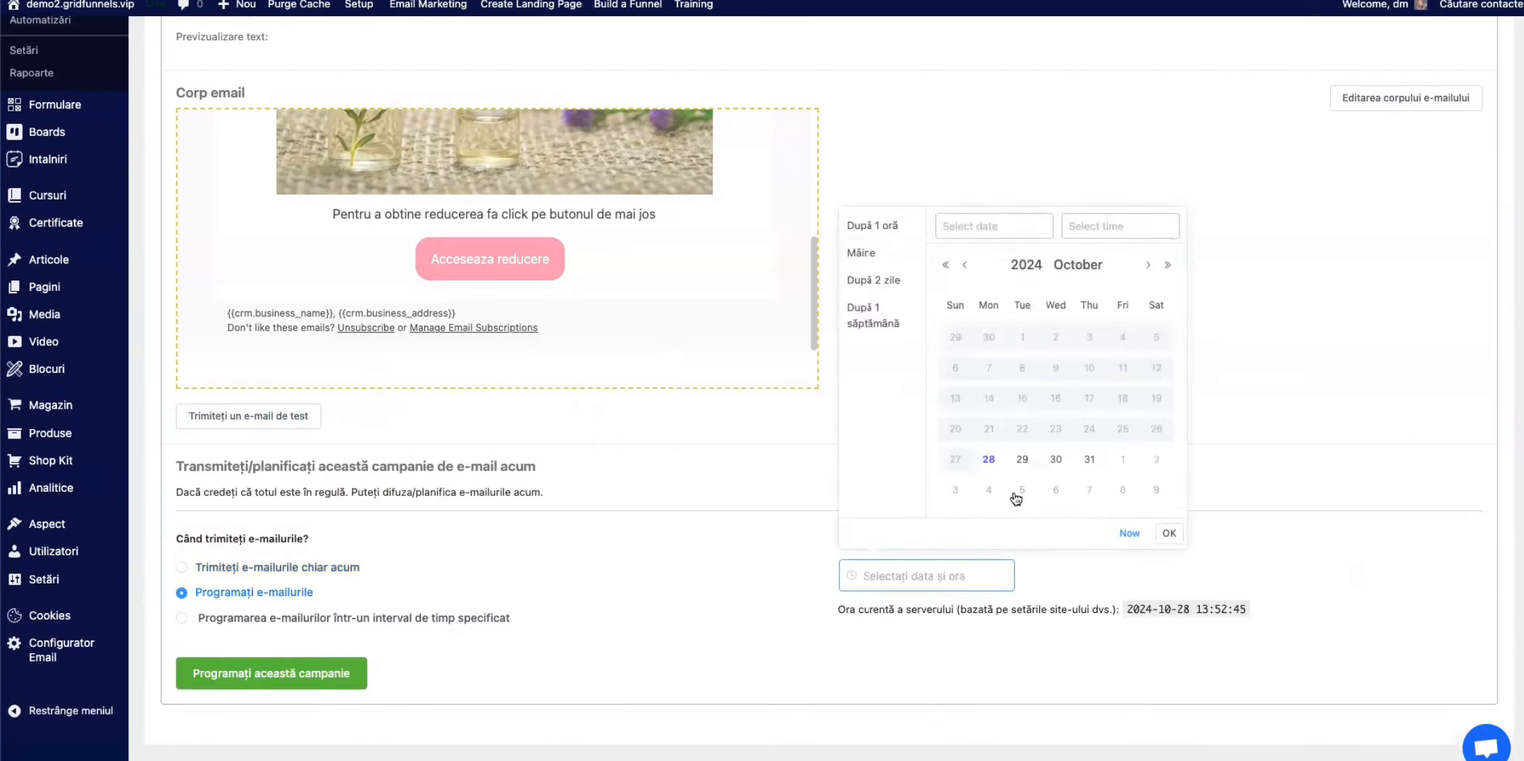
{"action": "left_click", "coordinate": [1055, 461]}
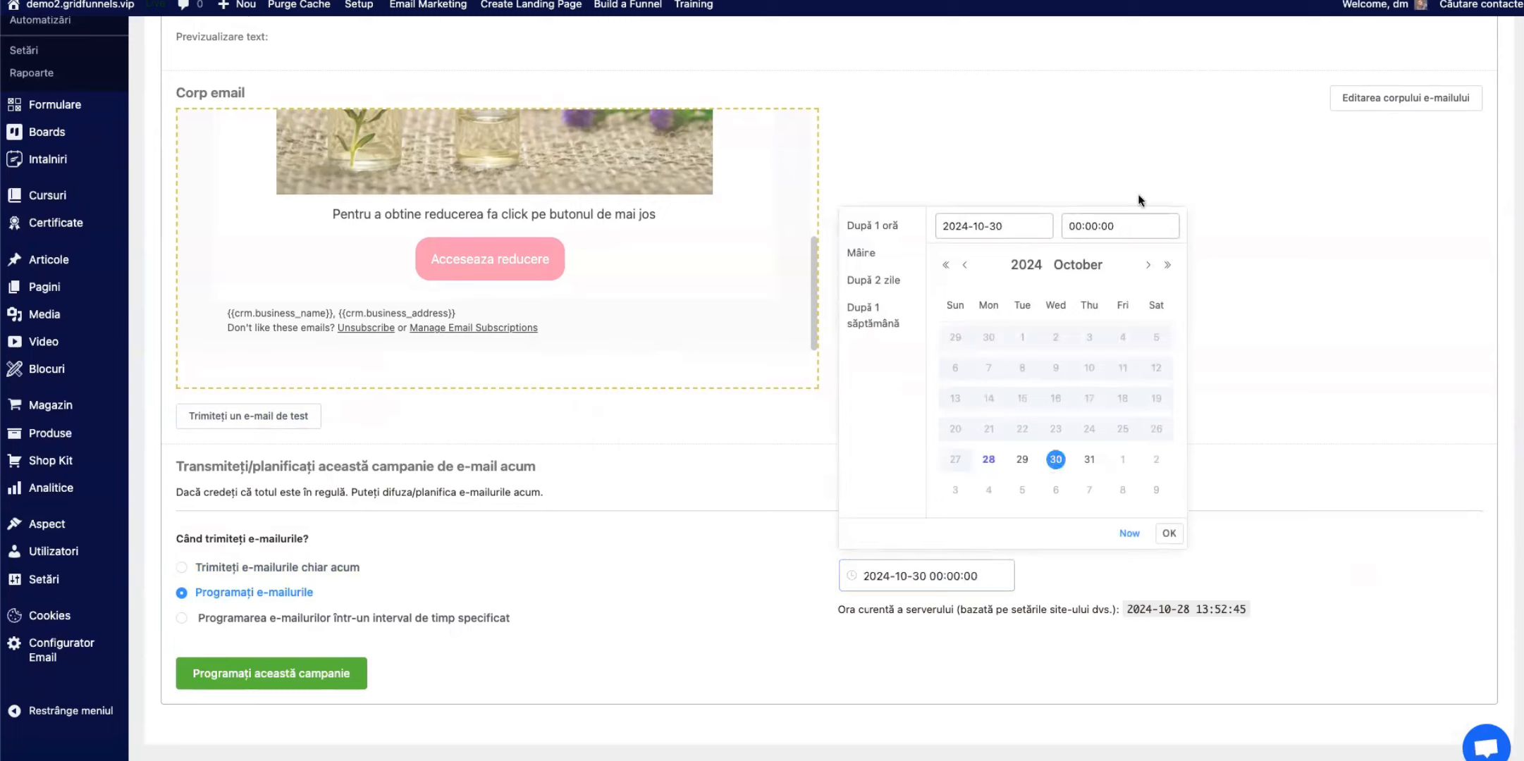
{"action": "left_click", "coordinate": [1124, 226]}
{"action": "scroll", "coordinate": [1082, 368], "scroll_direction": "down", "scroll_amount": 2}
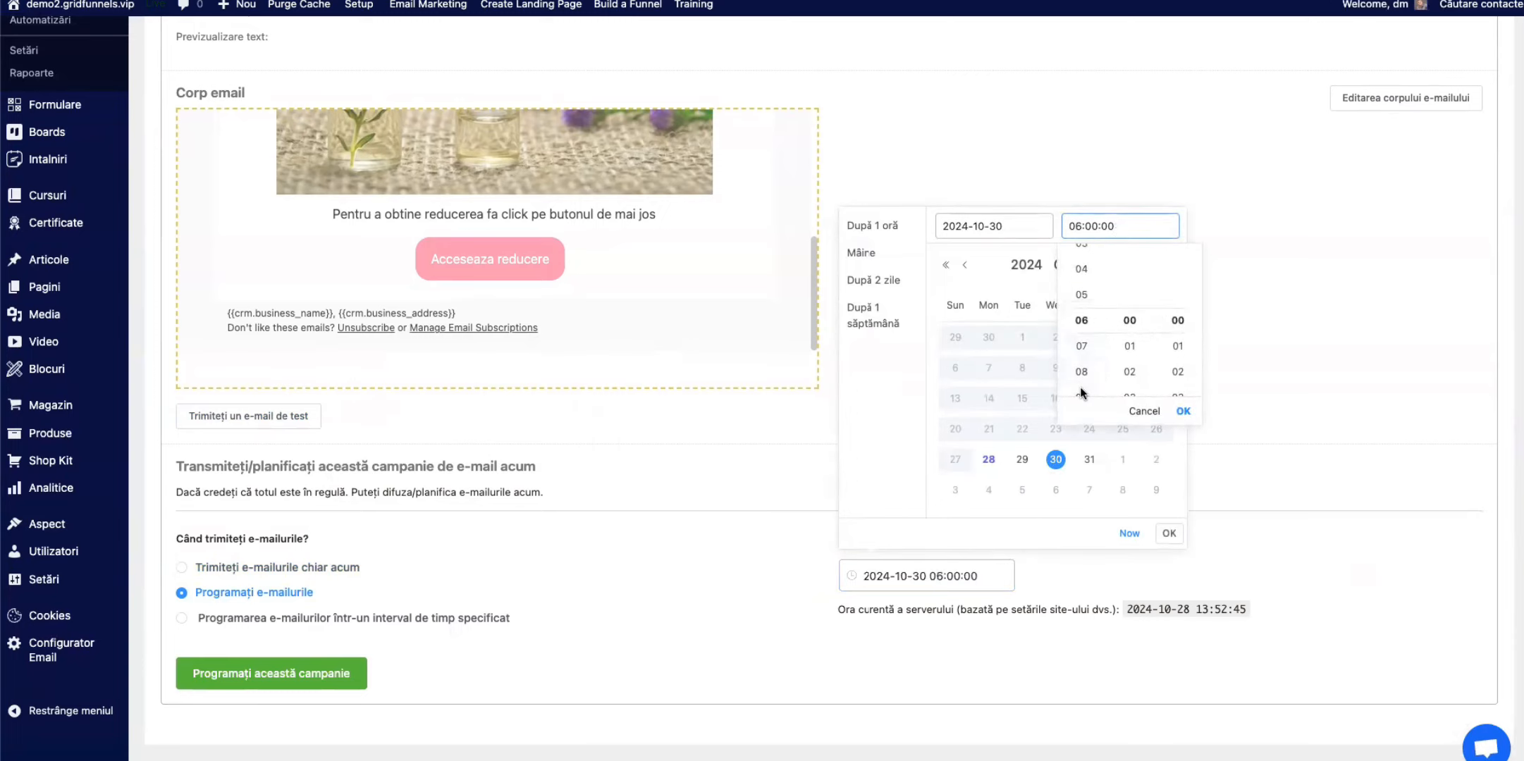
{"action": "left_click", "coordinate": [1084, 395]}
{"action": "left_click", "coordinate": [1183, 413]}
{"action": "left_click", "coordinate": [1169, 533]}
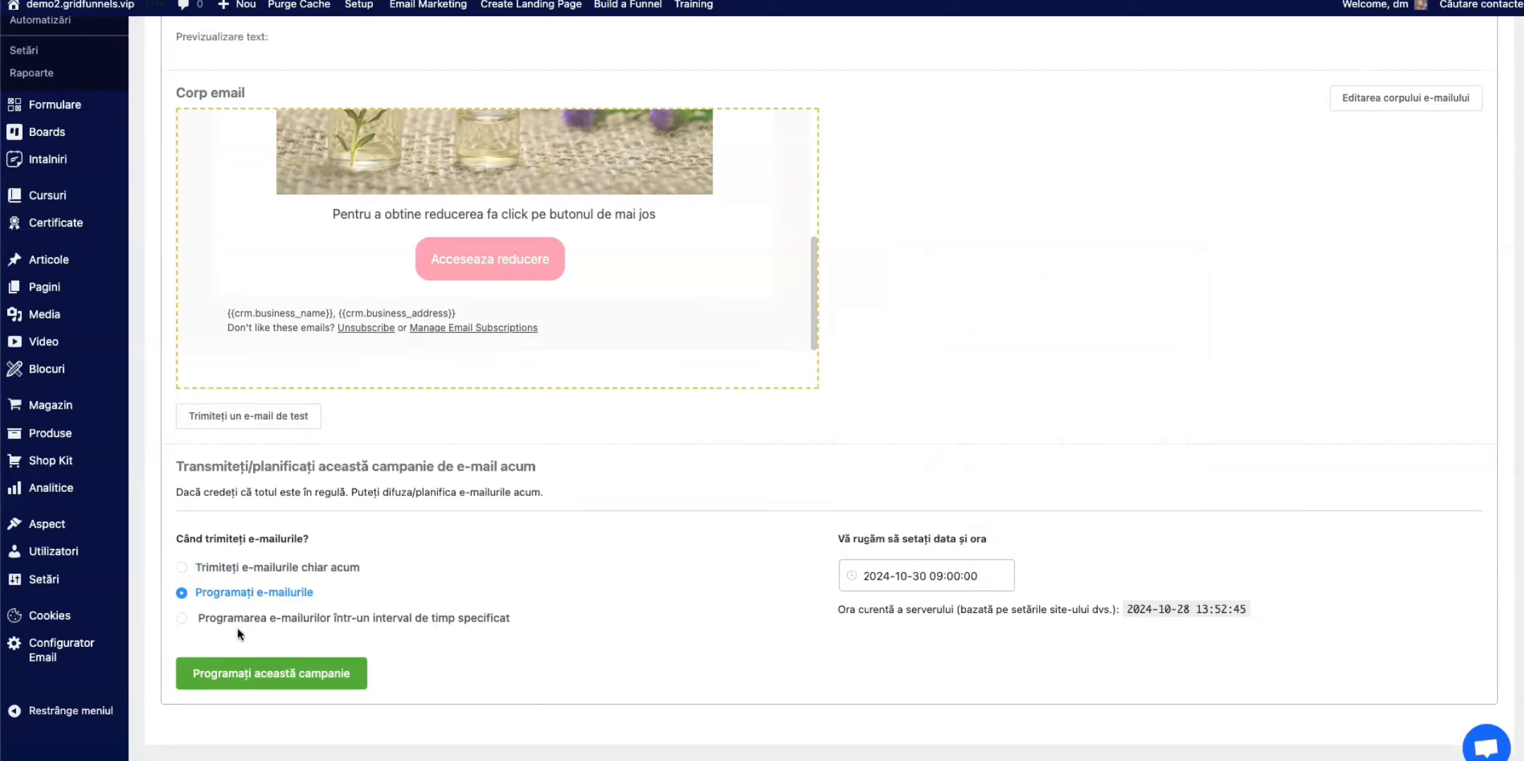
Step: Look over the review page once more, then schedule the campaign and confirm
{"action": "scroll", "coordinate": [800, 504], "scroll_direction": "up", "scroll_amount": 3}
{"action": "scroll", "coordinate": [800, 502], "scroll_direction": "up", "scroll_amount": 2}
{"action": "scroll", "coordinate": [670, 490], "scroll_direction": "down", "scroll_amount": 5}
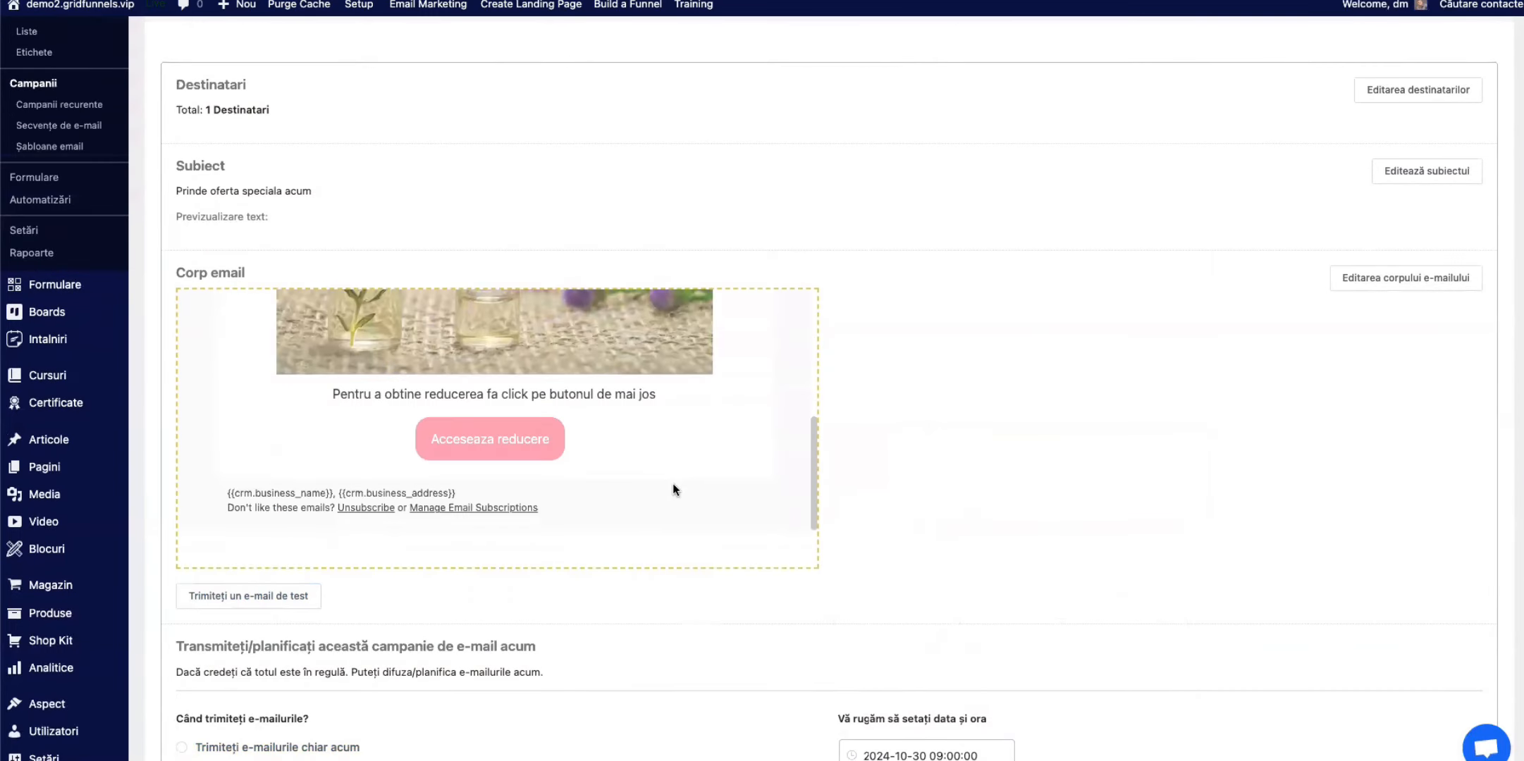
{"action": "left_click", "coordinate": [266, 651]}
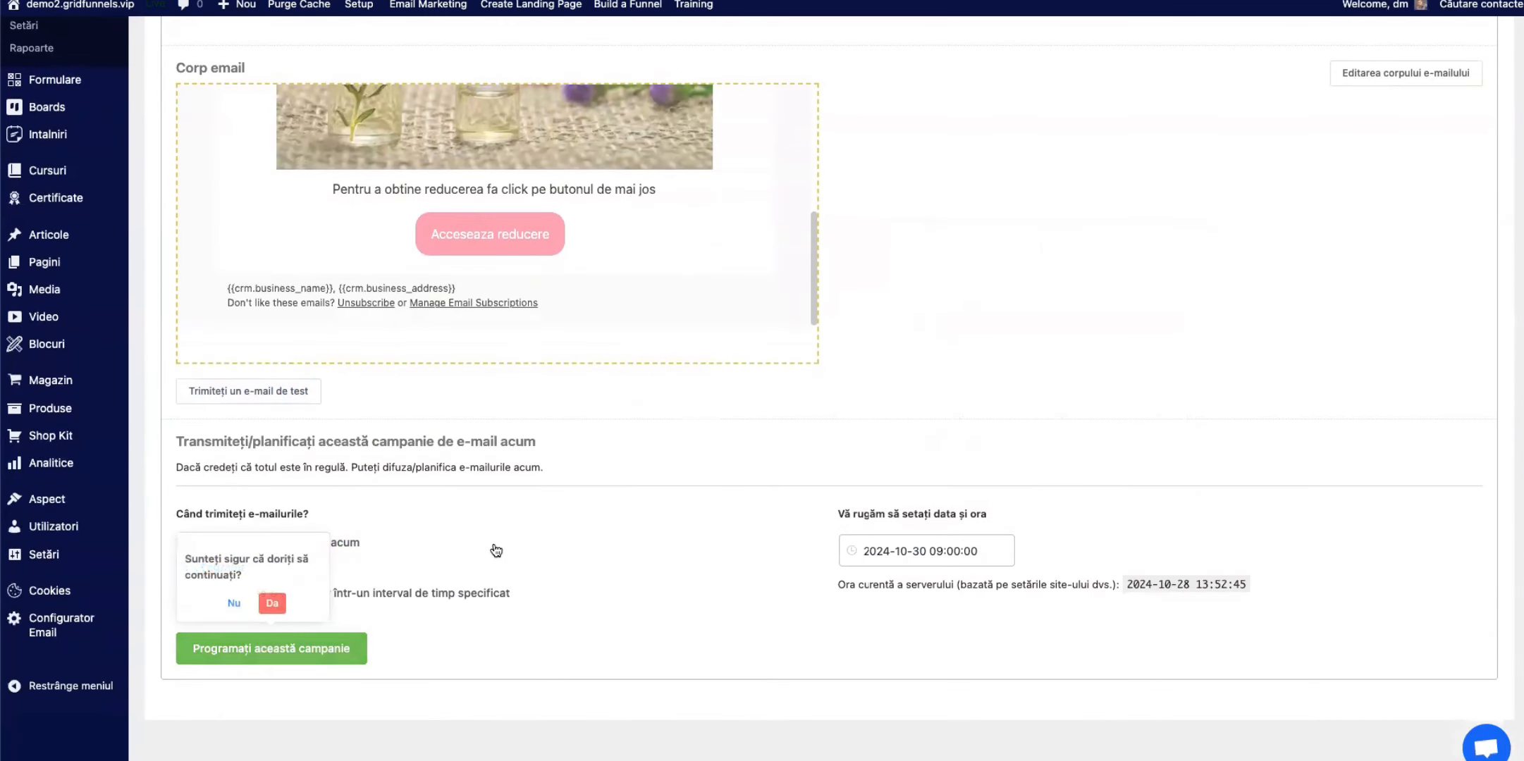
{"action": "left_click", "coordinate": [272, 605]}
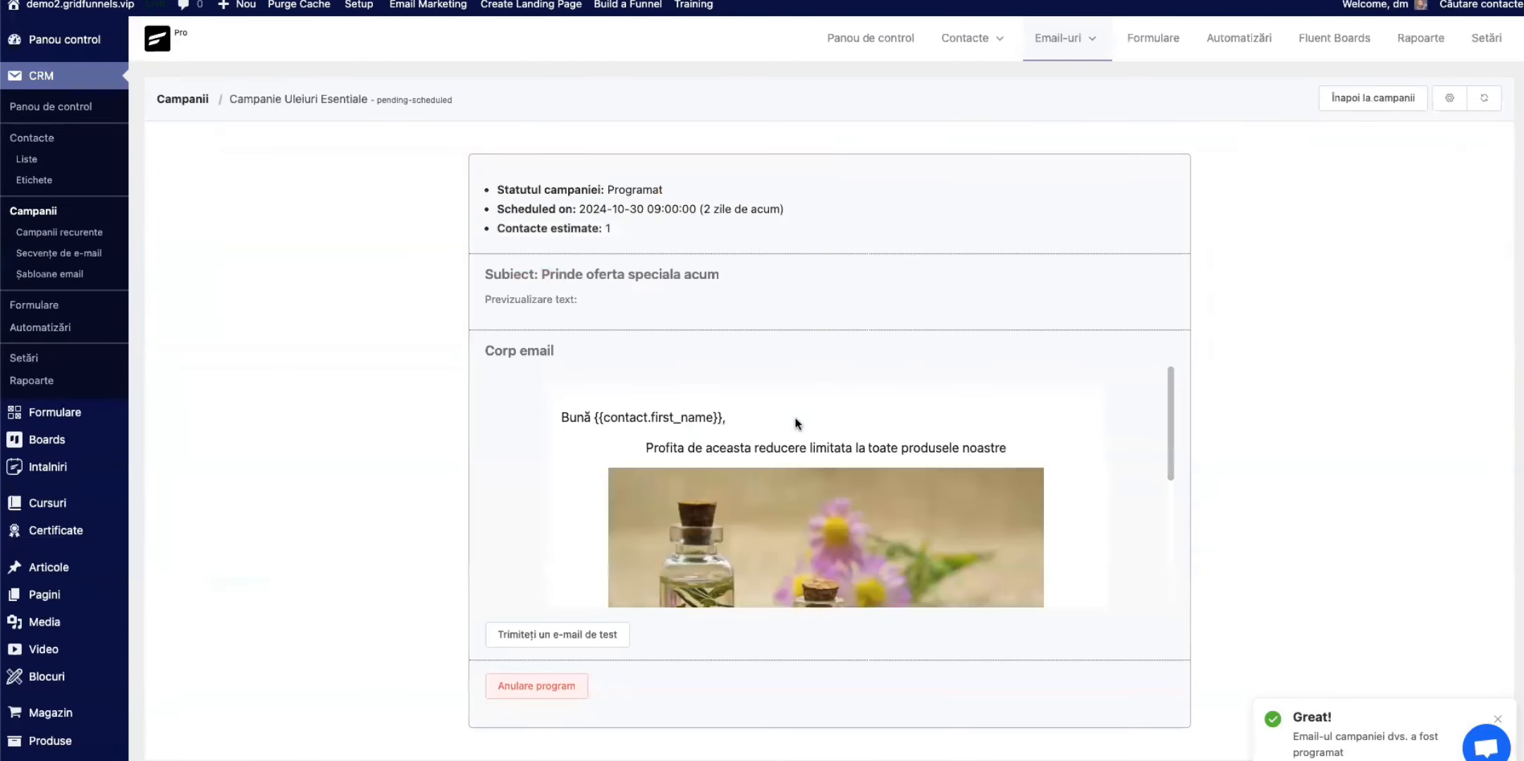
Step: Review the scheduled campaign's summary and email body, and open the CRM dashboard
{"action": "scroll", "coordinate": [765, 381], "scroll_direction": "down", "scroll_amount": 3}
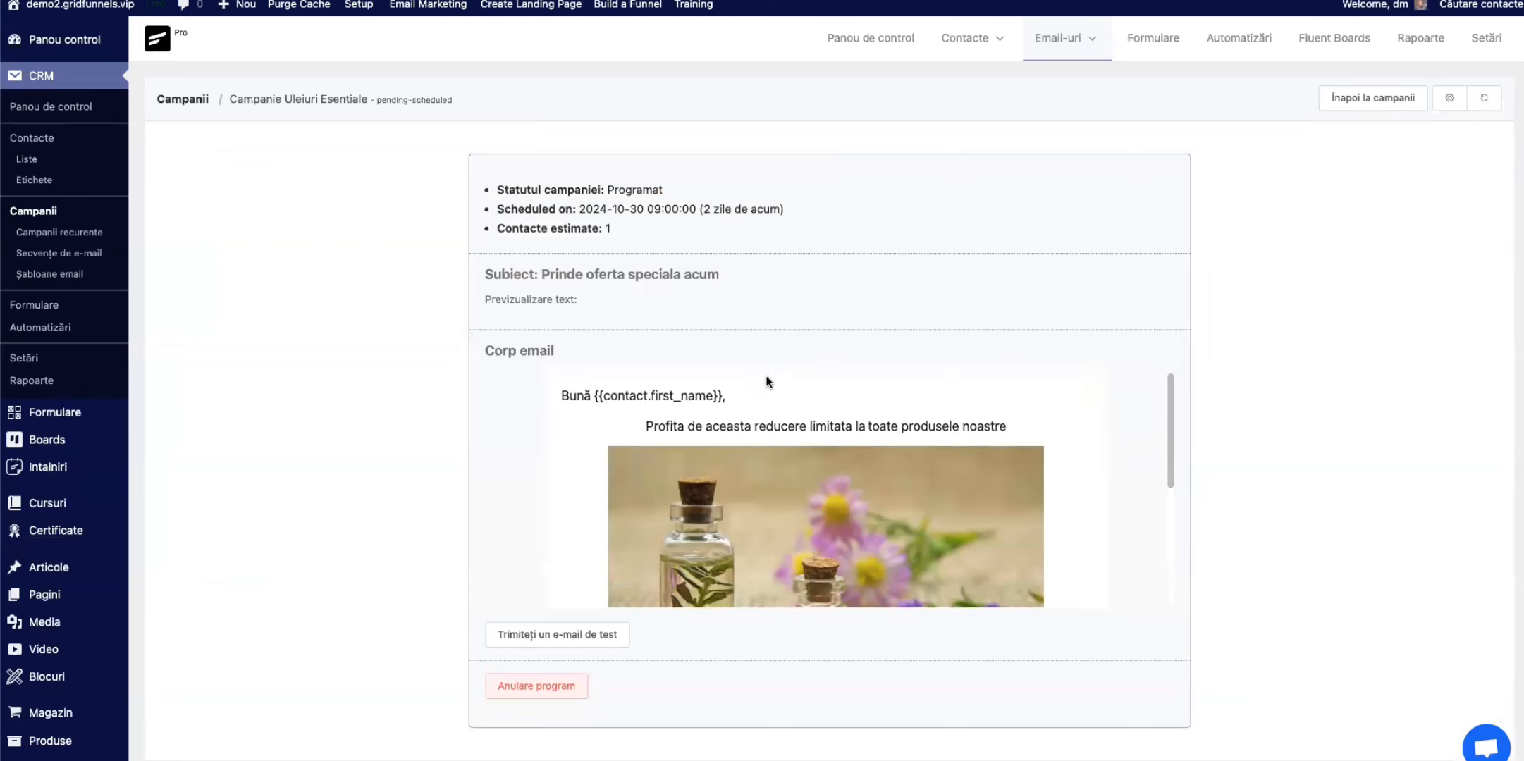
{"action": "scroll", "coordinate": [676, 302], "scroll_direction": "down", "scroll_amount": 4}
{"action": "scroll", "coordinate": [663, 336], "scroll_direction": "up", "scroll_amount": 5}
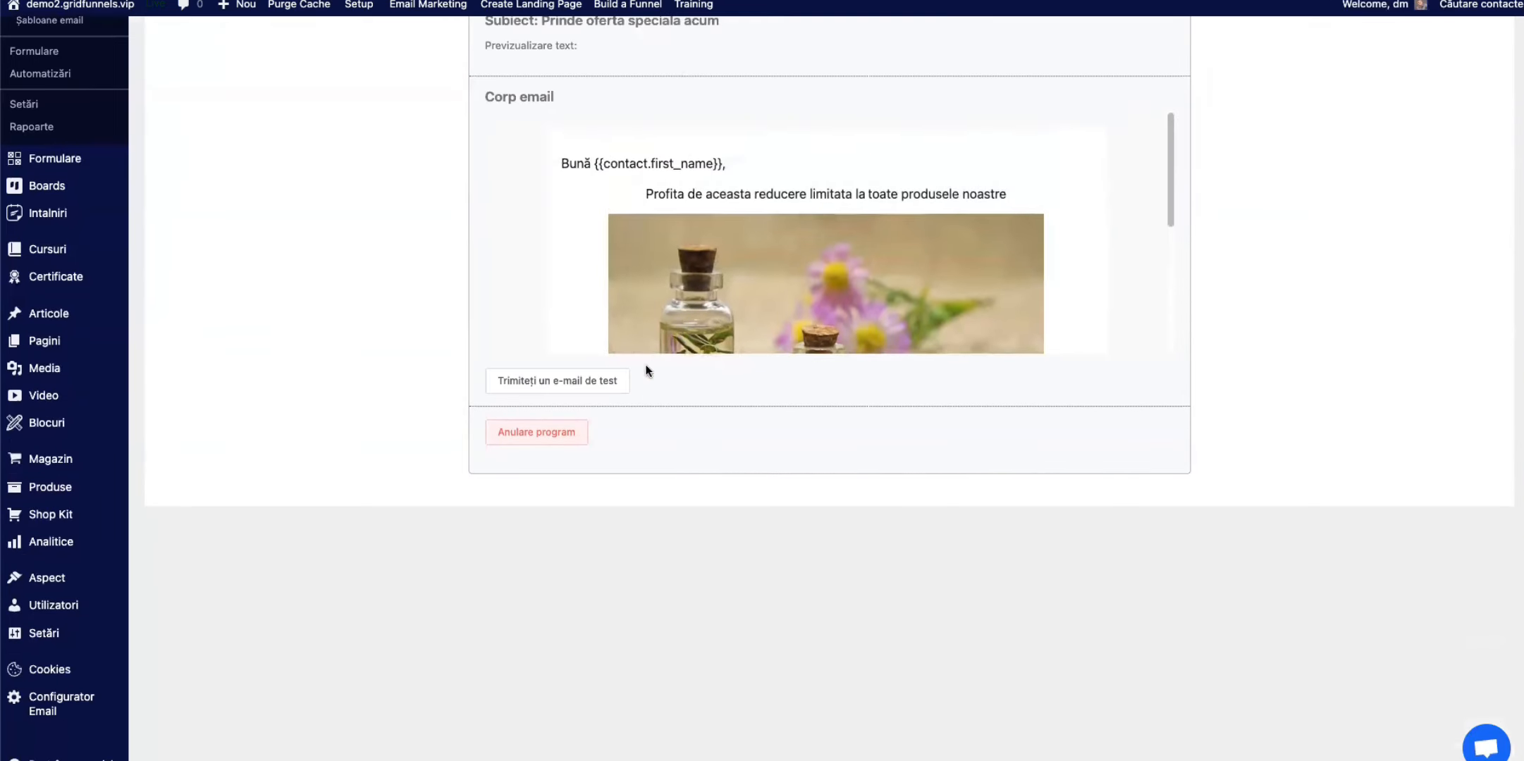
{"action": "scroll", "coordinate": [639, 378], "scroll_direction": "up", "scroll_amount": 1}
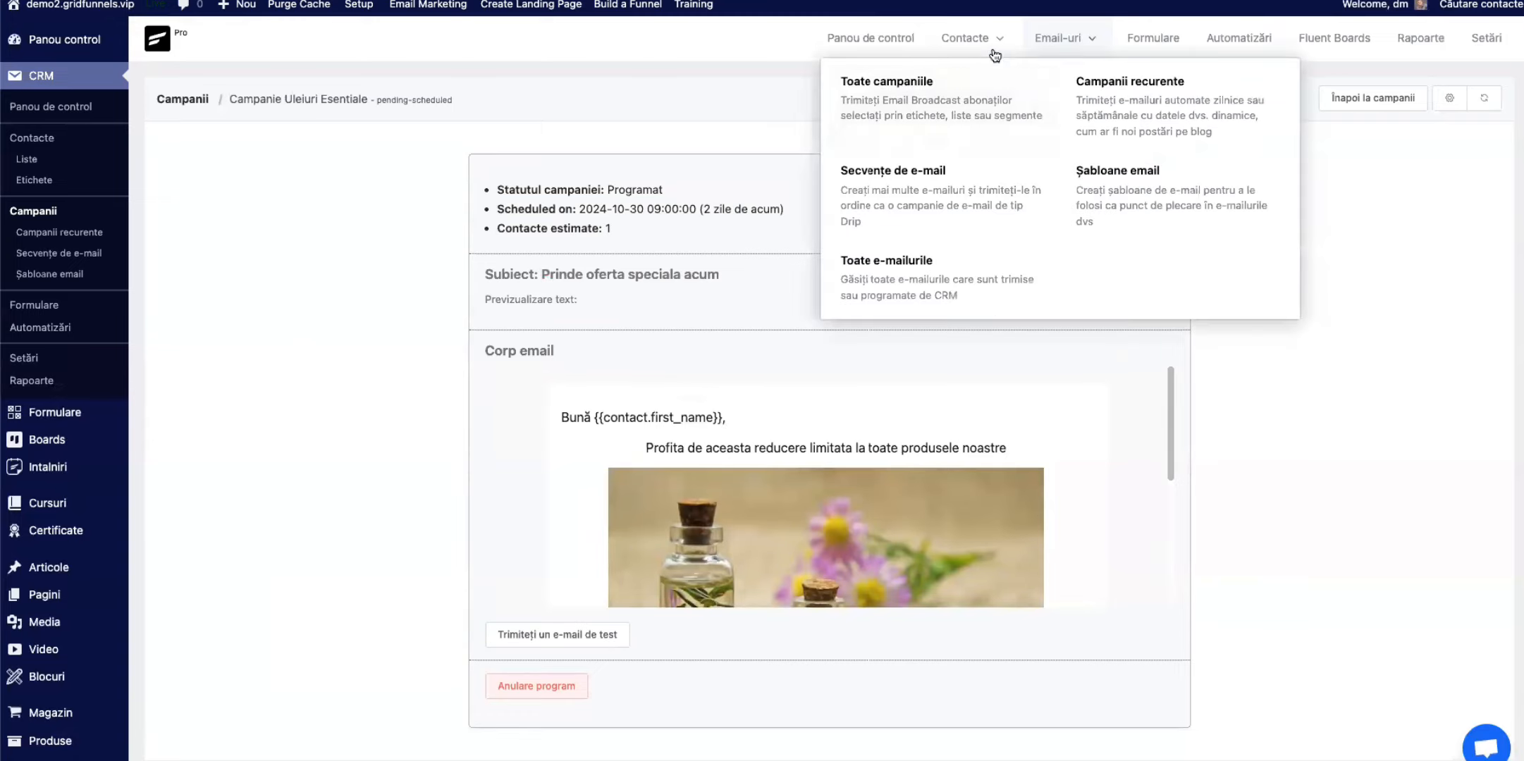
{"action": "left_click", "coordinate": [874, 37]}
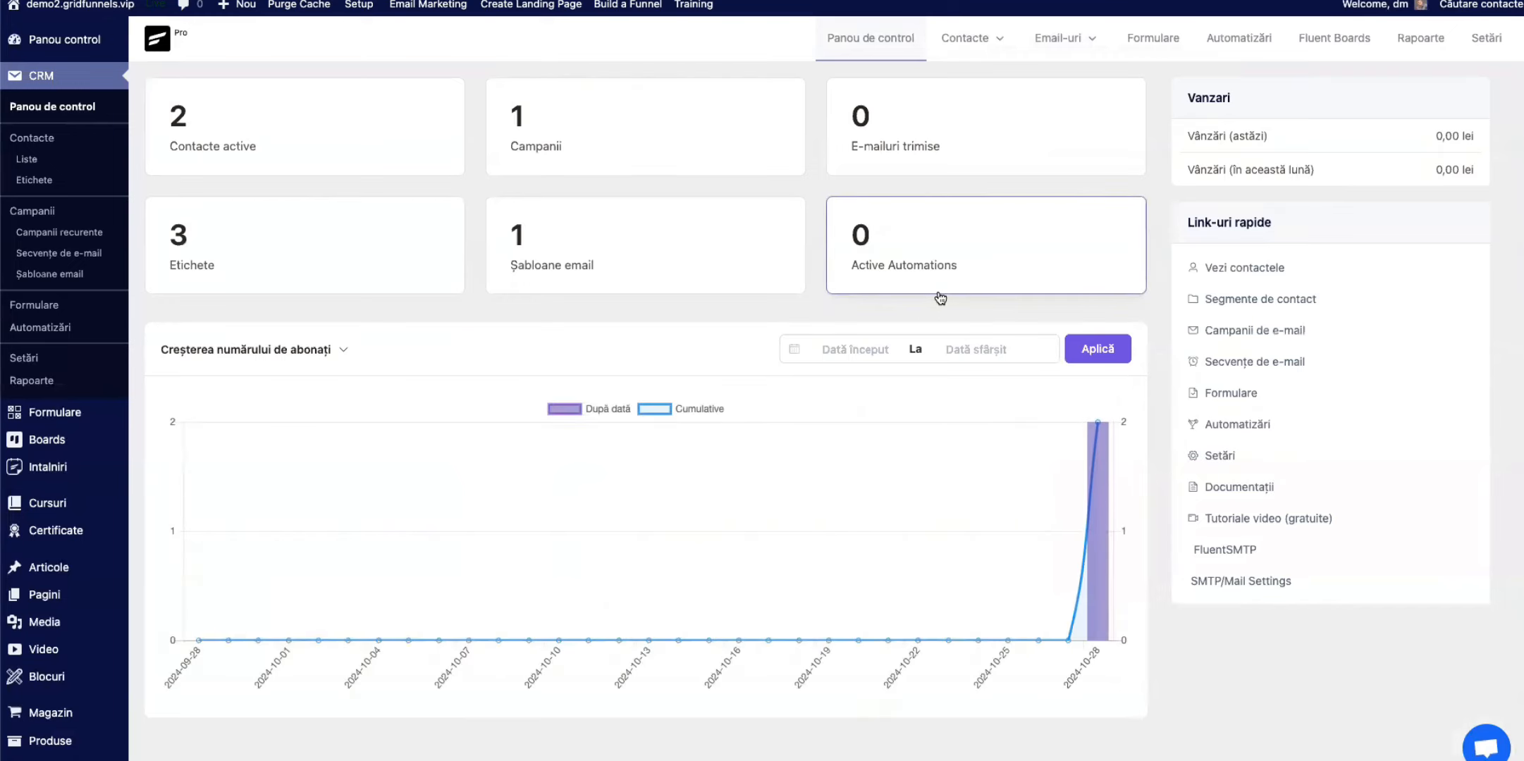
Step: Open Campanie Uleiuri Esentiale from the dashboard's campaign list and examine its email body and scheduled date
{"action": "left_click", "coordinate": [564, 120]}
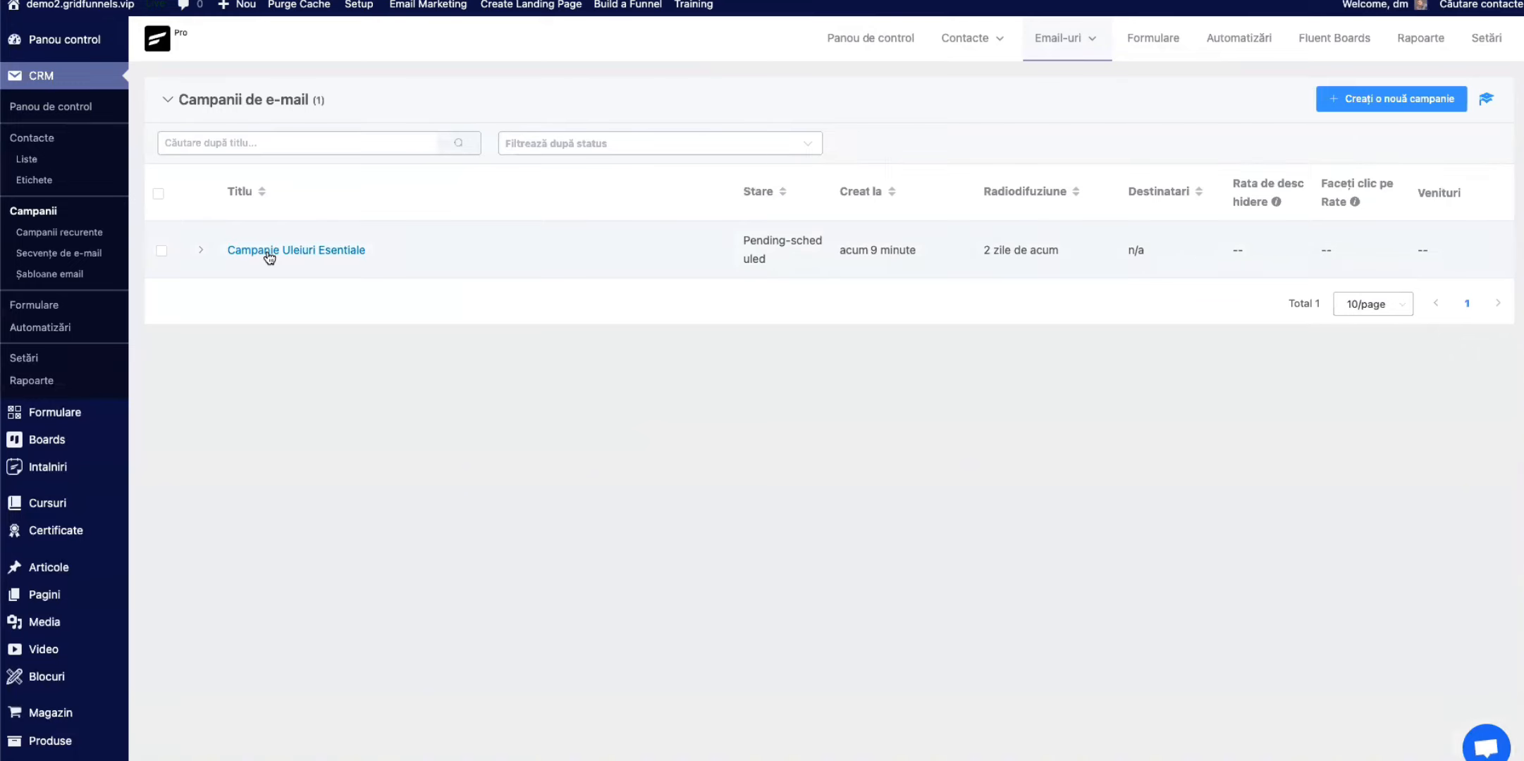
{"action": "left_click", "coordinate": [269, 252]}
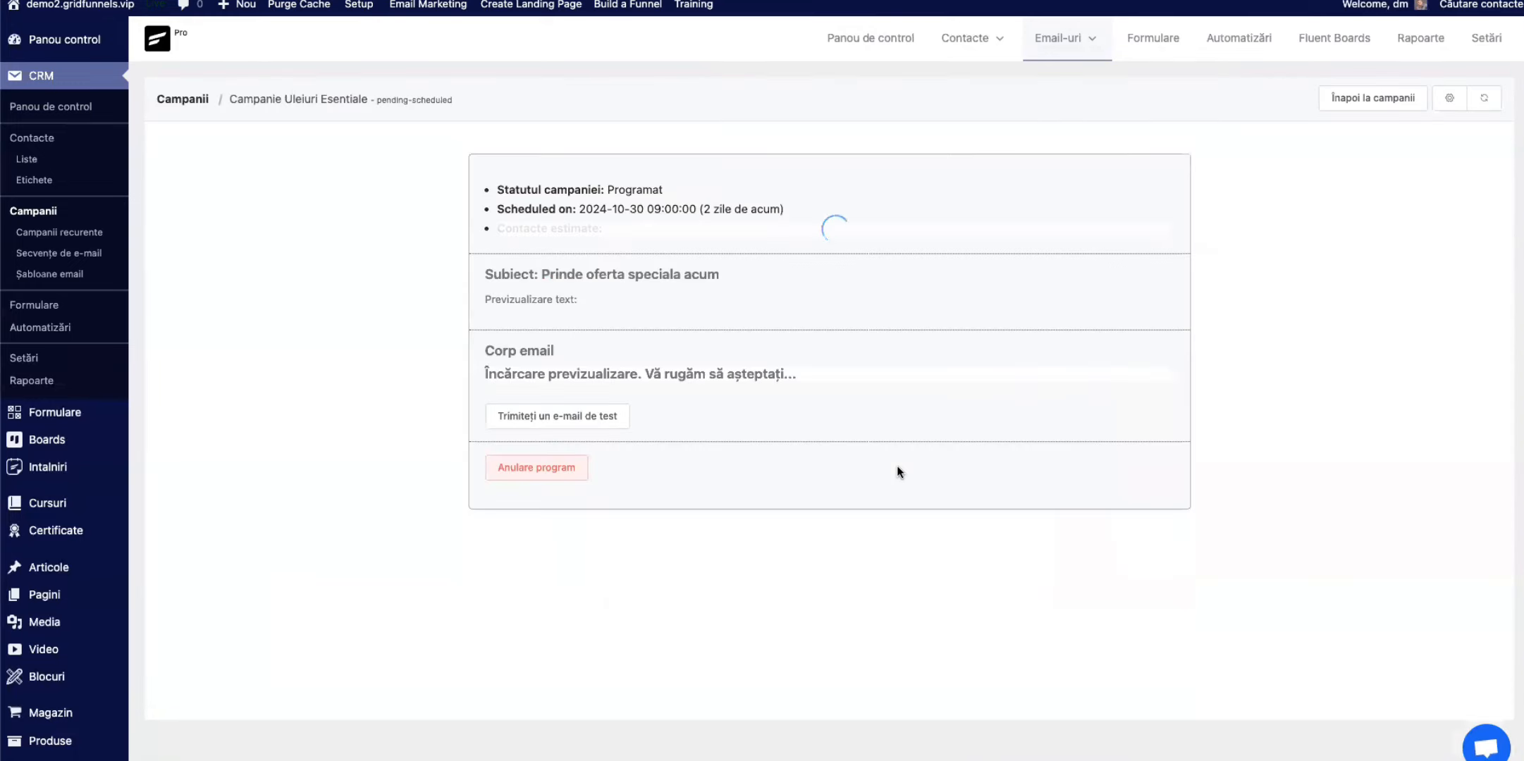
{"action": "scroll", "coordinate": [802, 397], "scroll_direction": "down", "scroll_amount": 1}
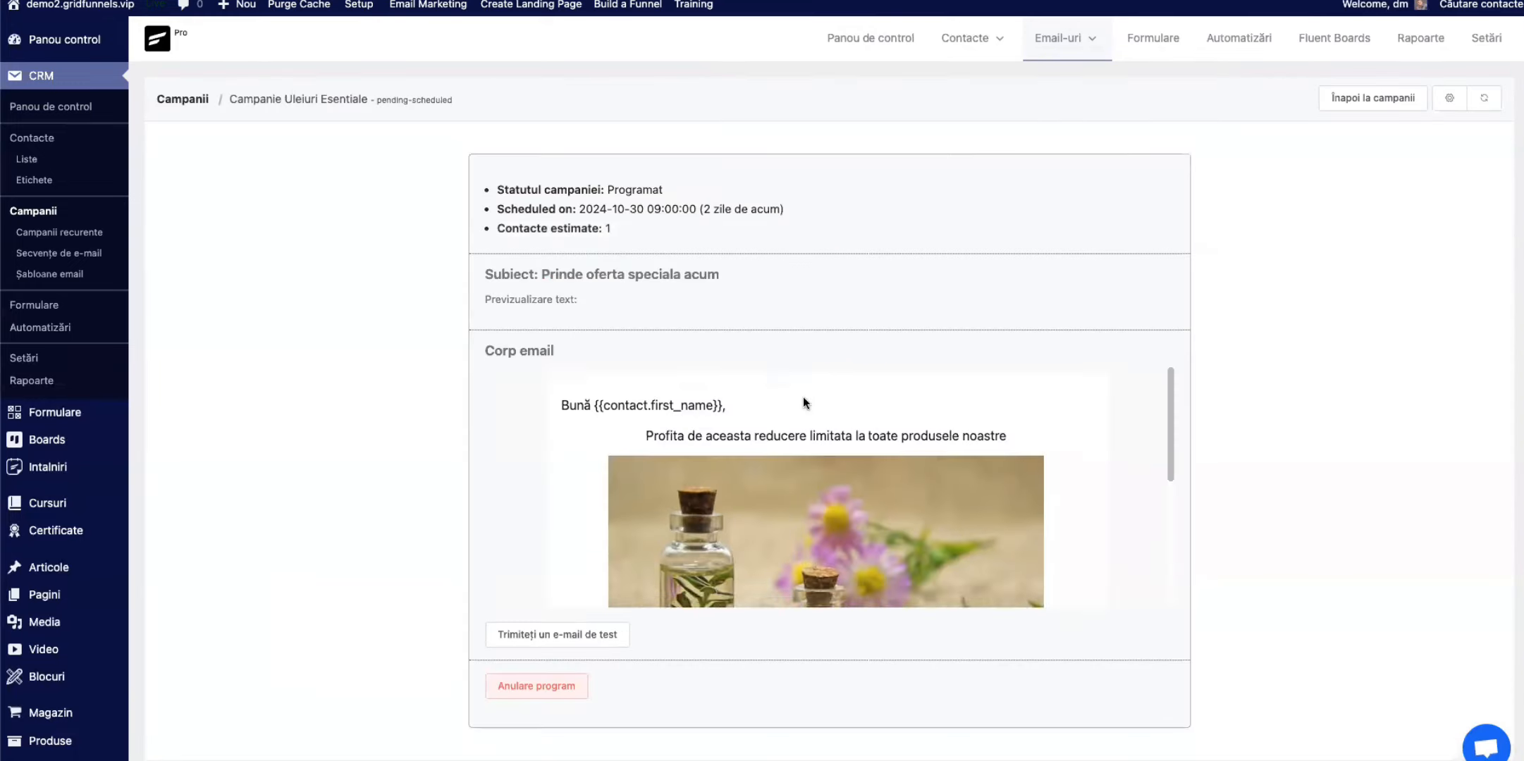
{"action": "scroll", "coordinate": [802, 396], "scroll_direction": "down", "scroll_amount": 6}
{"action": "scroll", "coordinate": [783, 438], "scroll_direction": "up", "scroll_amount": 5}
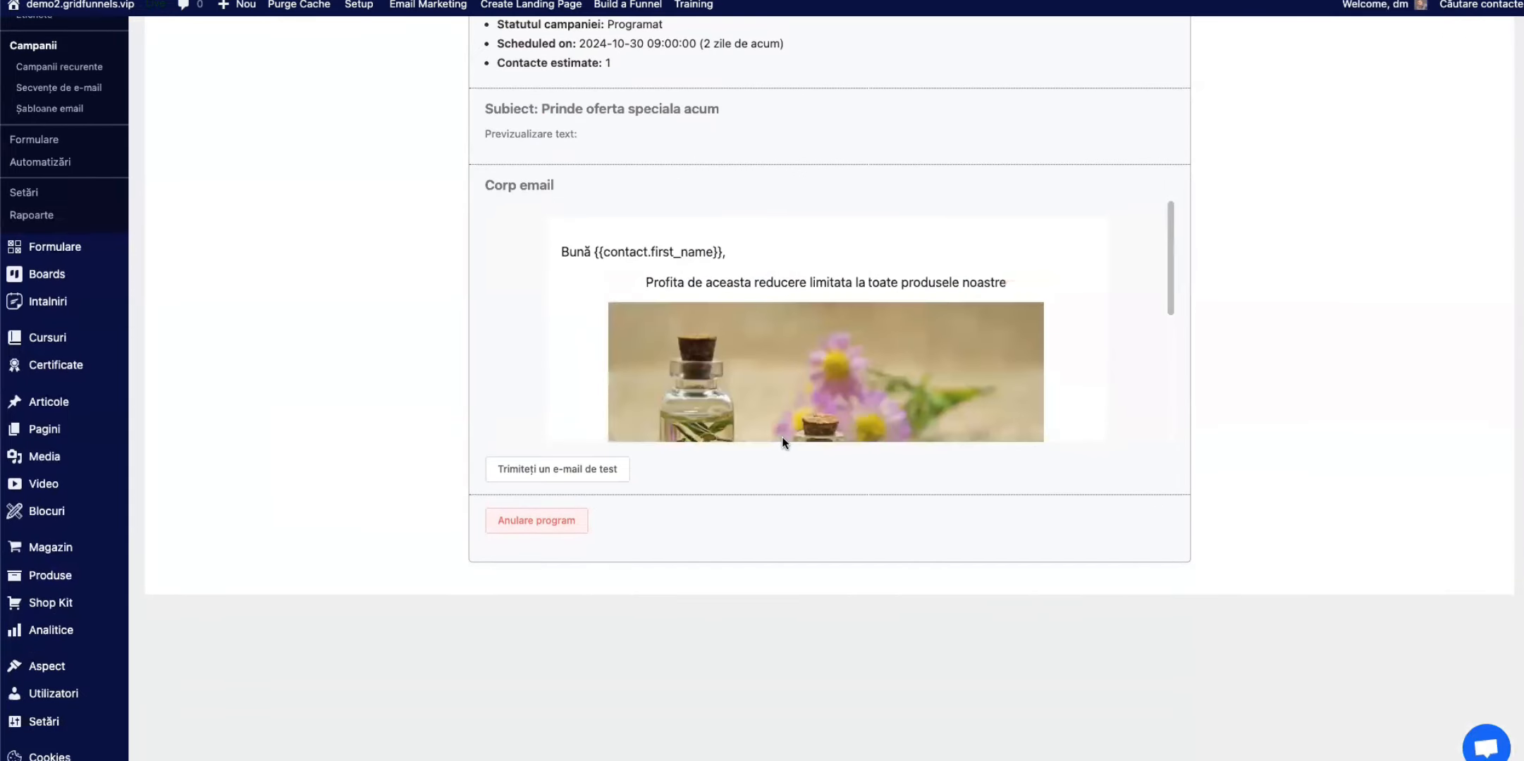
{"action": "scroll", "coordinate": [766, 452], "scroll_direction": "up", "scroll_amount": 3}
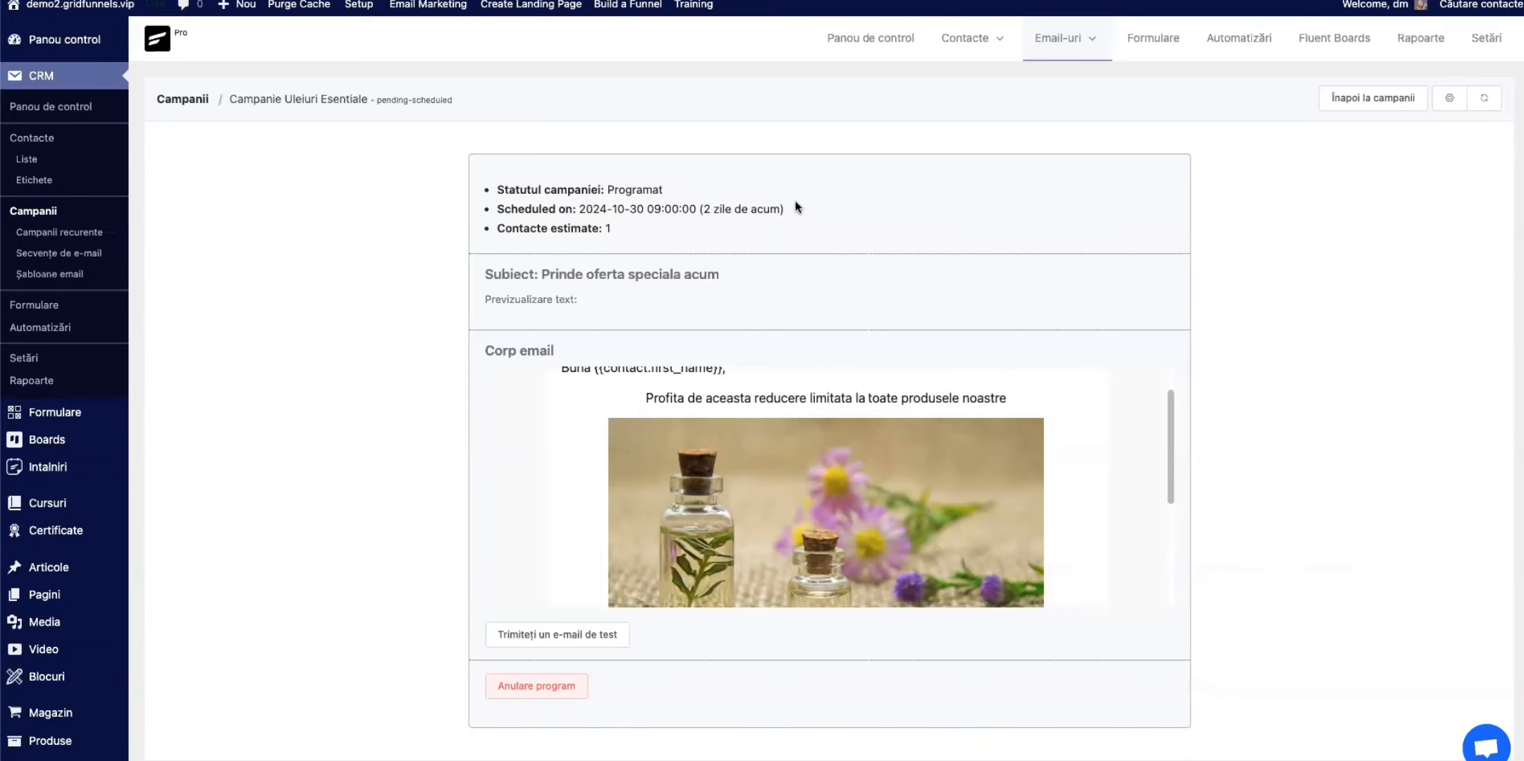
{"action": "left_click_drag", "start_coordinate": [784, 210], "coordinate": [580, 211]}
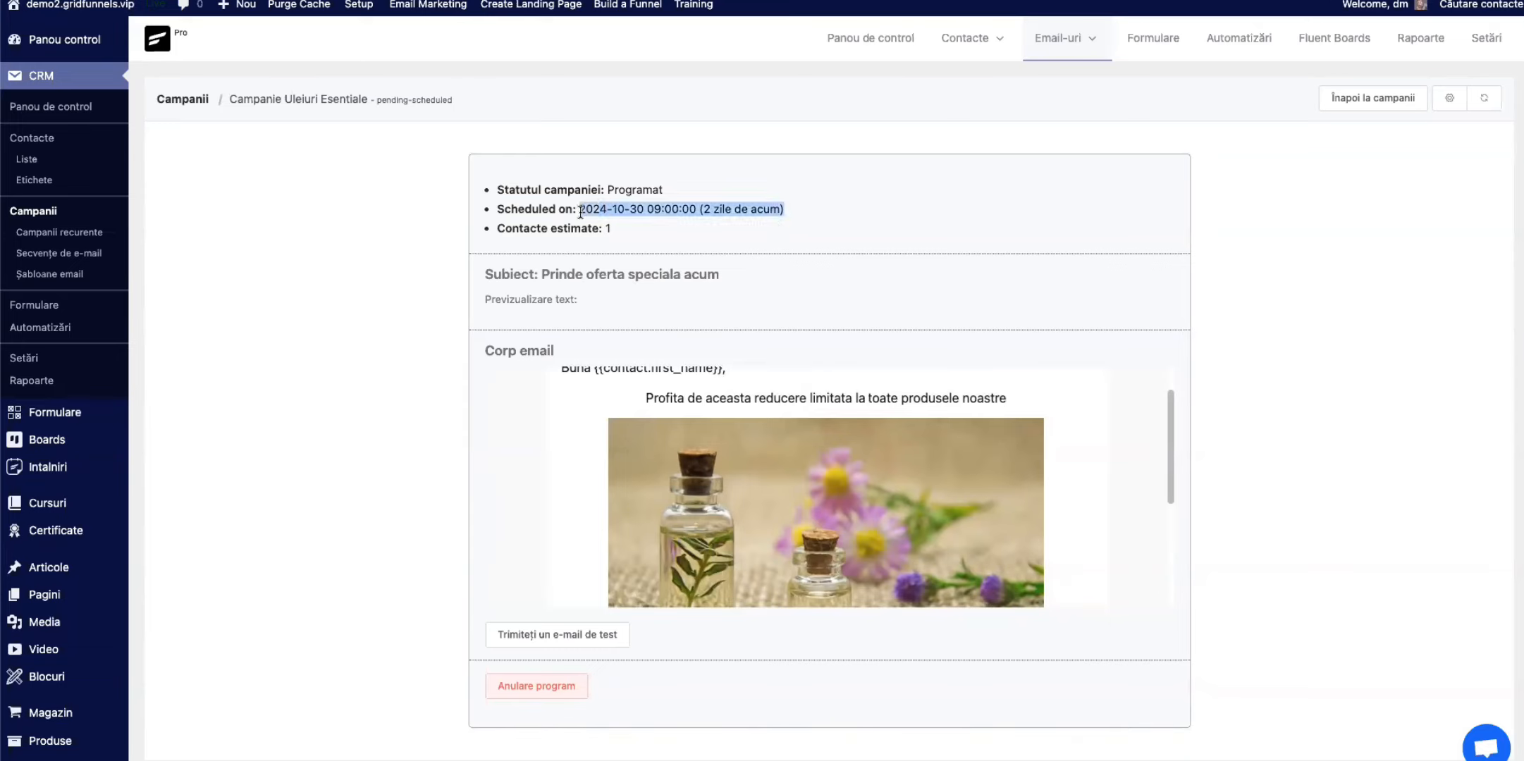
{"action": "left_click", "coordinate": [254, 443]}
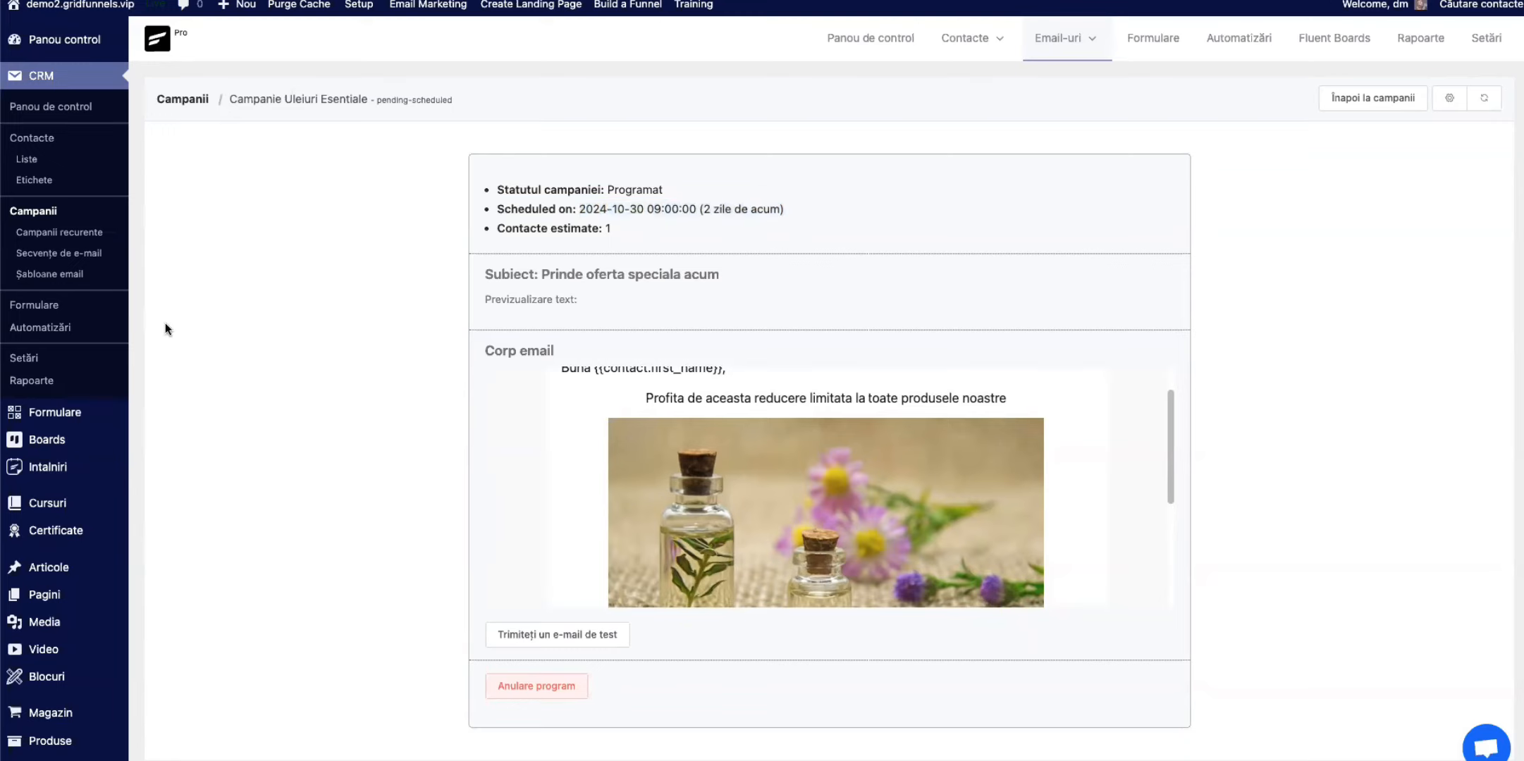
Step: Reopen the campaign's summary from the email campaigns list, return to the list and check the campaign's status
{"action": "left_click", "coordinate": [33, 211]}
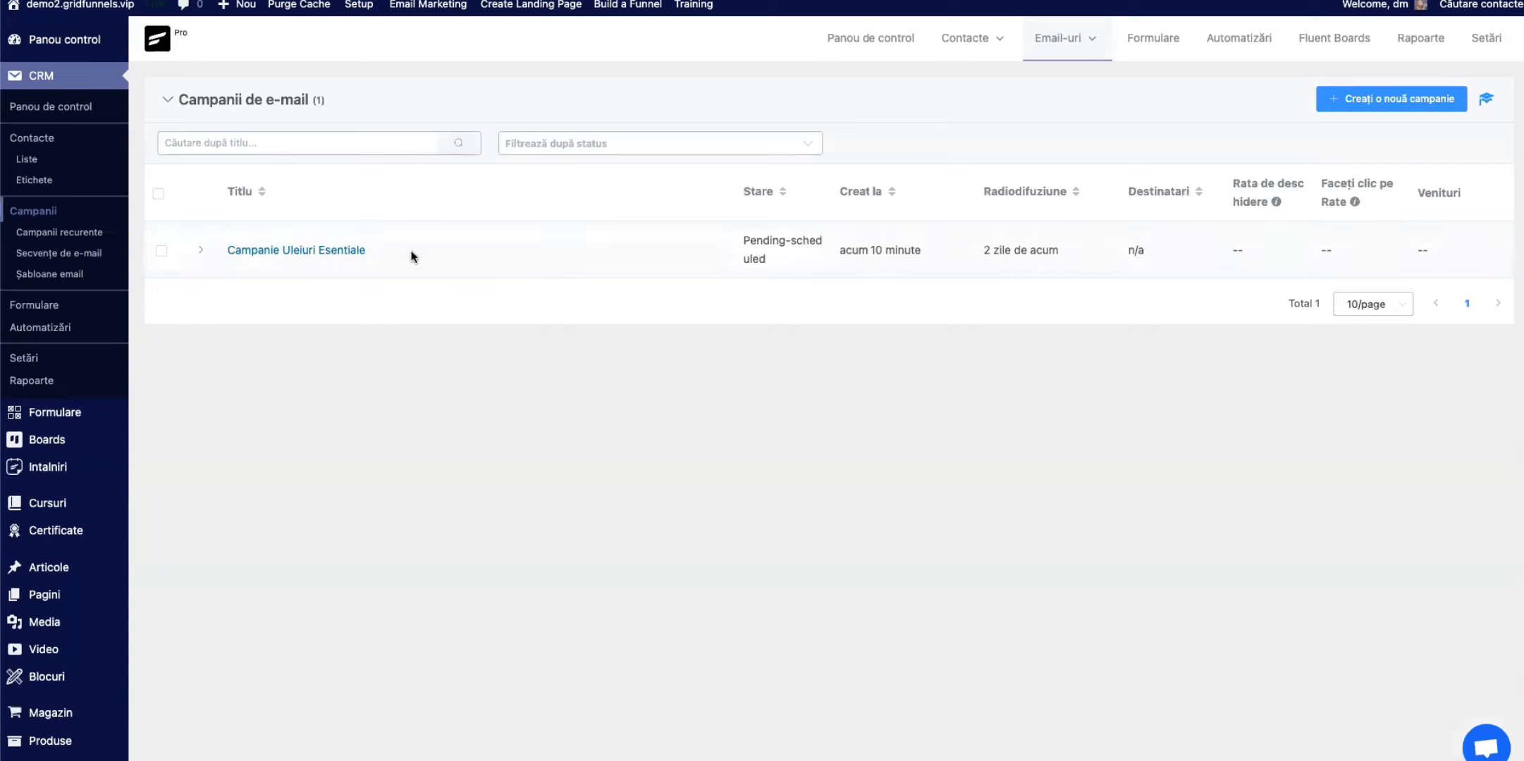
{"action": "left_click", "coordinate": [286, 252]}
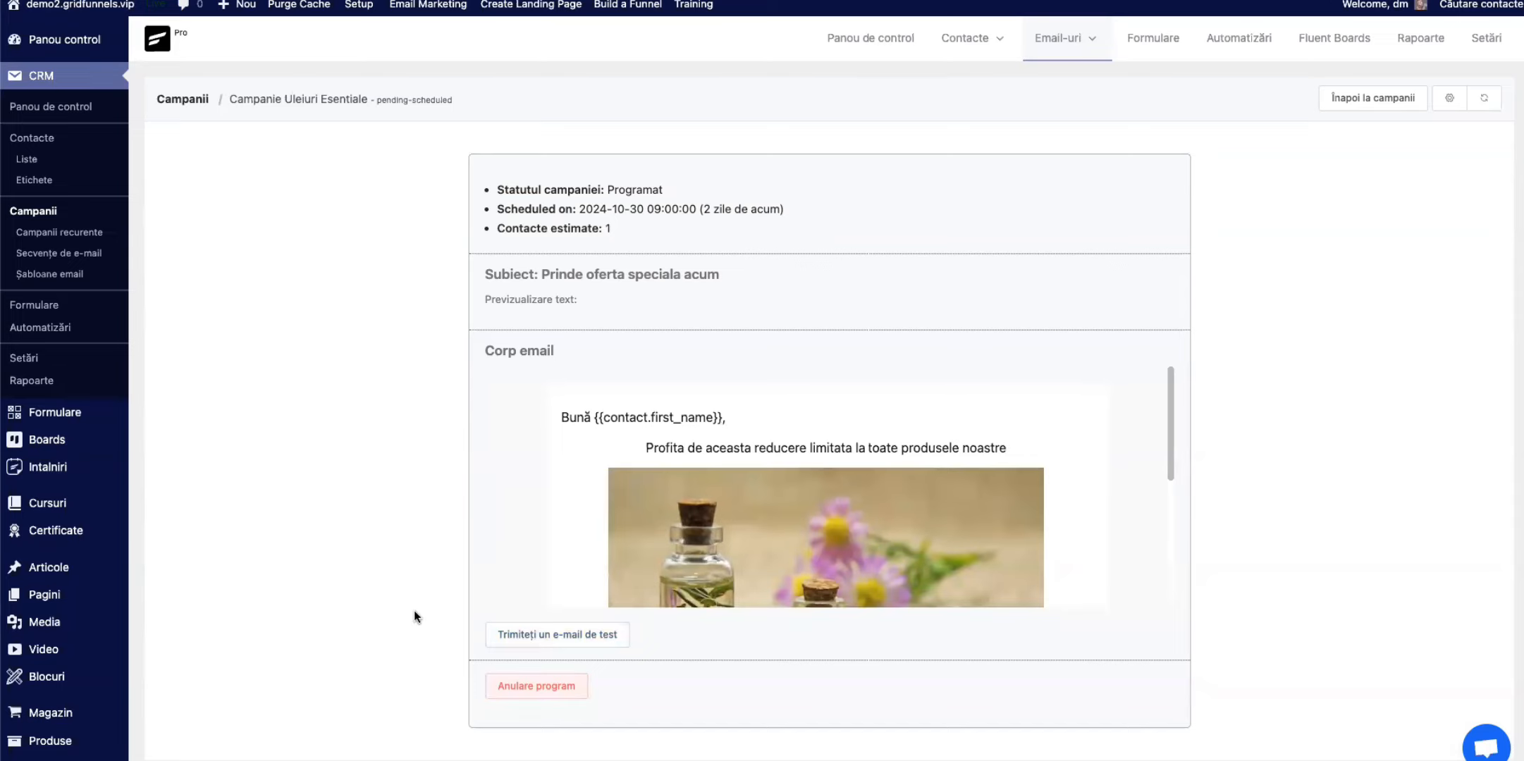
{"action": "left_click", "coordinate": [1371, 101]}
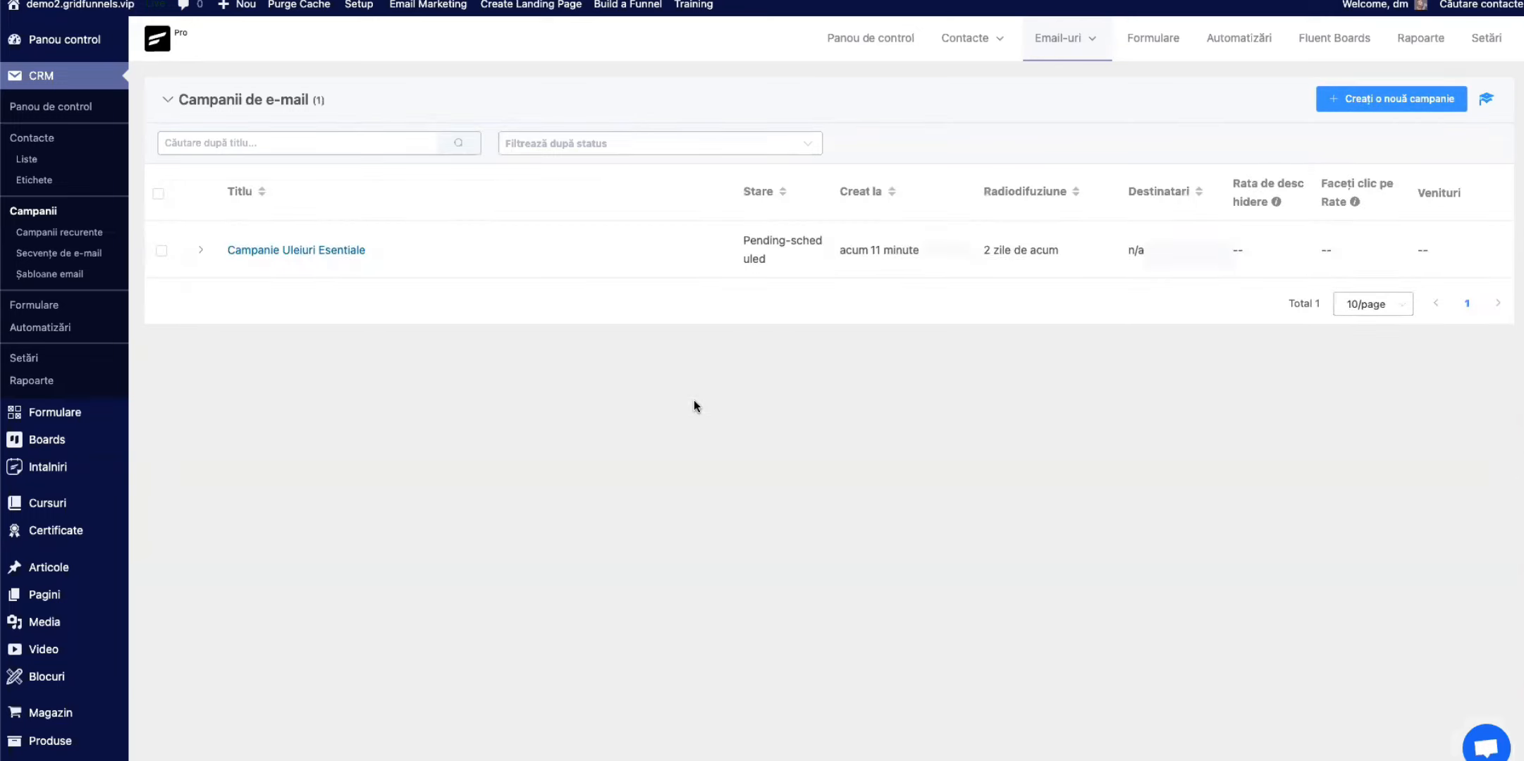
{"action": "left_click_drag", "start_coordinate": [728, 246], "coordinate": [791, 266]}
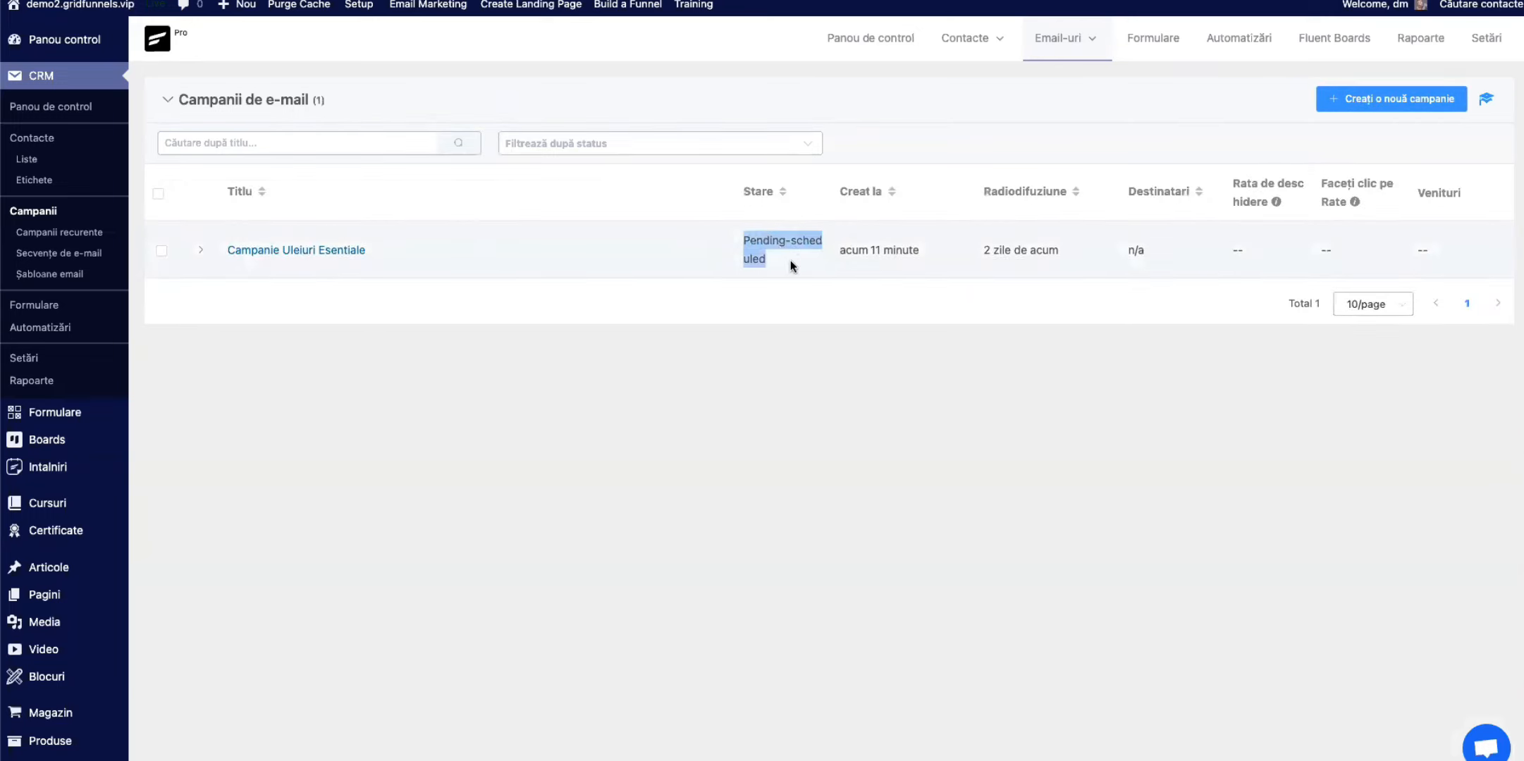
{"action": "left_click", "coordinate": [1055, 515]}
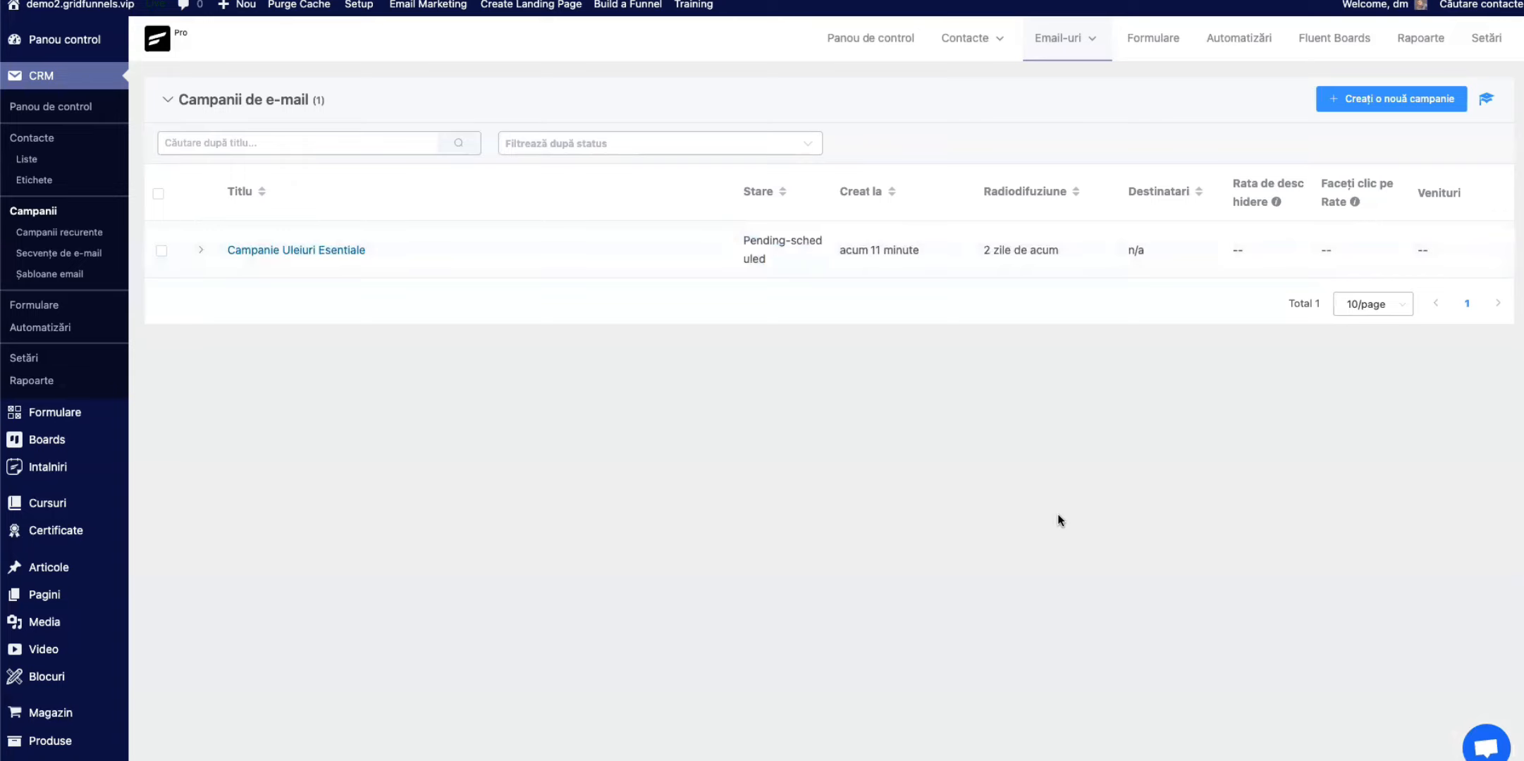